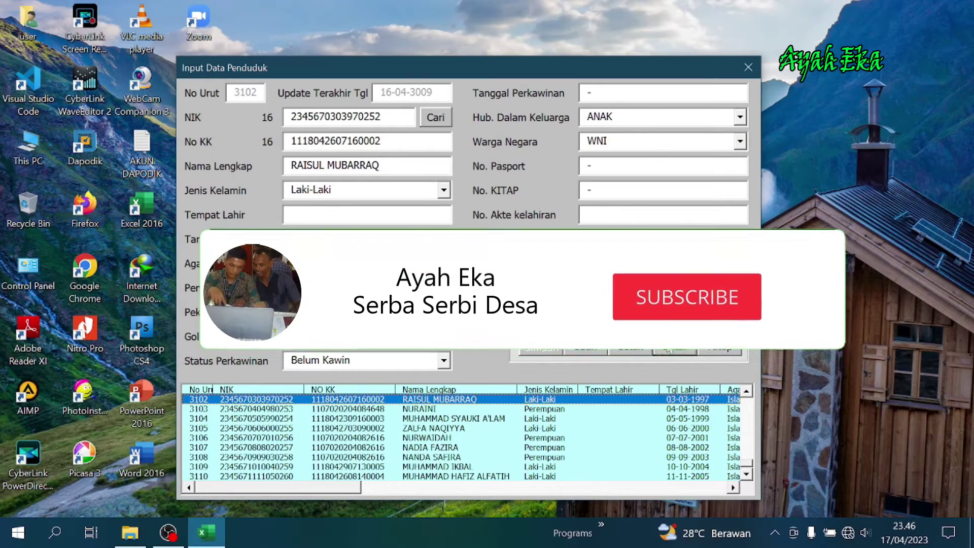
# Step: Enter a sample ID number in the form, then return to the DB Kependudukan sheet's reference lists
pyautogui.write('11223344556677')
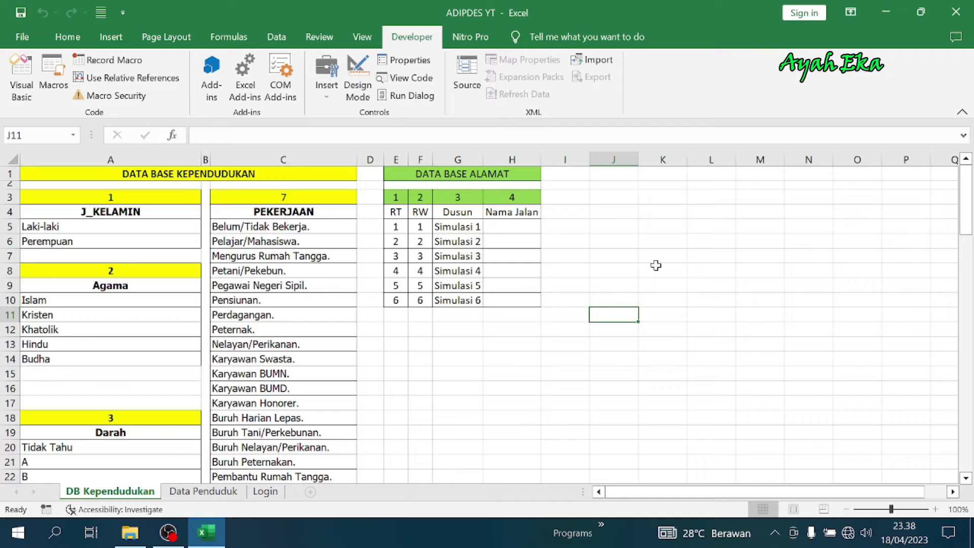
pyautogui.click(23, 39)
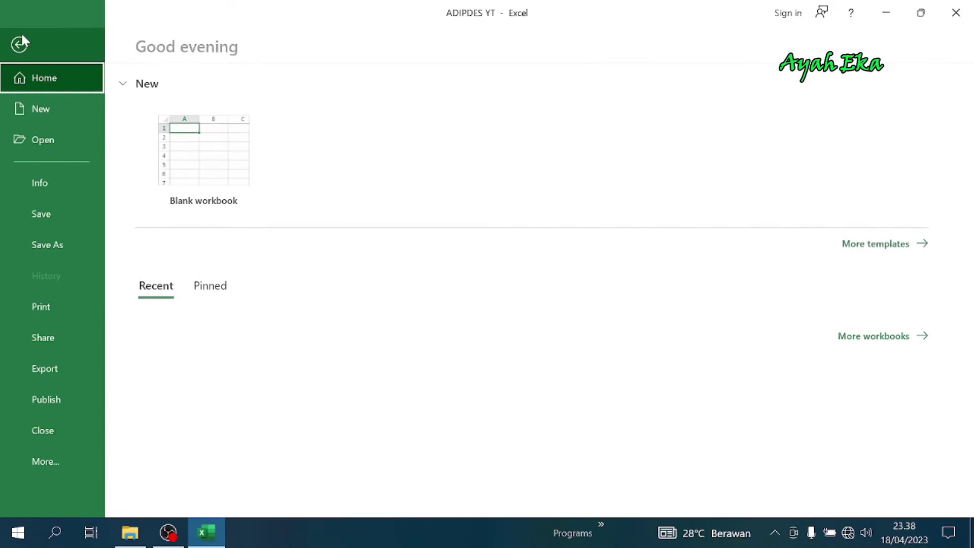
pyautogui.click(46, 242)
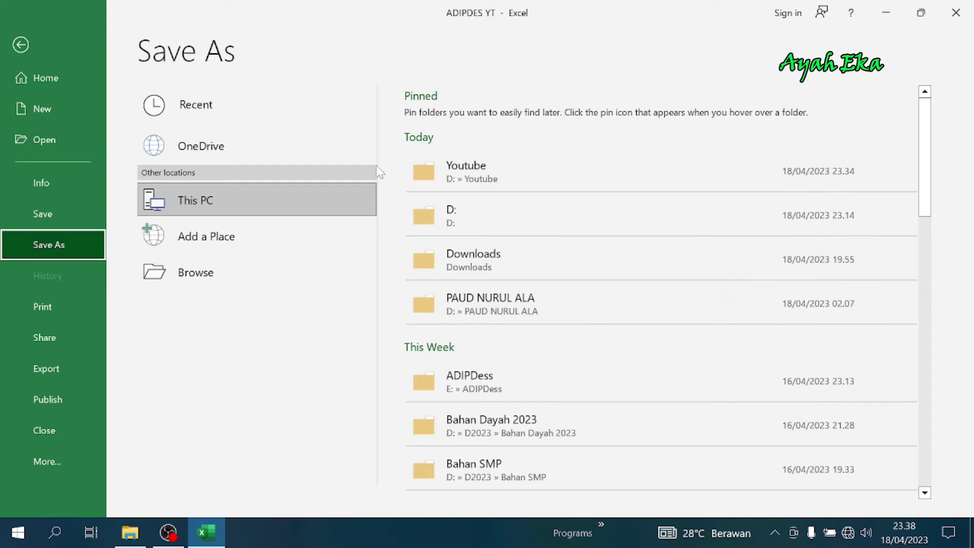
pyautogui.click(526, 178)
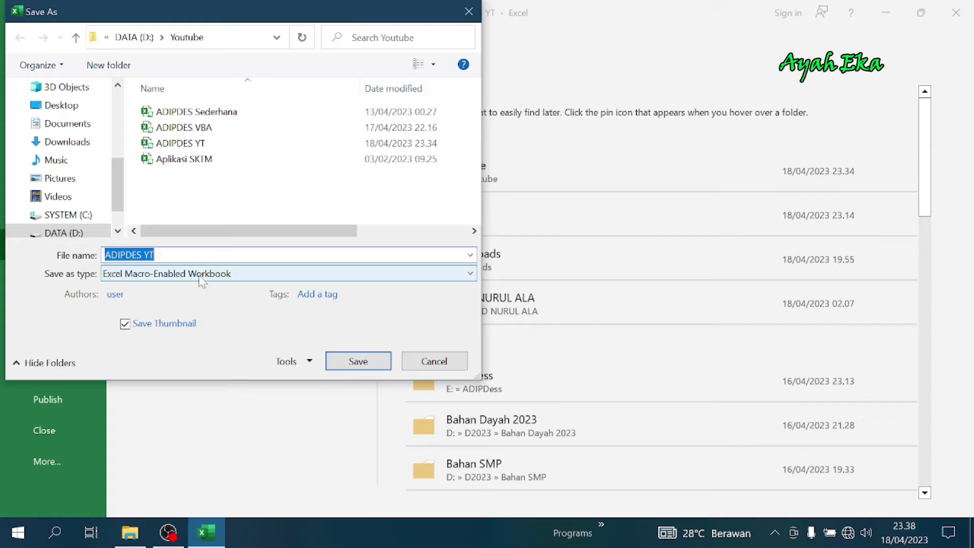
pyautogui.click(471, 275)
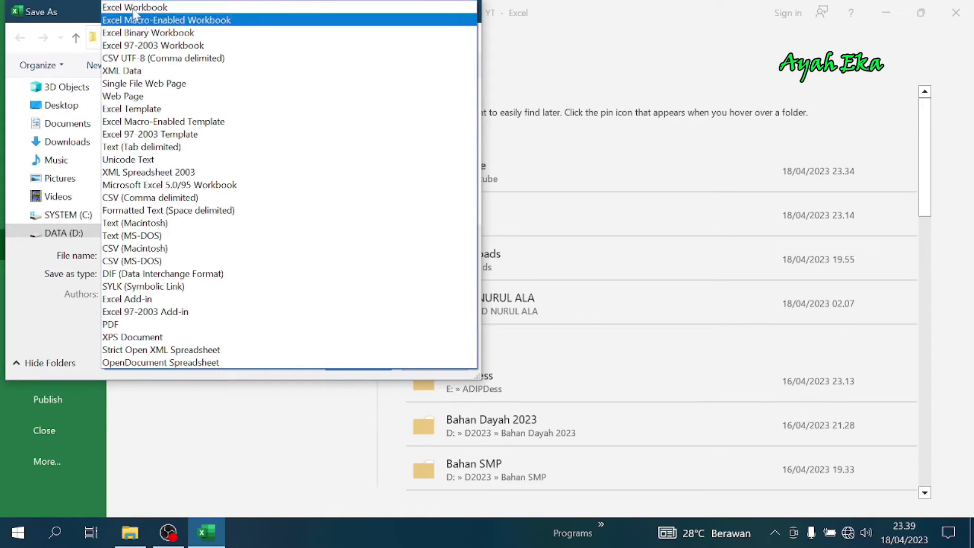
pyautogui.click(120, 7)
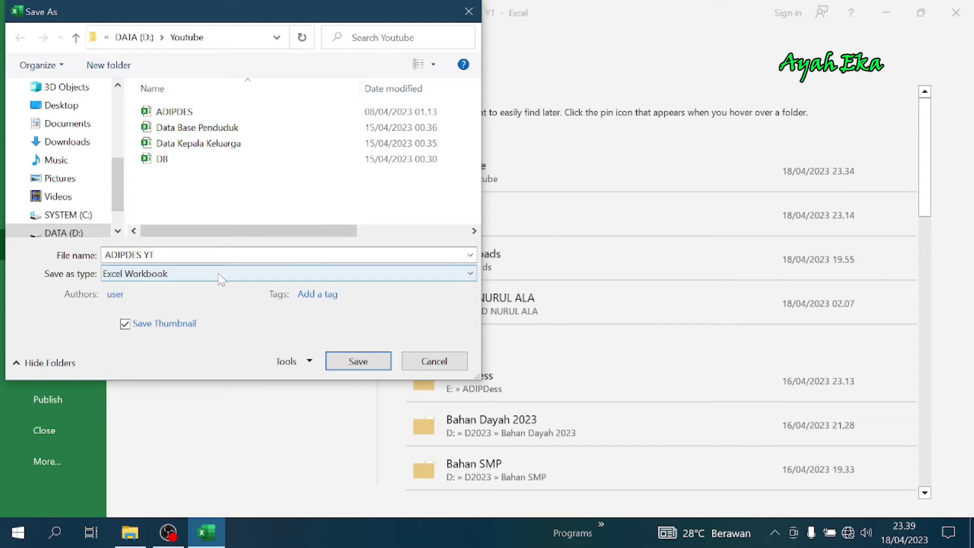
pyautogui.click(469, 273)
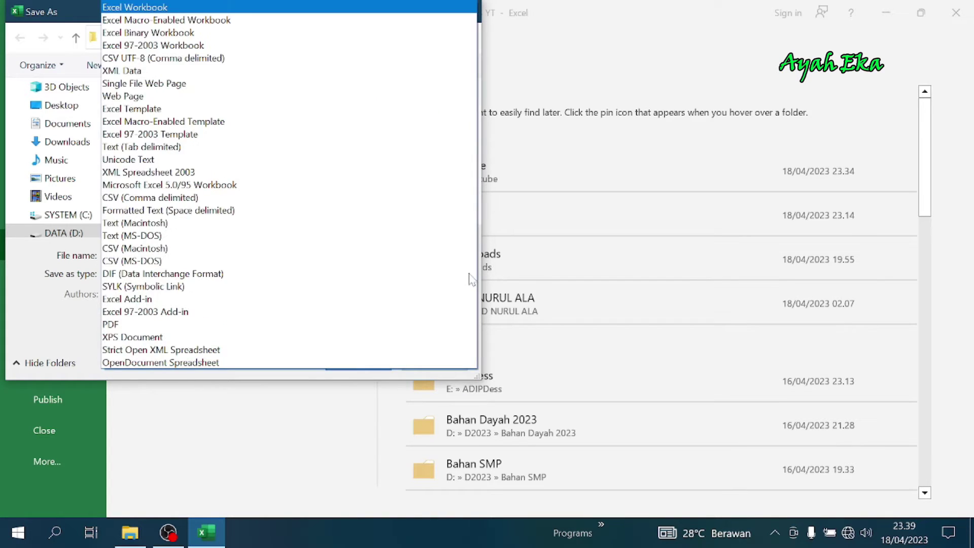
pyautogui.click(222, 23)
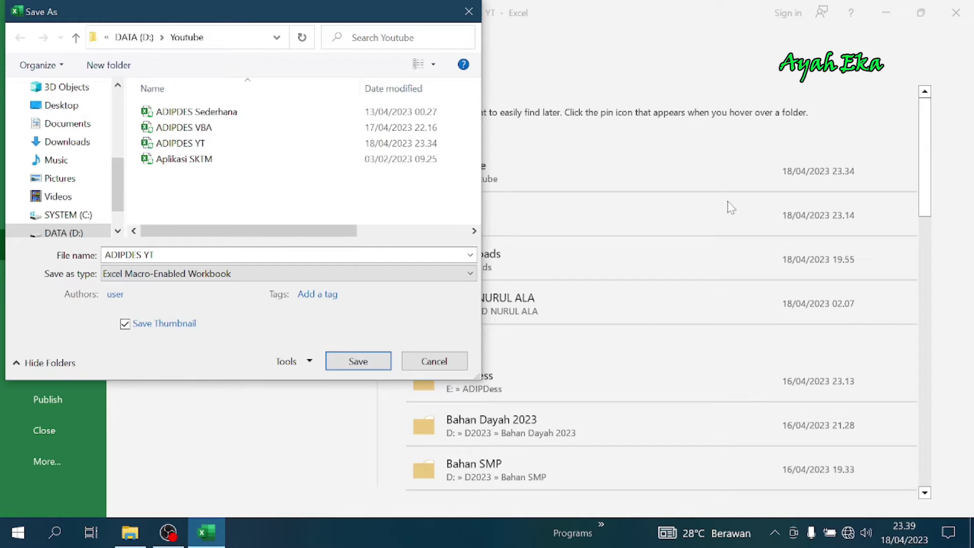
pyautogui.click(428, 362)
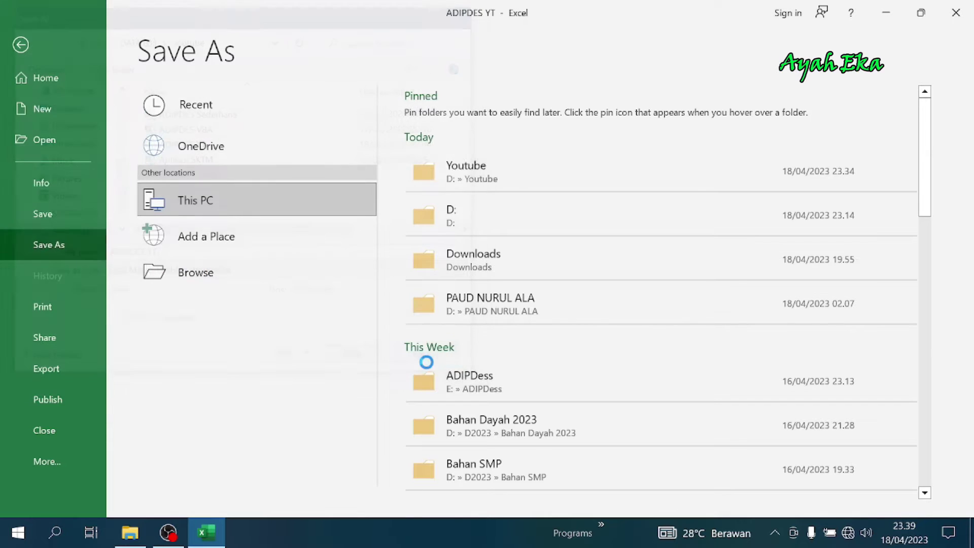
pyautogui.click(17, 44)
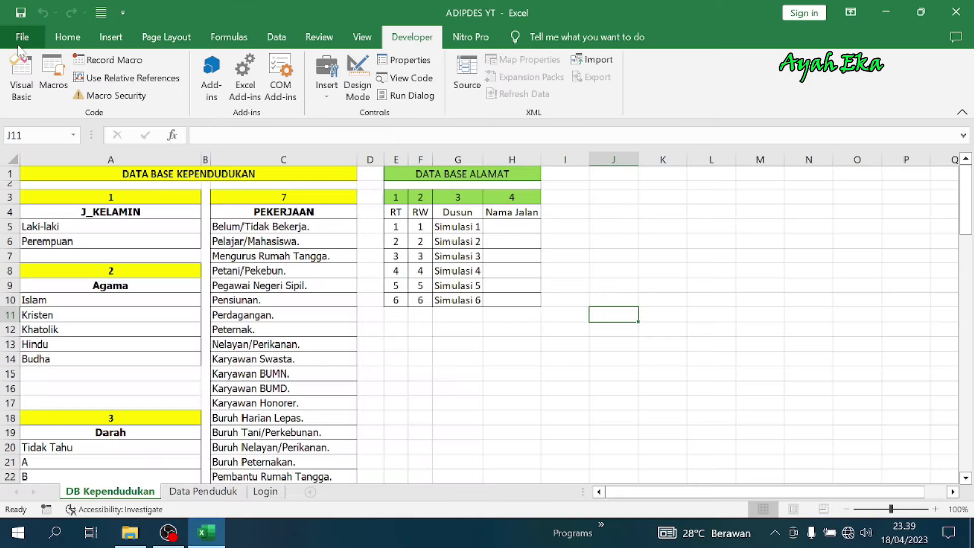
pyautogui.click(691, 270)
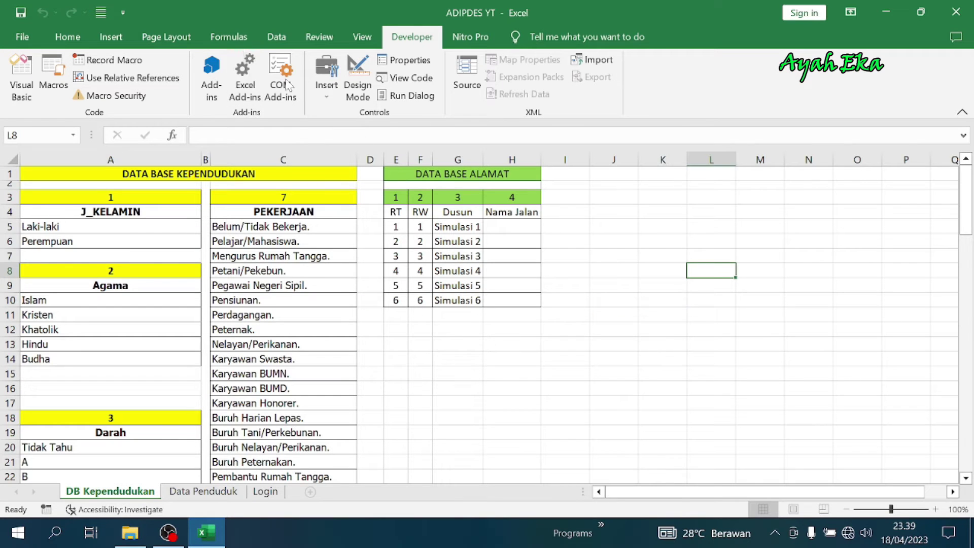
pyautogui.click(27, 79)
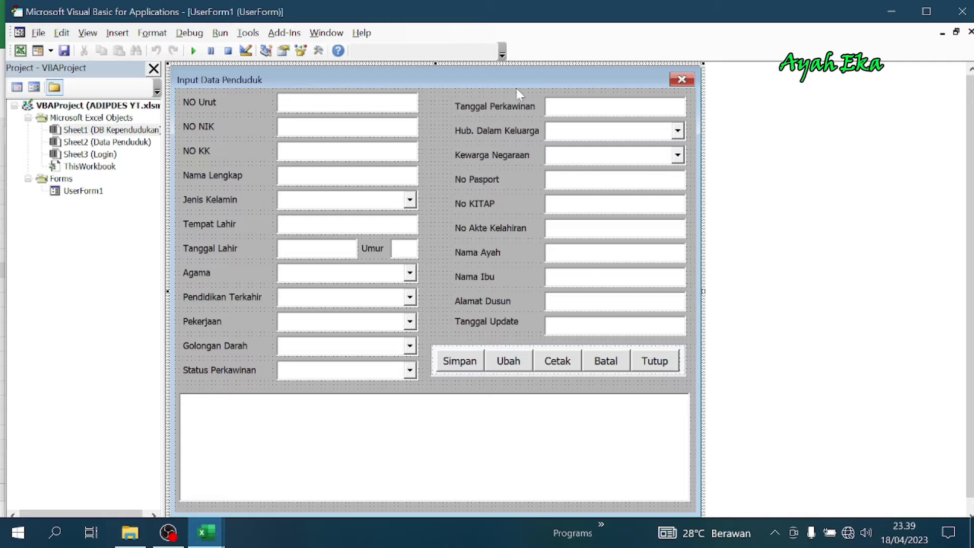
pyautogui.click(193, 50)
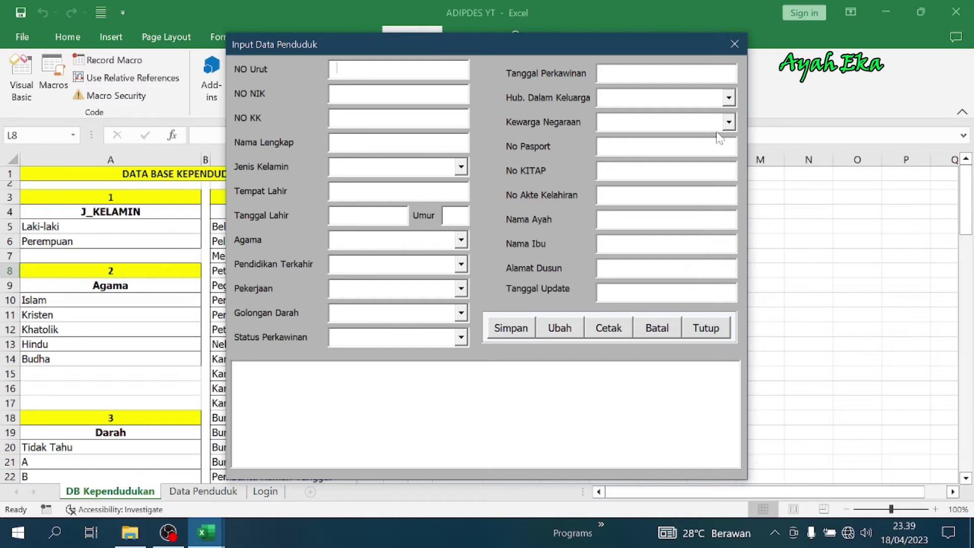
pyautogui.click(461, 168)
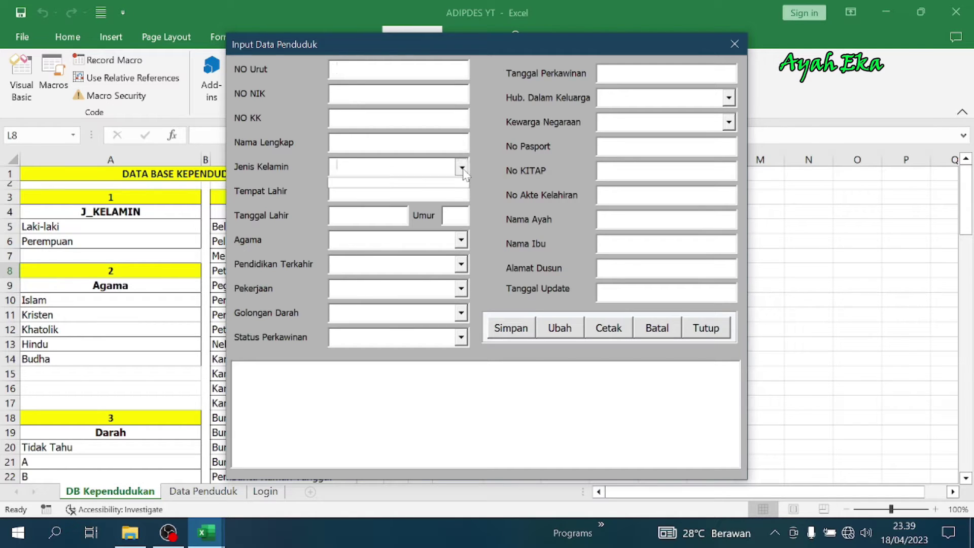
pyautogui.click(461, 239)
pyautogui.click(461, 264)
pyautogui.click(461, 288)
pyautogui.click(461, 312)
pyautogui.click(461, 337)
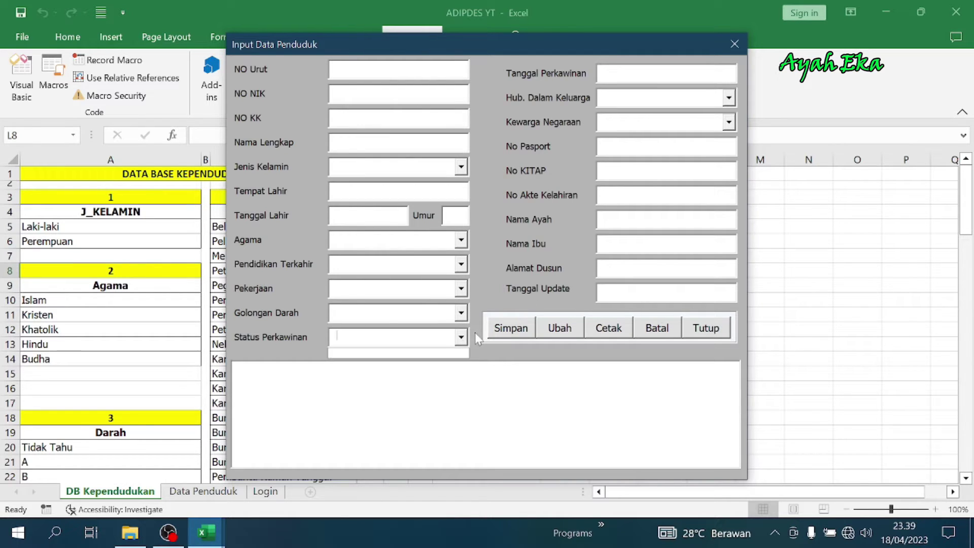
pyautogui.click(729, 98)
pyautogui.click(729, 122)
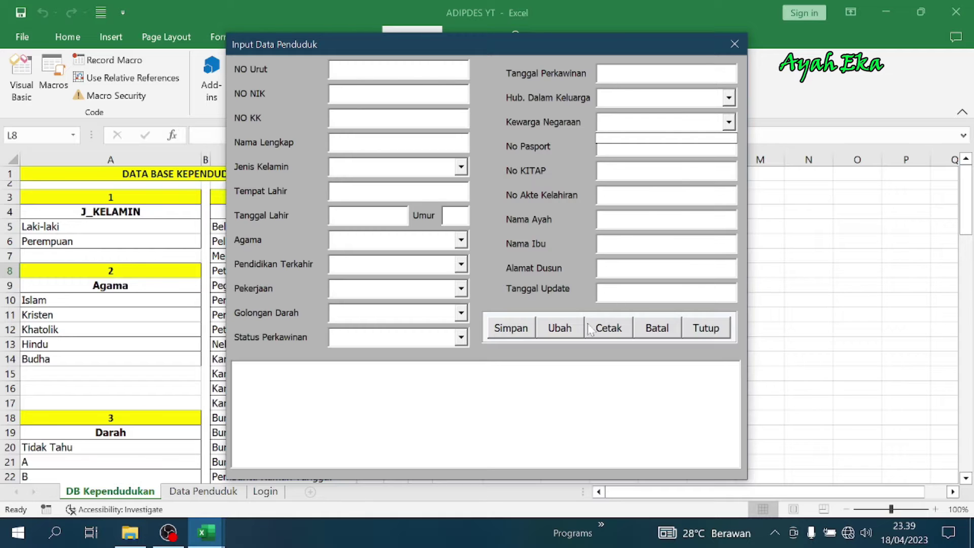
pyautogui.click(738, 51)
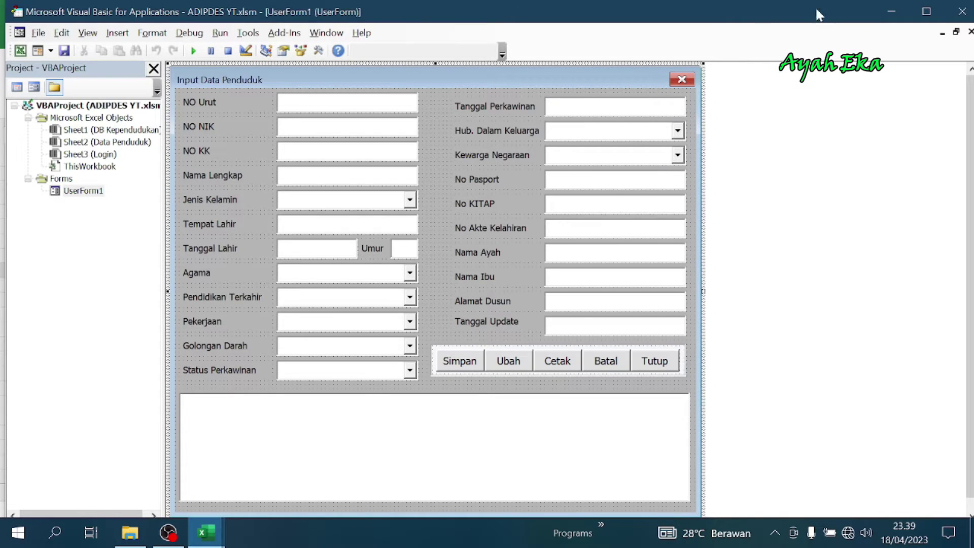
pyautogui.click(885, 9)
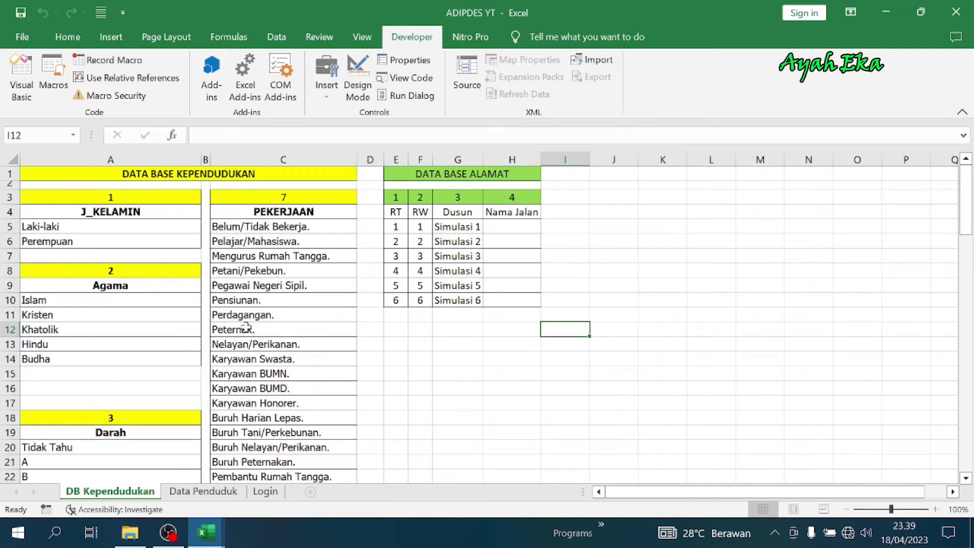
# Step: Create the name Kelamin for the gender list A5:A6, then start another new name
pyautogui.scroll(-2, 150, 207)
pyautogui.scroll(2, 197, 259)
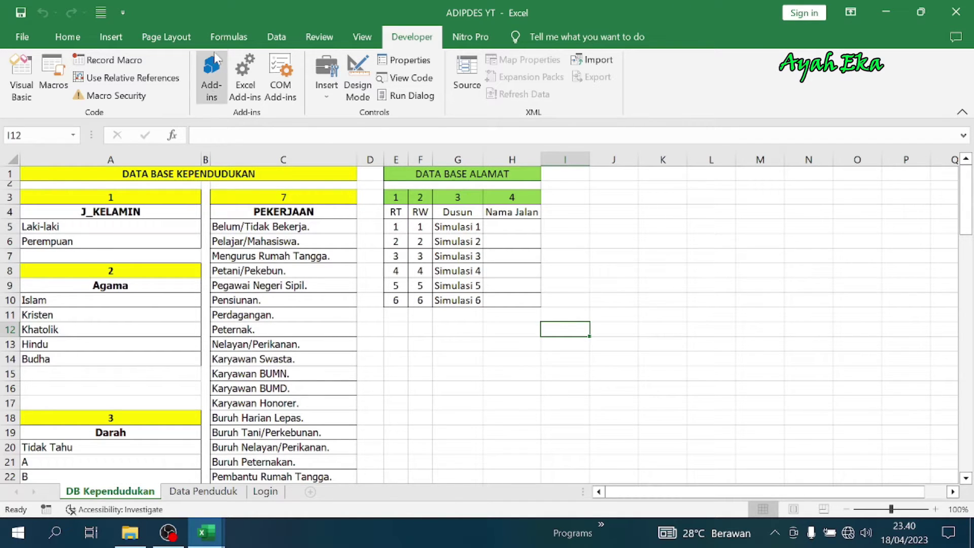
pyautogui.click(223, 40)
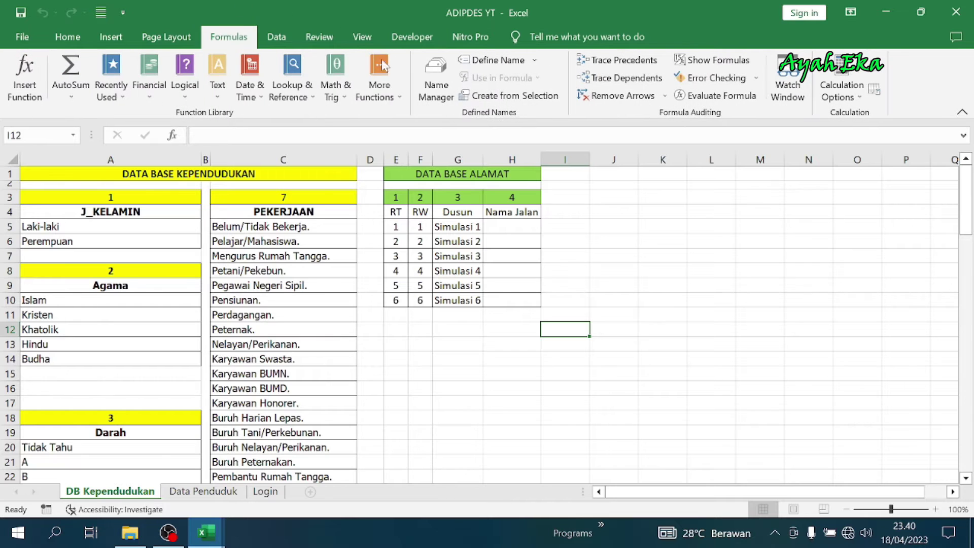
pyautogui.click(439, 82)
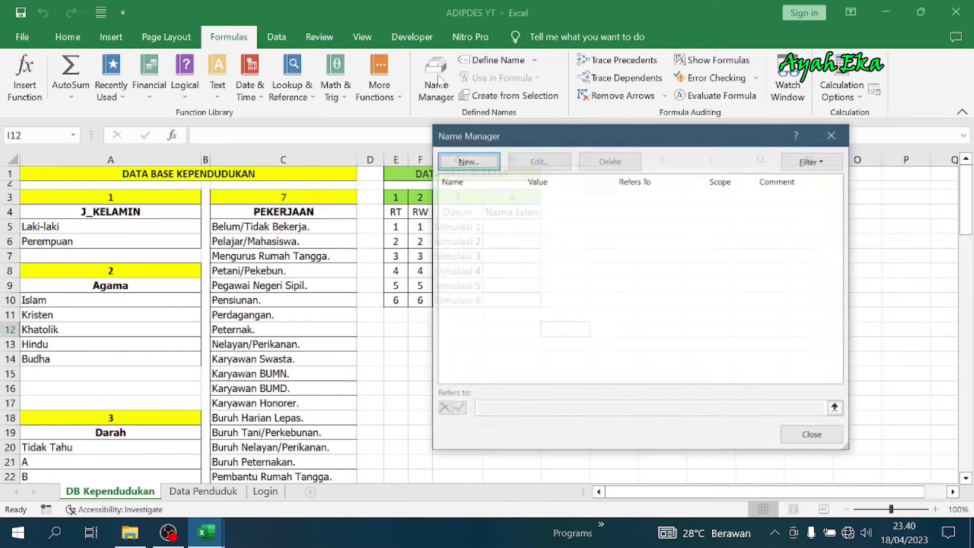
pyautogui.click(467, 161)
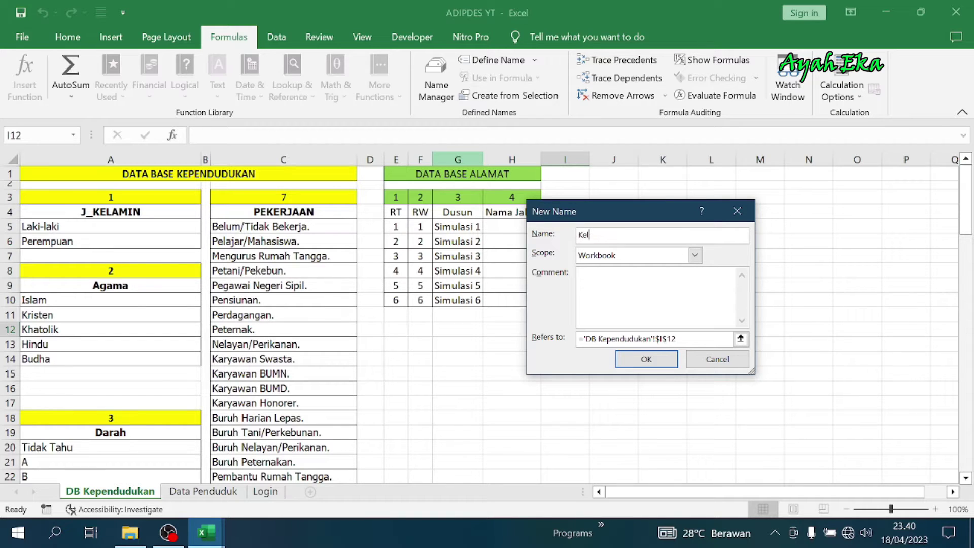
pyautogui.write('Kelamin')
pyautogui.click(740, 338)
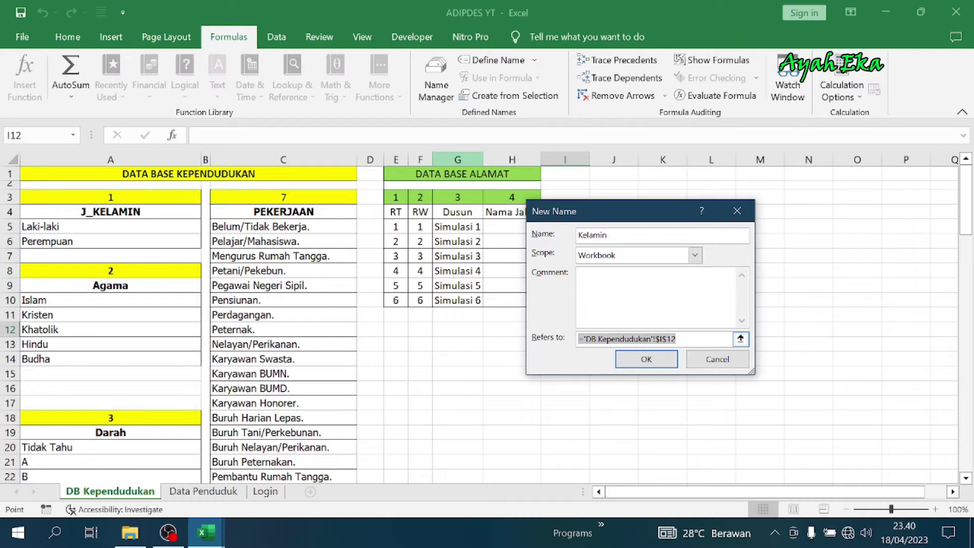
pyautogui.press('BackSpace')
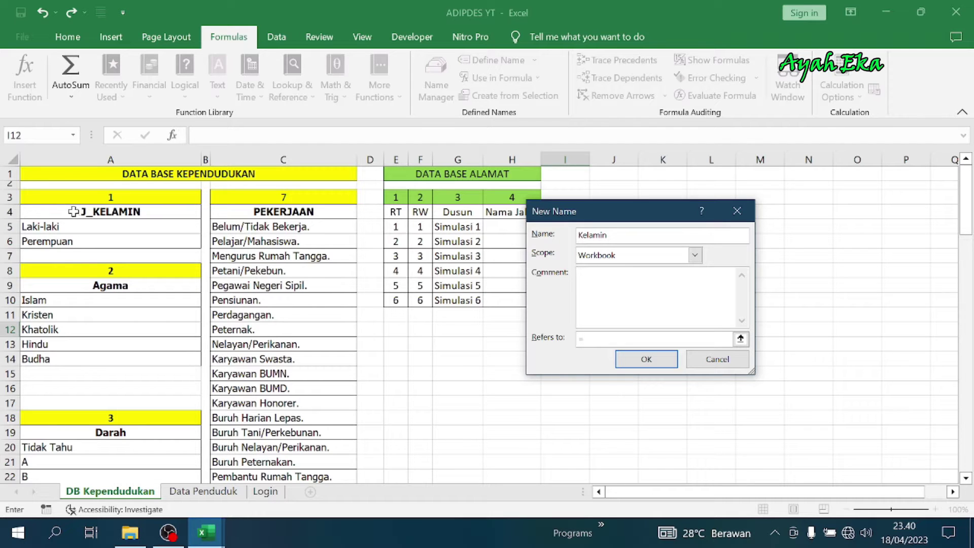
pyautogui.moveTo(49, 226); pyautogui.dragTo(47, 243)
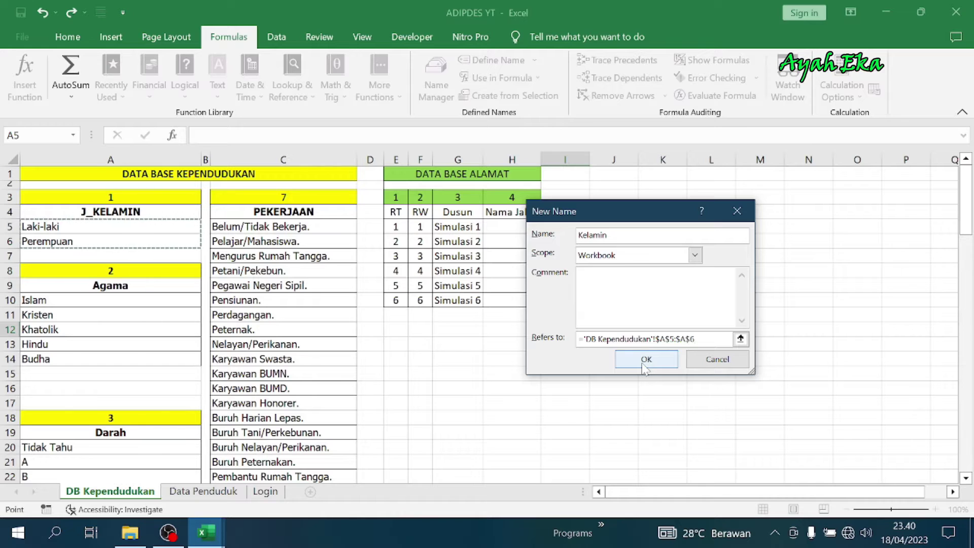
pyautogui.click(652, 358)
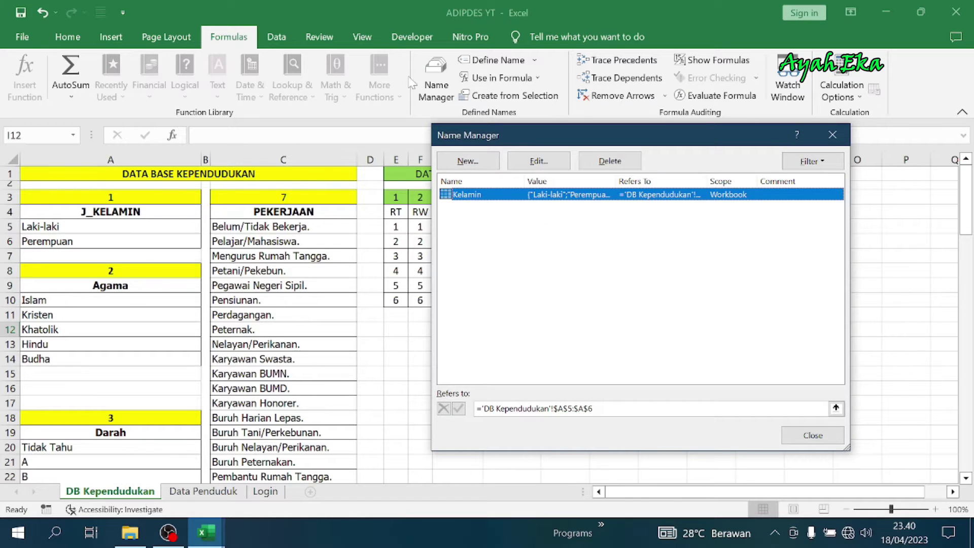
pyautogui.click(467, 161)
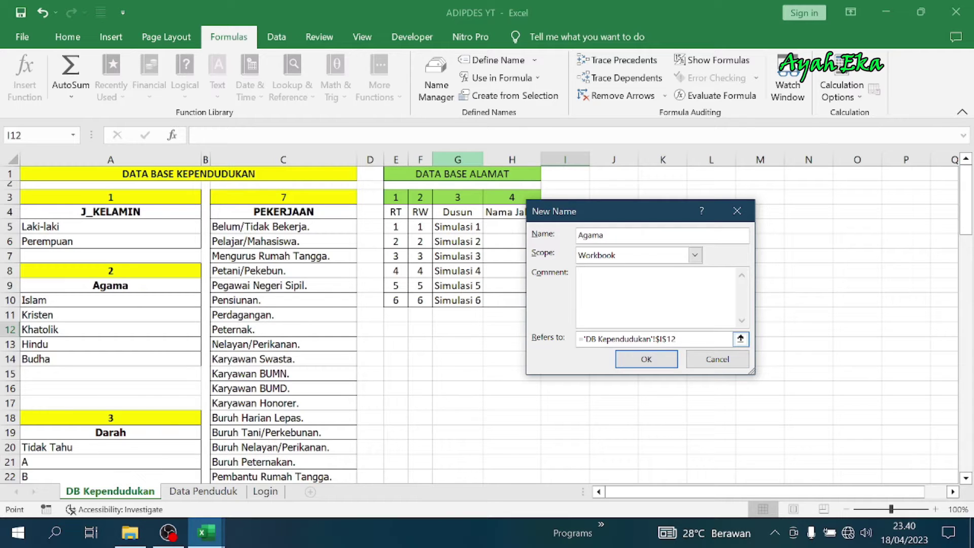
# Step: Point the new name Agama at ='DB Kependudukan'!$A$10:$A$14 and confirm it
pyautogui.moveTo(727, 339); pyautogui.dragTo(450, 342)
pyautogui.press('Delete')
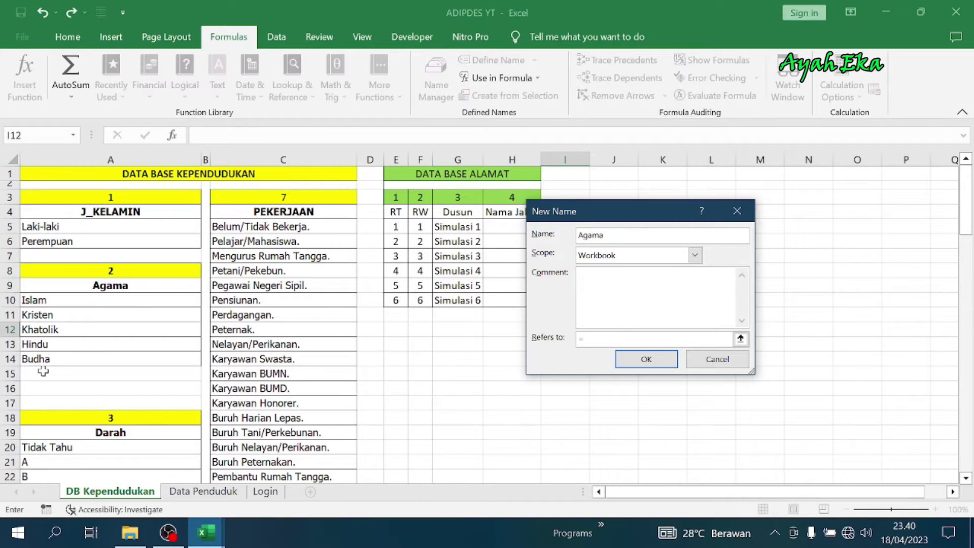
pyautogui.moveTo(54, 300); pyautogui.dragTo(61, 360)
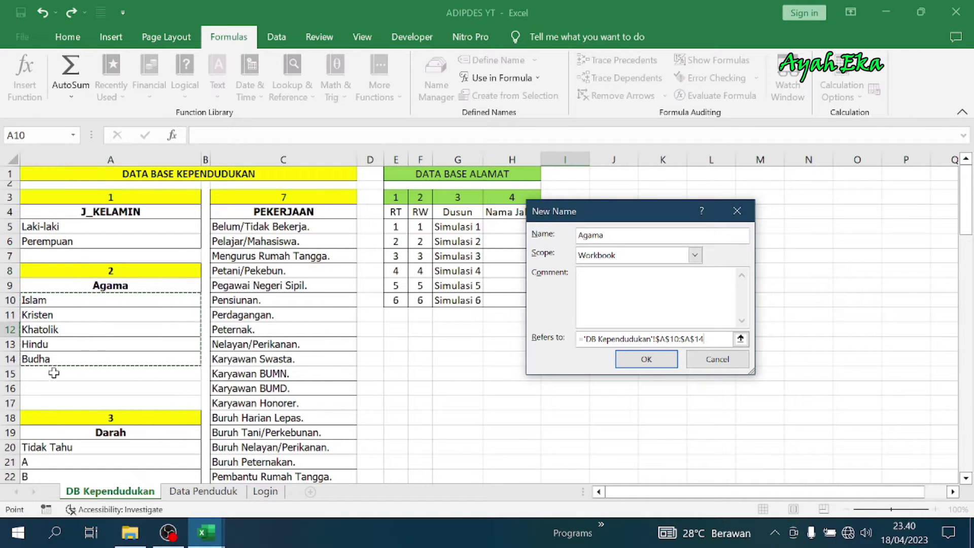
pyautogui.click(661, 353)
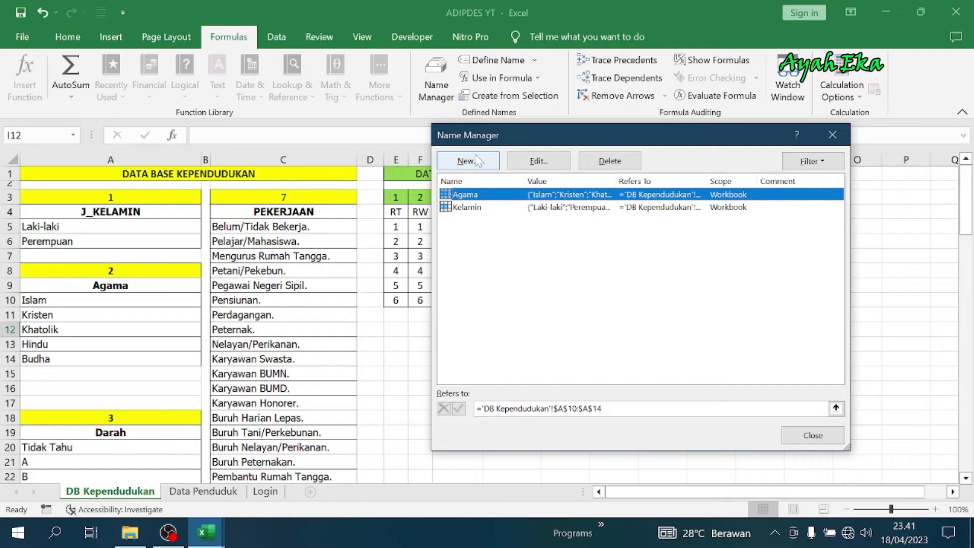
# Step: Create a new name for the blood-type list A20:A25, which is rejected as an invalid name
pyautogui.click(473, 160)
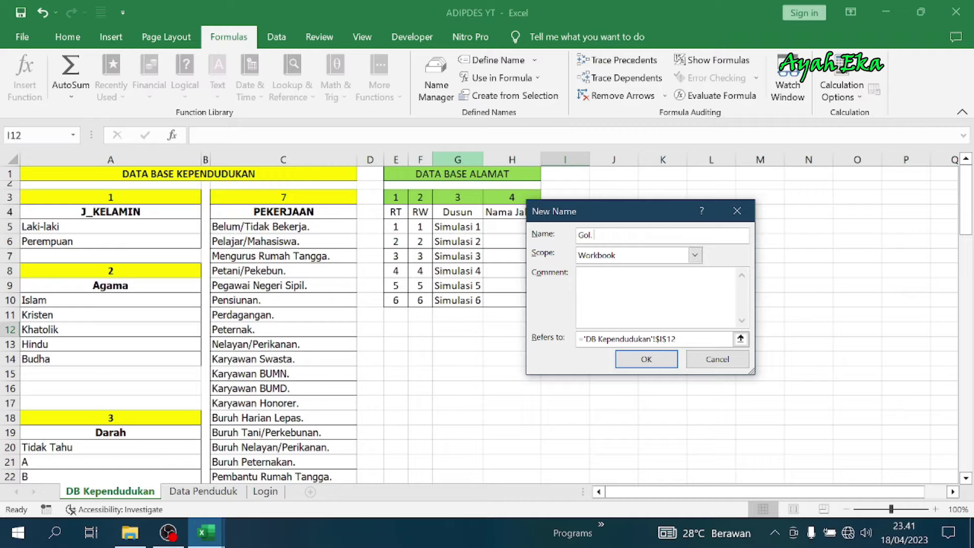
pyautogui.write('Gol. Darah')
pyautogui.click(740, 339)
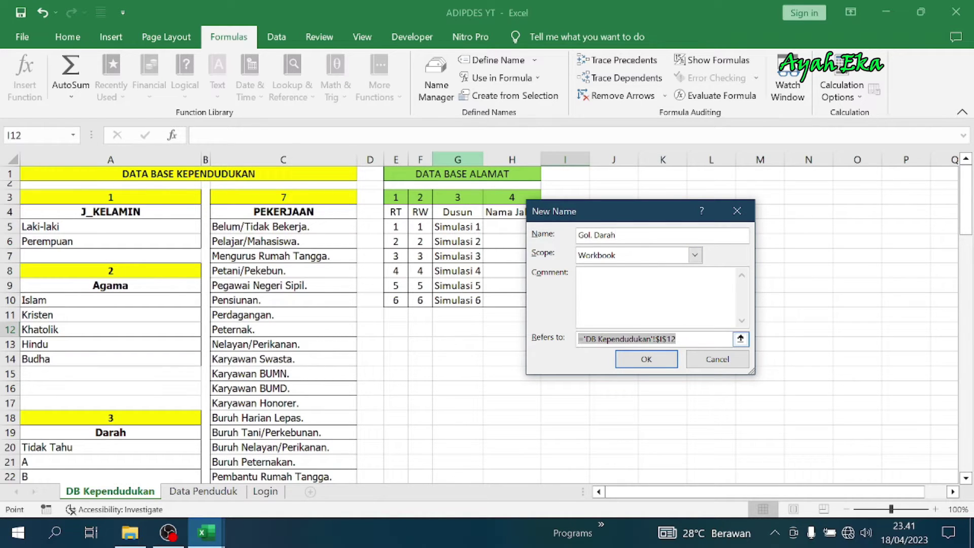
pyautogui.write('=')
pyautogui.scroll(-2, 191, 355)
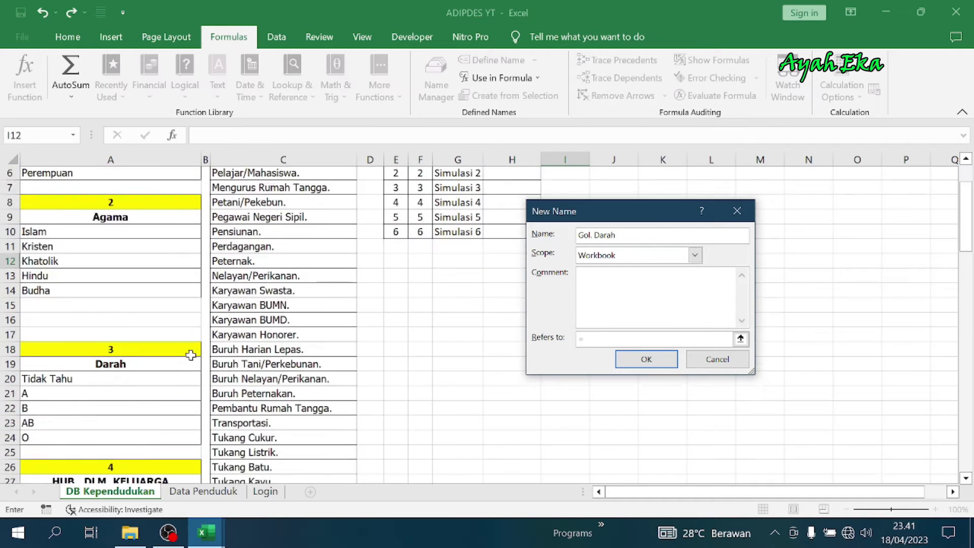
pyautogui.scroll(-2, 190, 355)
pyautogui.moveTo(60, 277); pyautogui.dragTo(47, 334)
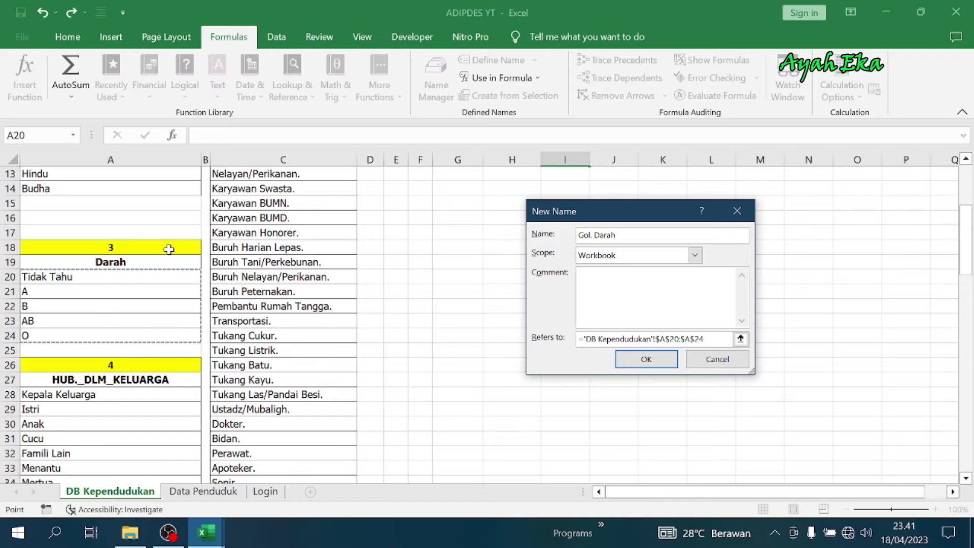
pyautogui.click(648, 359)
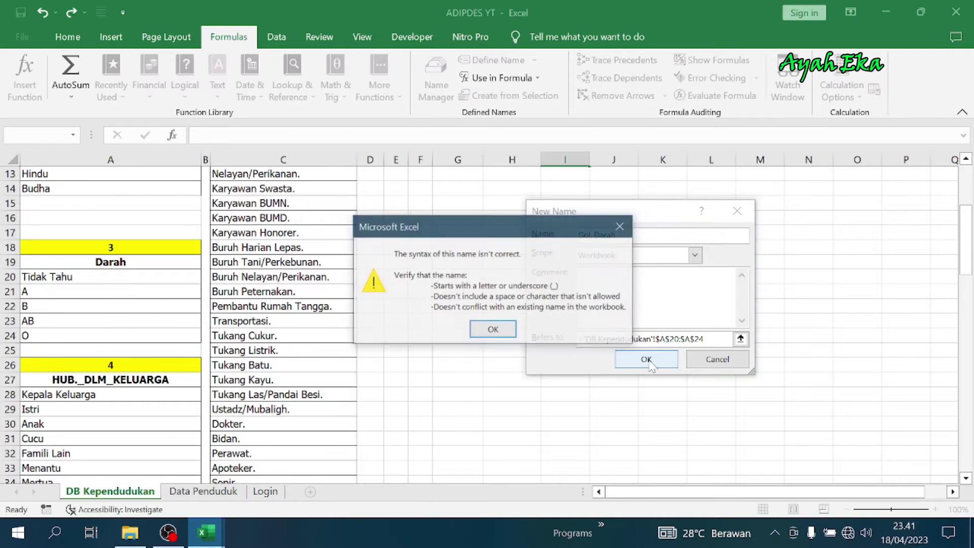
pyautogui.click(501, 333)
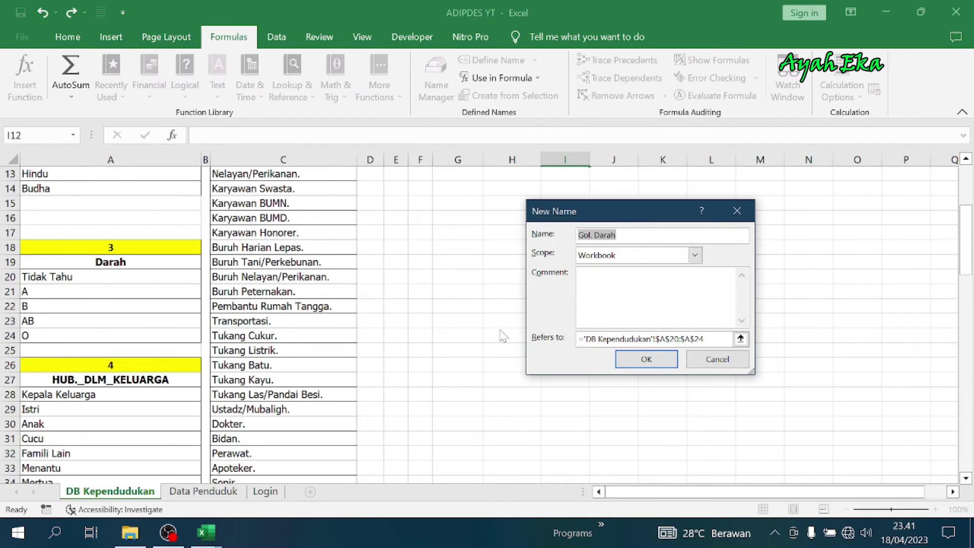
# Step: Reselect A20:A25 and remove the space so the name saves as Gol_Darah
pyautogui.click(615, 235)
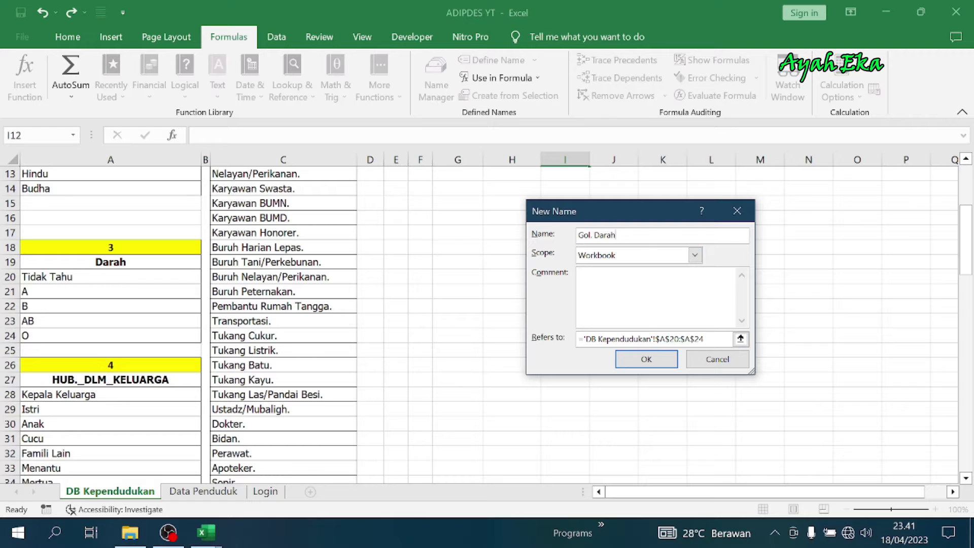
pyautogui.press('Tab')
pyautogui.press('Tab')
pyautogui.press('Tab')
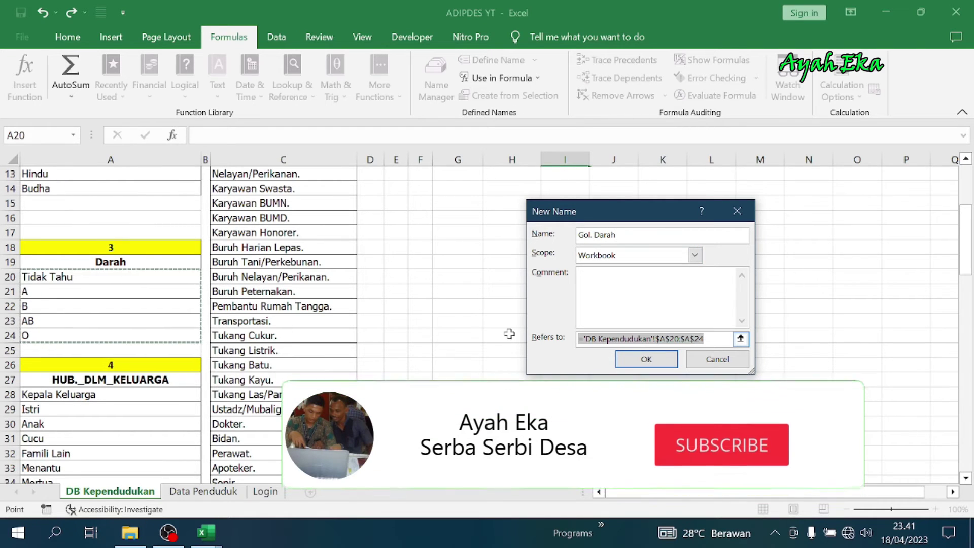
pyautogui.press('BackSpace')
pyautogui.moveTo(72, 276); pyautogui.dragTo(71, 332)
pyautogui.moveTo(86, 278); pyautogui.dragTo(109, 351)
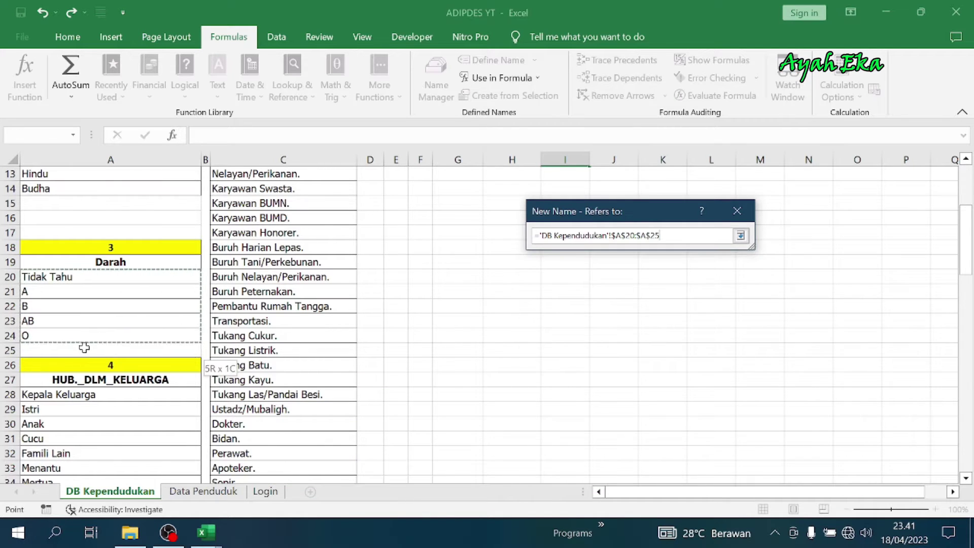
pyautogui.click(646, 358)
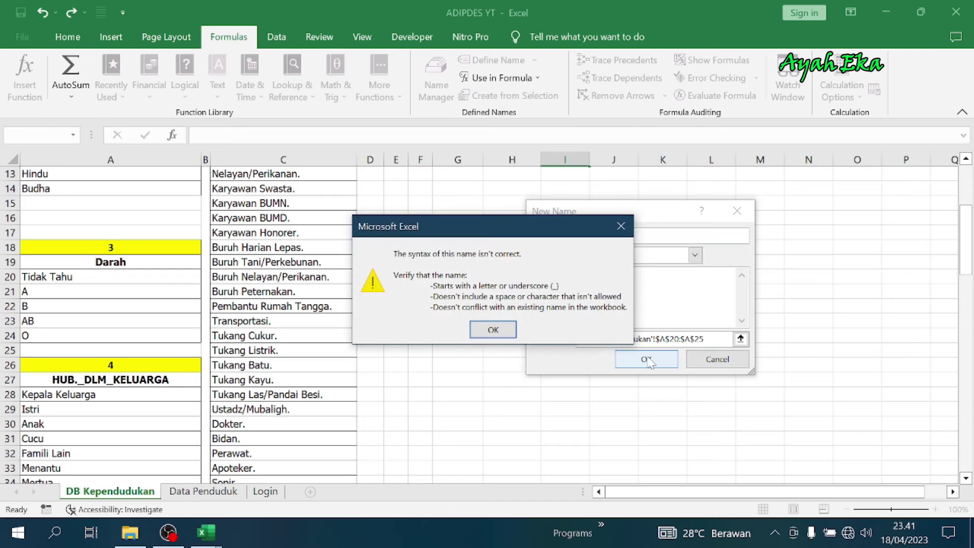
pyautogui.click(493, 330)
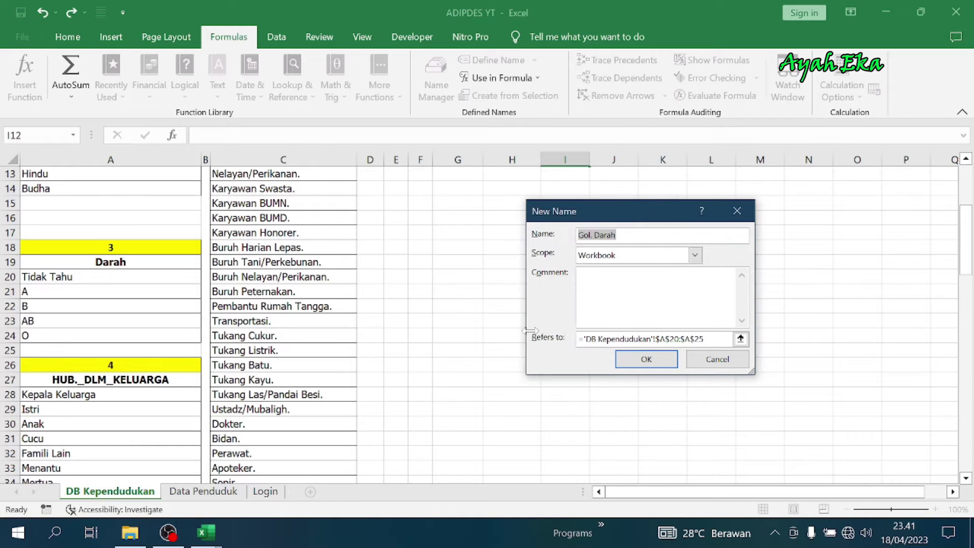
pyautogui.click(594, 235)
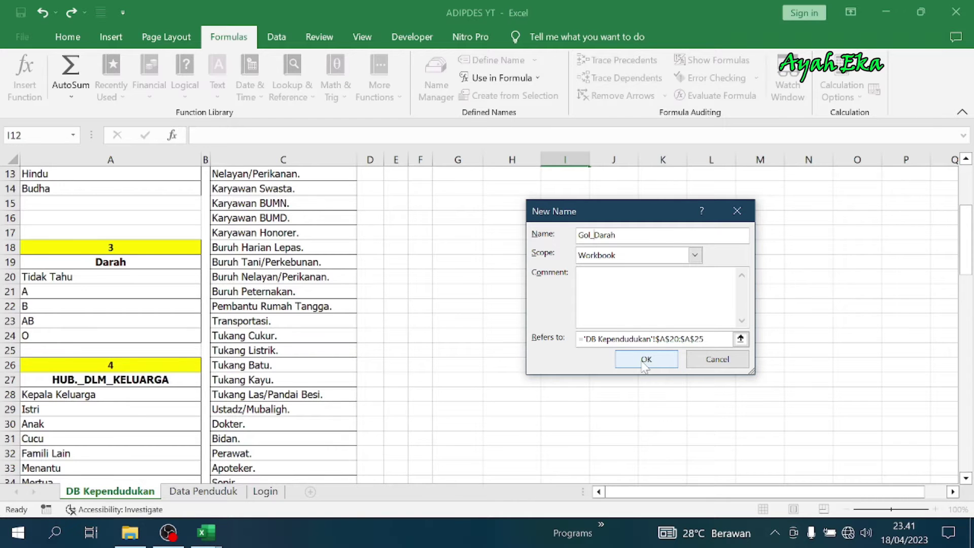
pyautogui.click(644, 360)
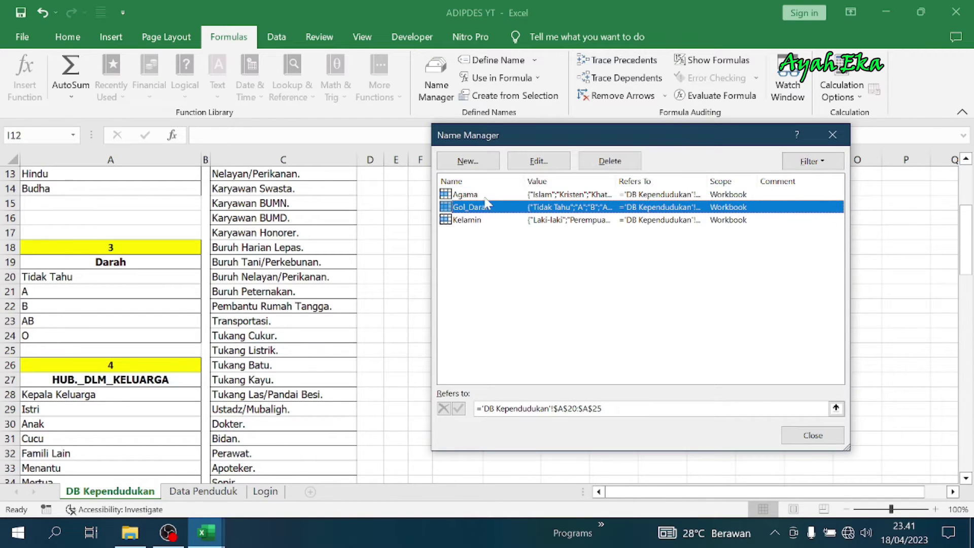
# Step: Define SHDK as the family-relationship list A28:A36, then start another new name
pyautogui.click(468, 161)
pyautogui.write('SHDK')
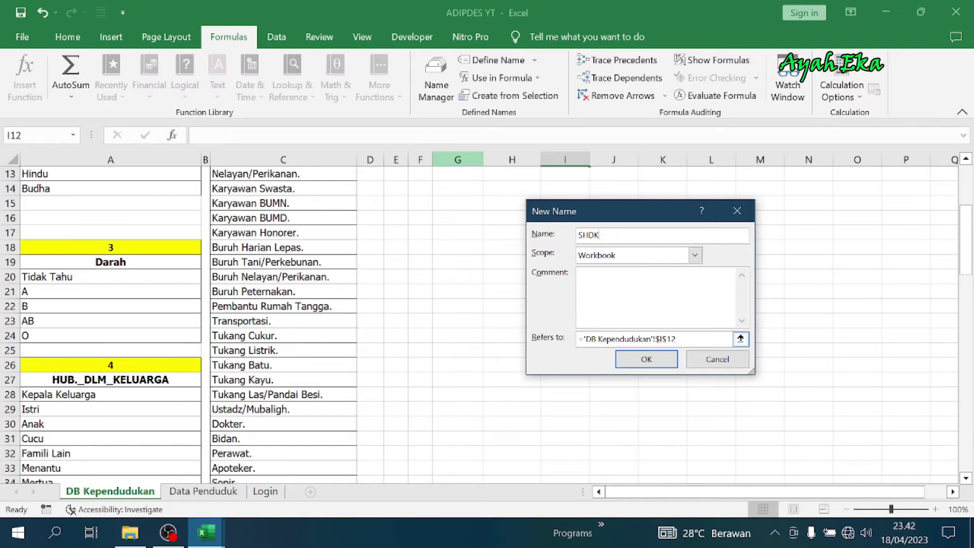
pyautogui.click(654, 339)
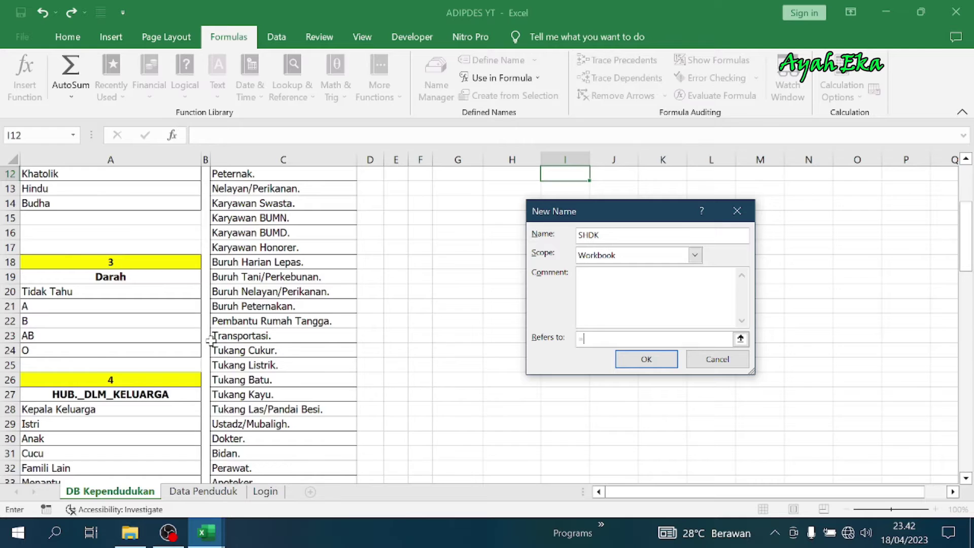
pyautogui.scroll(-2, 211, 341)
pyautogui.click(76, 320)
pyautogui.moveTo(77, 320); pyautogui.dragTo(72, 438)
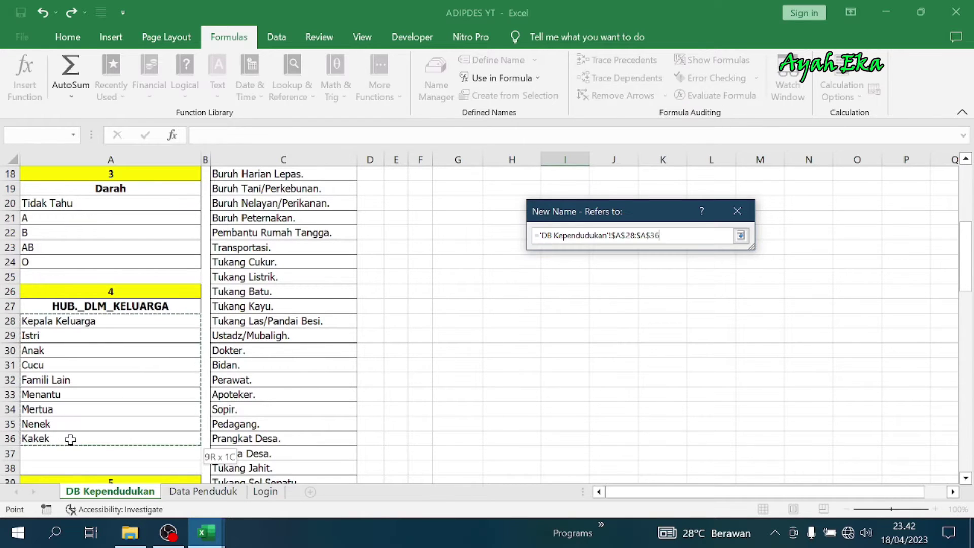
pyautogui.click(658, 366)
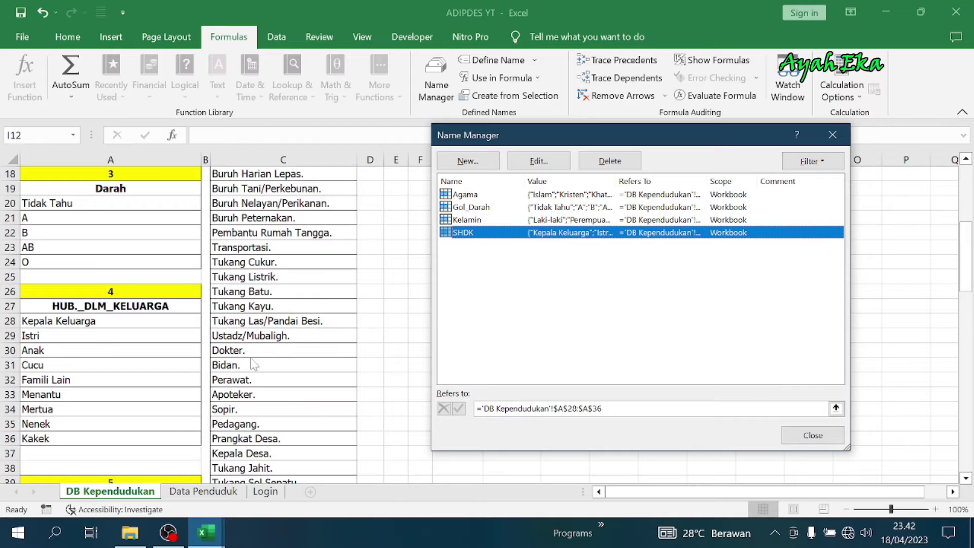
pyautogui.click(467, 160)
pyautogui.write('Pekerjaan')
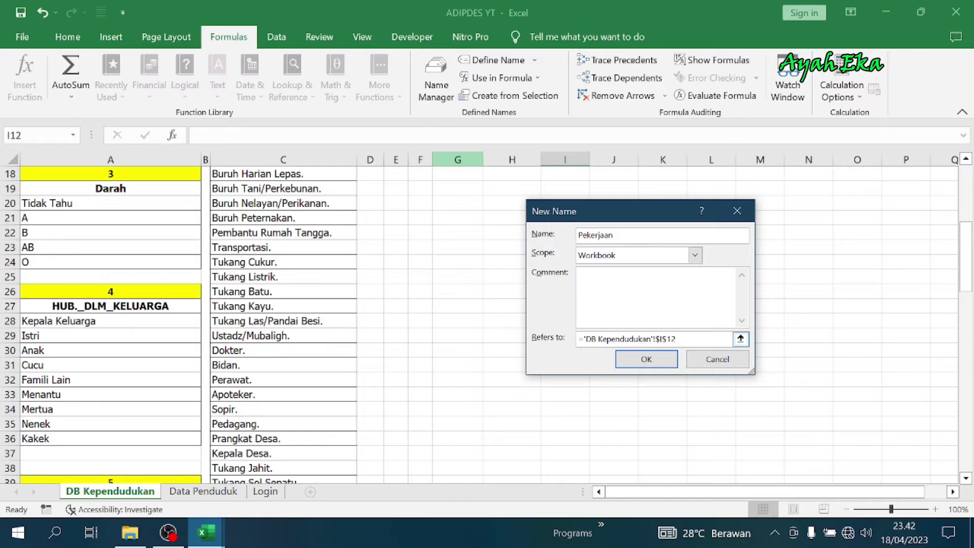
# Step: Point the name Pekerjaan at the occupation list C5:C92 and confirm it
pyautogui.moveTo(673, 338); pyautogui.dragTo(554, 345)
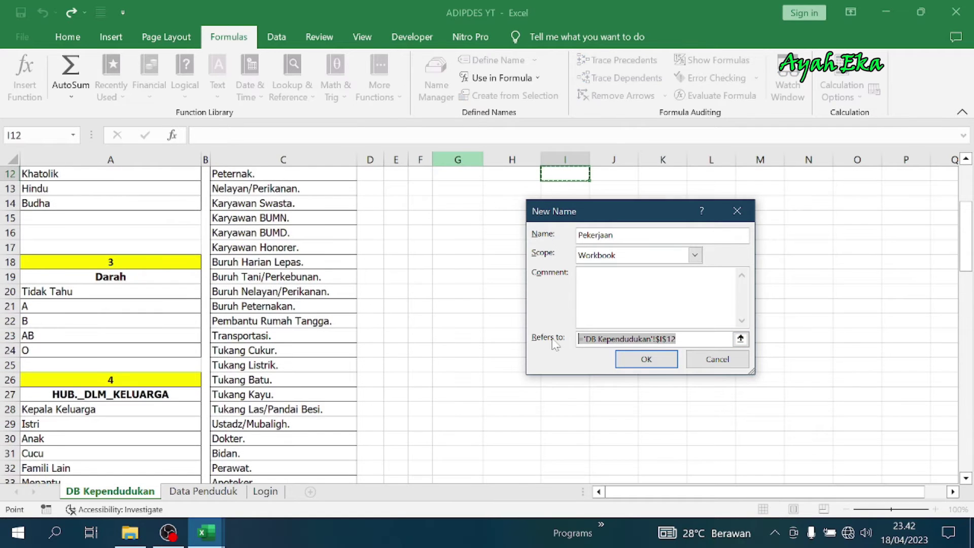
pyautogui.press('Delete')
pyautogui.write('=')
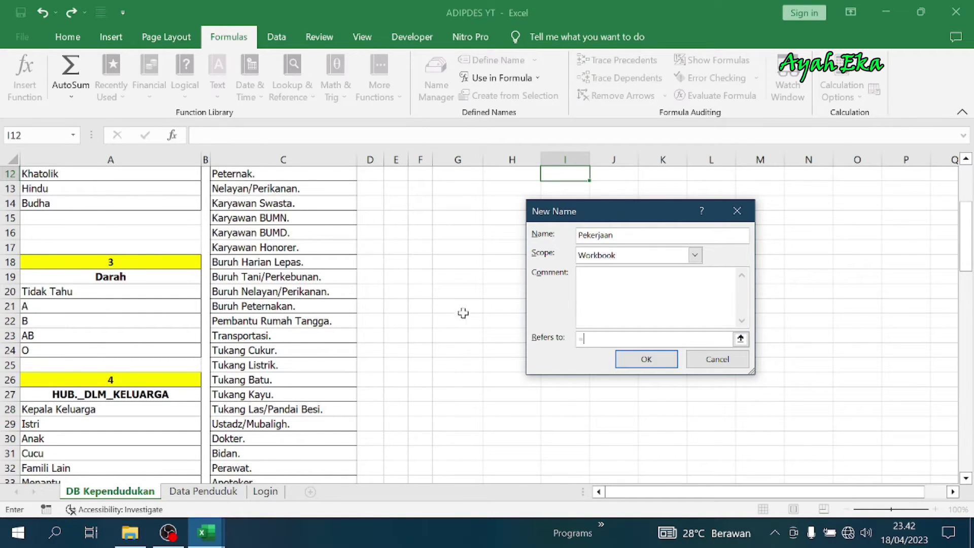
pyautogui.scroll(4, 370, 279)
pyautogui.moveTo(282, 226)
pyautogui.mouseDown()
pyautogui.moveTo(274, 468)
pyautogui.moveTo(288, 437)
pyautogui.mouseUp()
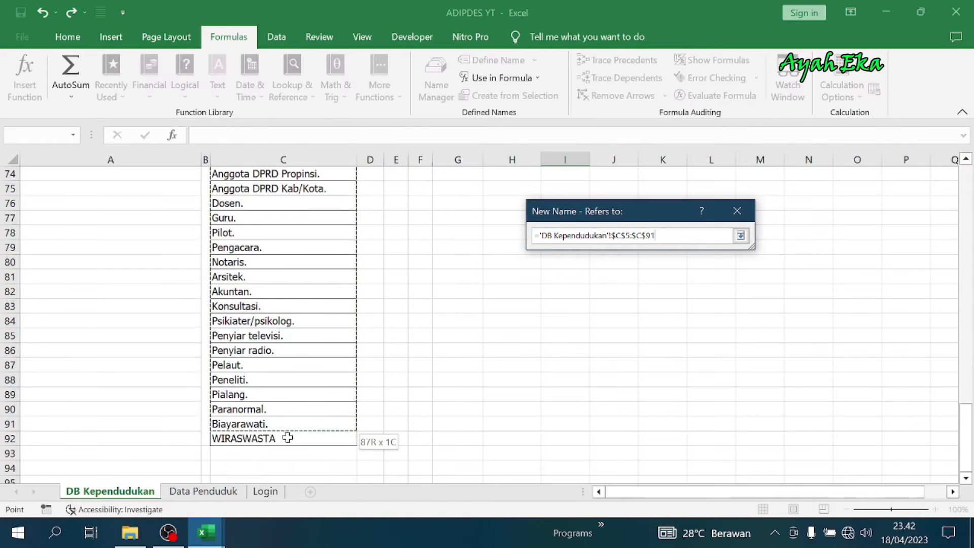
pyautogui.moveTo(287, 437); pyautogui.dragTo(284, 441)
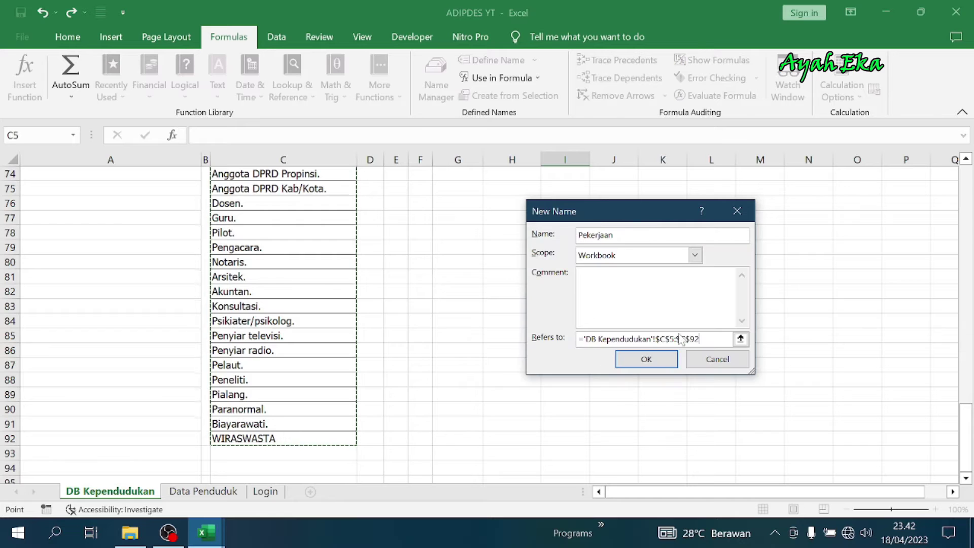
pyautogui.click(653, 360)
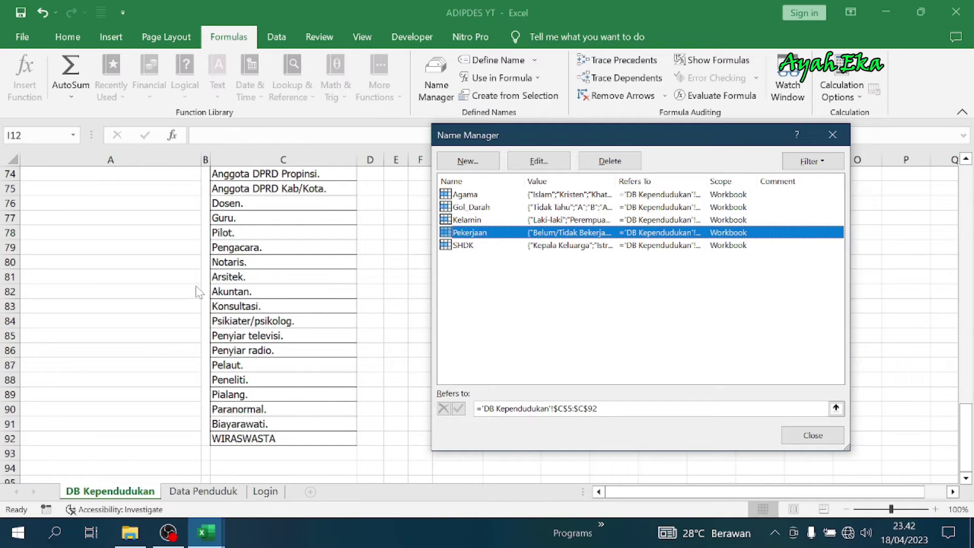
# Step: Close Name Manager and scroll through the DB Kependudukan reference lists
pyautogui.click(813, 435)
pyautogui.scroll(4, 334, 339)
pyautogui.scroll(1, 334, 339)
pyautogui.scroll(5, 334, 339)
pyautogui.scroll(2, 334, 339)
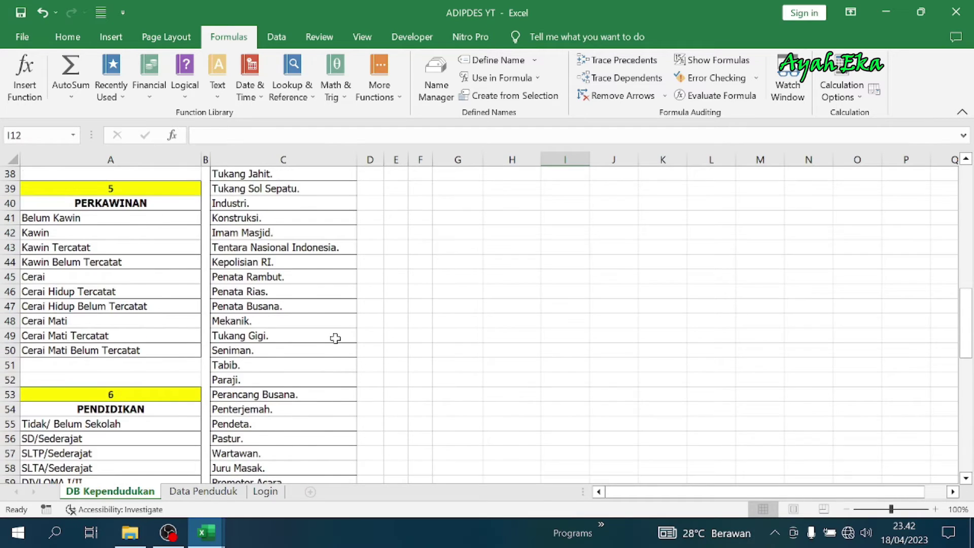
pyautogui.scroll(2, 335, 339)
pyautogui.scroll(2, 334, 338)
pyautogui.scroll(2, 334, 339)
pyautogui.scroll(-3, 335, 338)
pyautogui.scroll(-1, 335, 339)
pyautogui.scroll(-2, 335, 338)
pyautogui.scroll(-1, 335, 339)
pyautogui.scroll(-3, 334, 338)
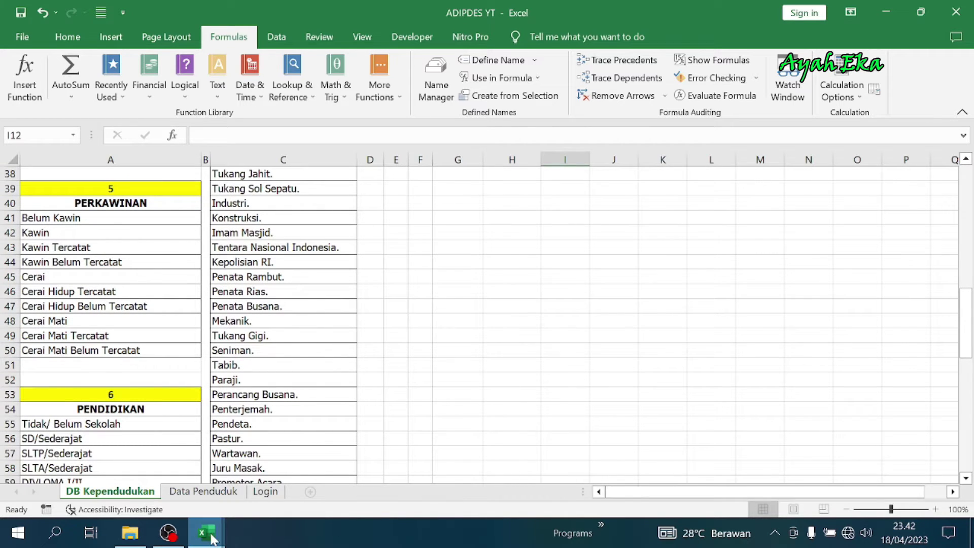
# Step: Define Perkawinan for the marital-status list A41:A52, then add the name Pendidikan
pyautogui.click(436, 81)
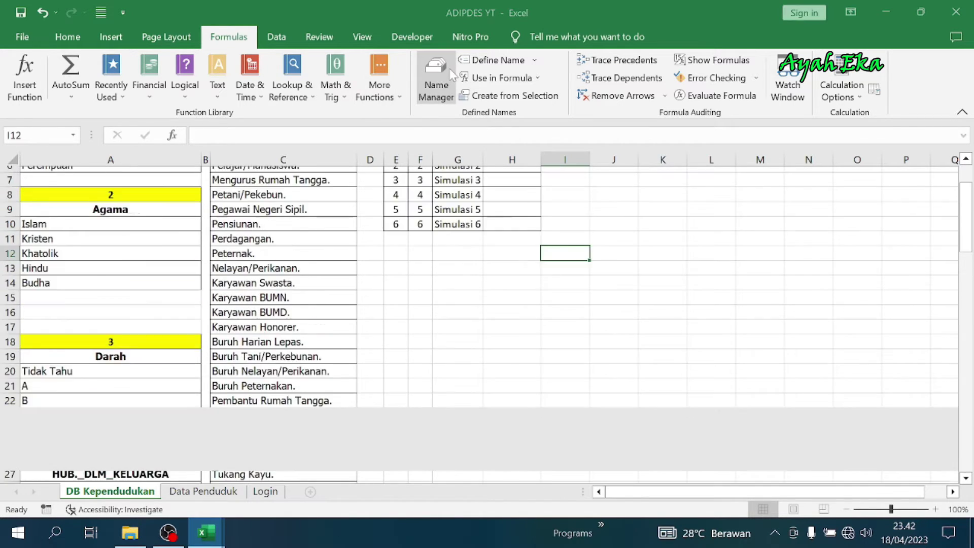
pyautogui.click(467, 162)
pyautogui.write('Perkawinan')
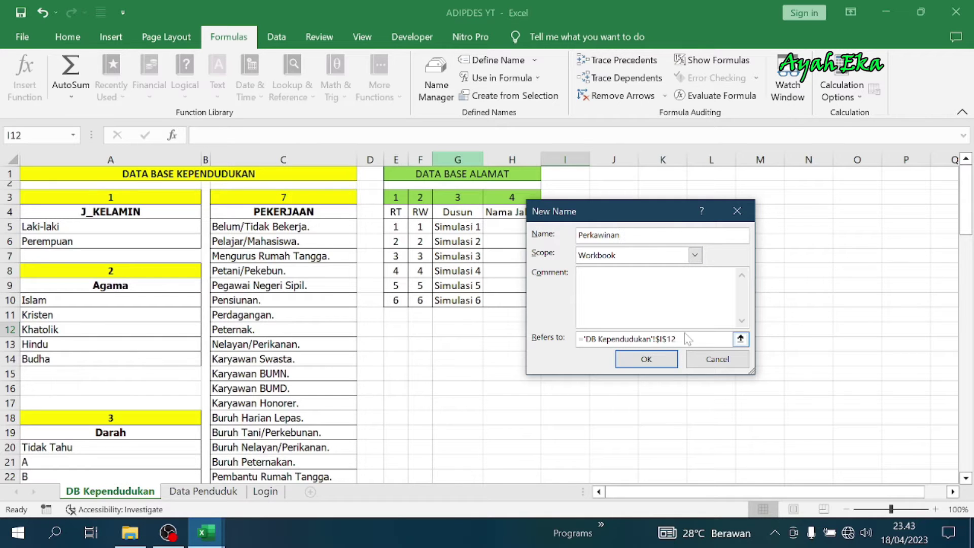
pyautogui.click(654, 338)
pyautogui.press('BackSpace')
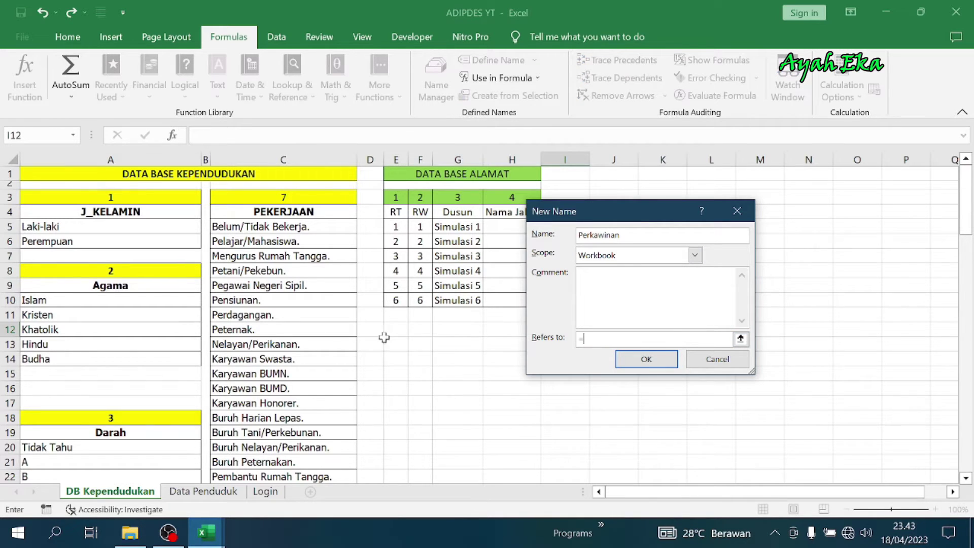
pyautogui.scroll(-3, 259, 347)
pyautogui.scroll(-1, 161, 339)
pyautogui.scroll(-1, 161, 339)
pyautogui.scroll(-2, 161, 339)
pyautogui.scroll(-2, 161, 338)
pyautogui.scroll(-2, 161, 339)
pyautogui.moveTo(102, 276); pyautogui.dragTo(102, 435)
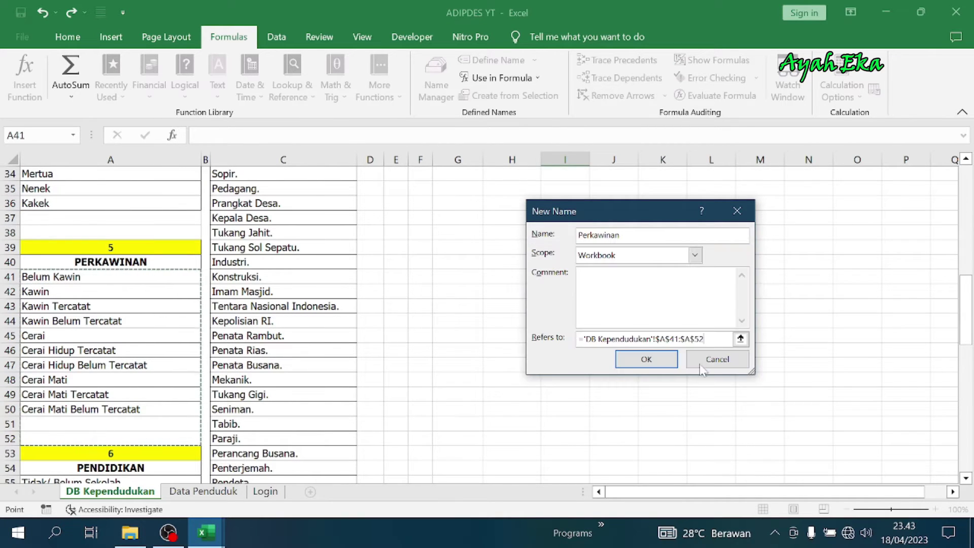
pyautogui.click(631, 360)
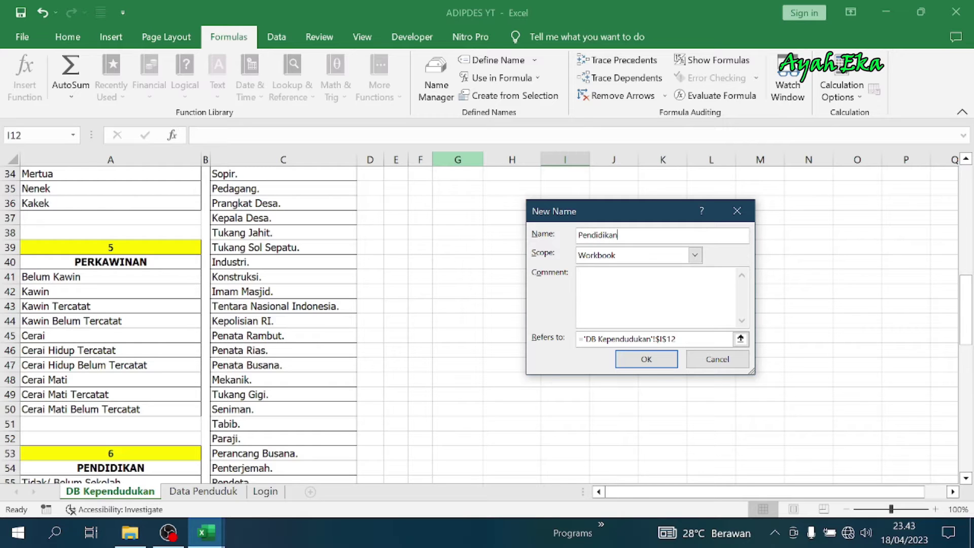
pyautogui.click(646, 360)
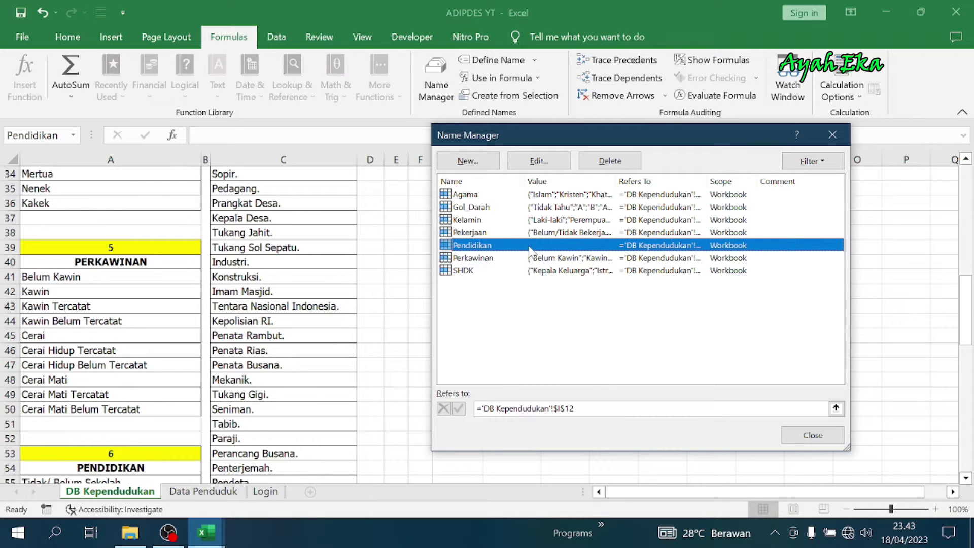
# Step: Edit Pendidikan to refer to the education list A55:A64, then start another new name
pyautogui.click(542, 161)
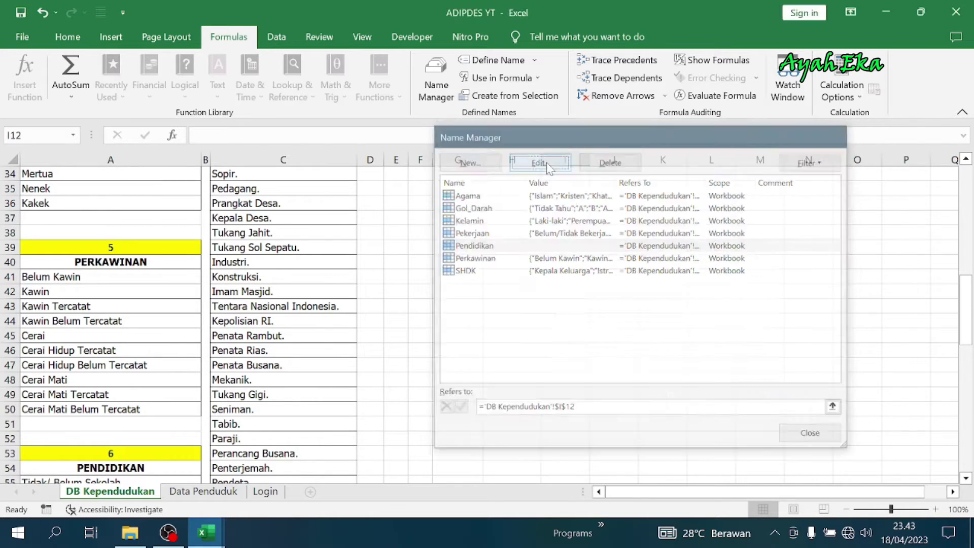
pyautogui.moveTo(677, 339); pyautogui.dragTo(520, 339)
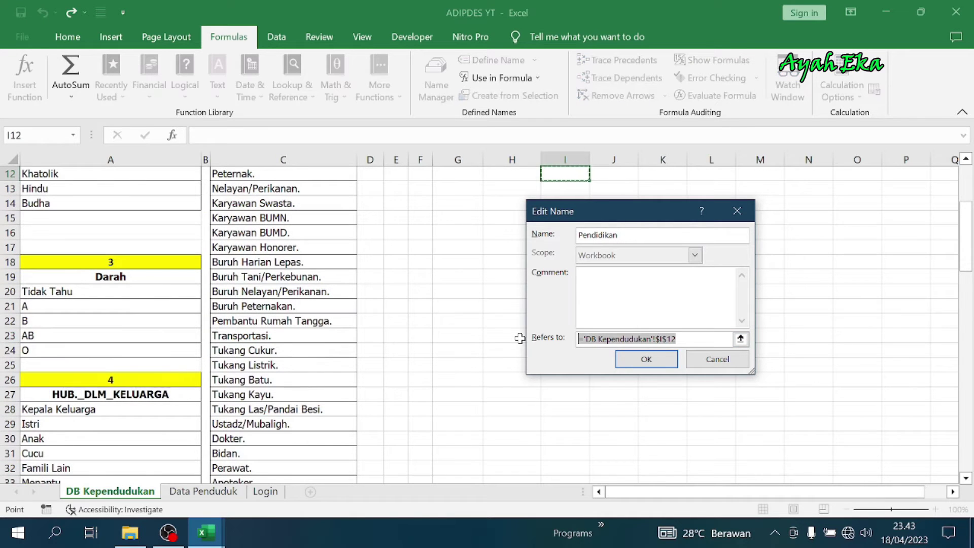
pyautogui.press('BackSpace')
pyautogui.scroll(-4, 379, 337)
pyautogui.scroll(-4, 348, 341)
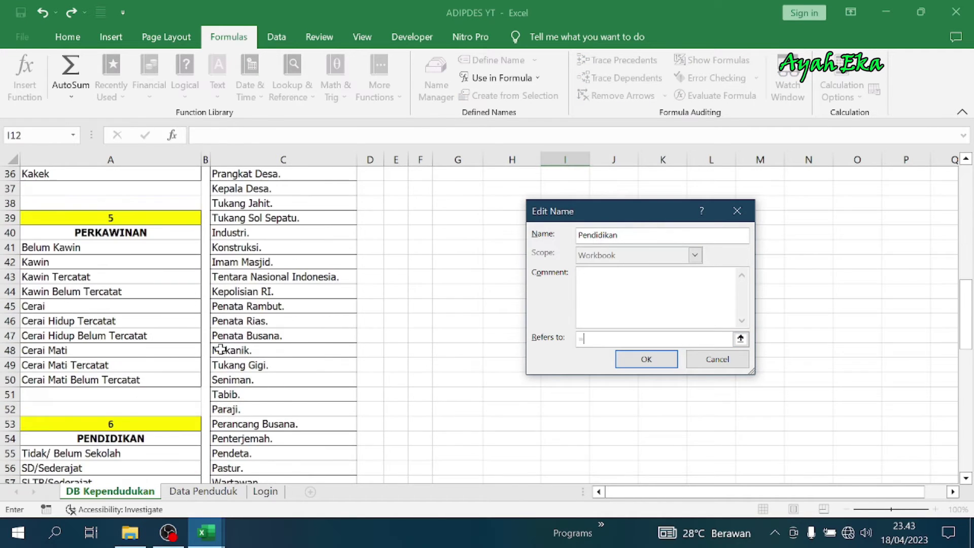
pyautogui.scroll(-4, 140, 350)
pyautogui.scroll(-2, 96, 221)
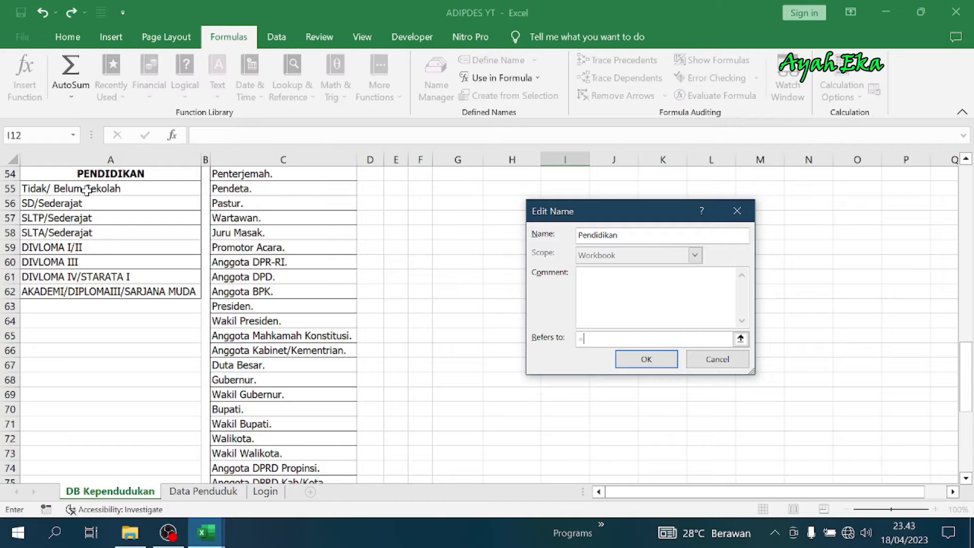
pyautogui.moveTo(87, 189); pyautogui.dragTo(81, 321)
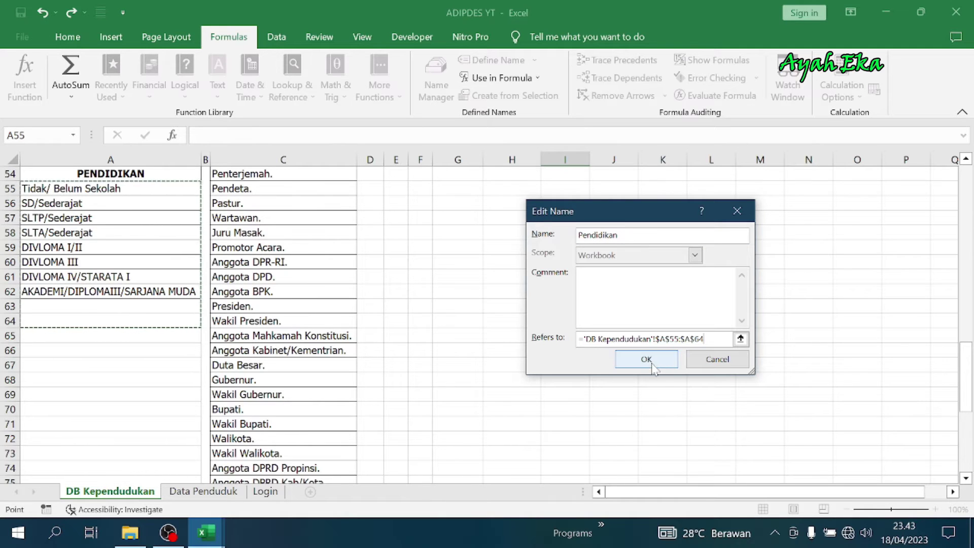
pyautogui.click(646, 360)
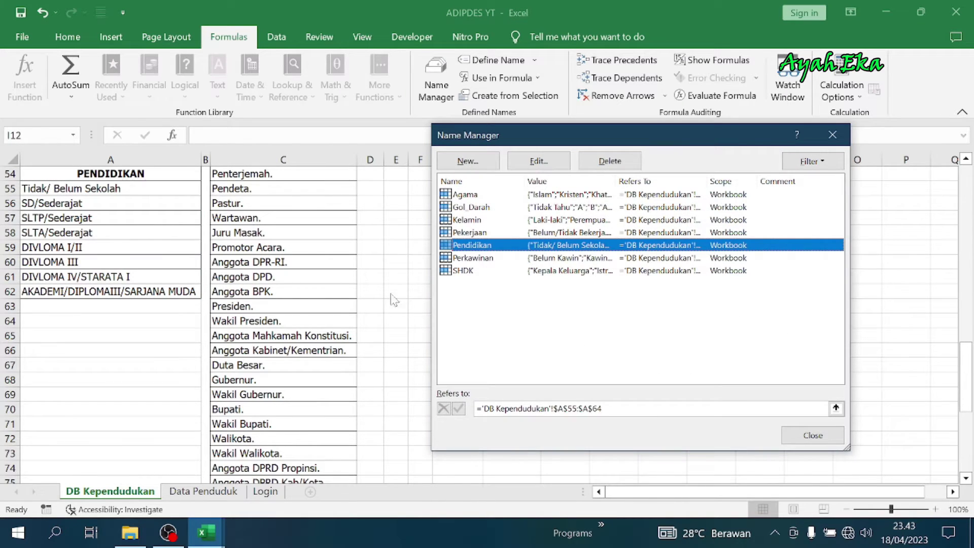
pyautogui.click(467, 161)
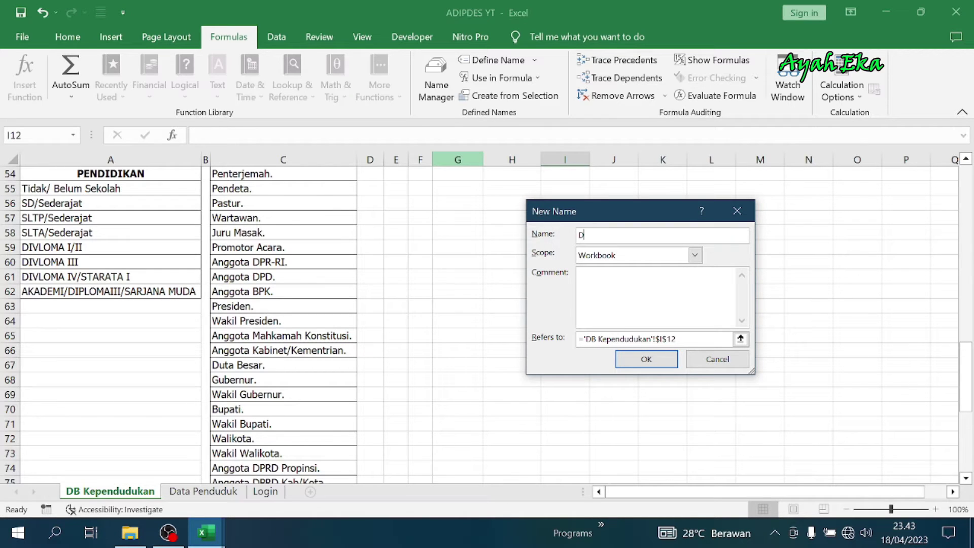
# Step: Point the new name Dusun at the hamlet list G5:G10 and close Name Manager
pyautogui.click(679, 339)
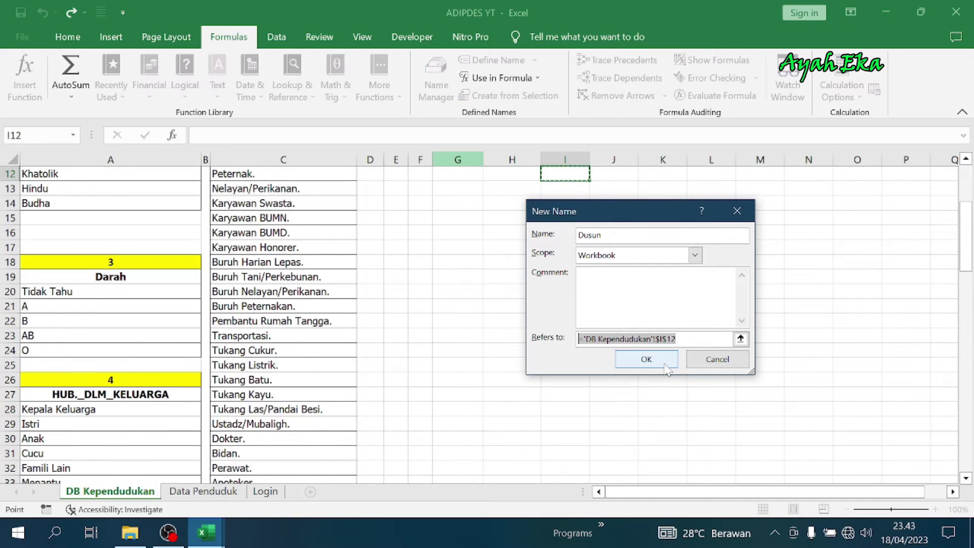
pyautogui.write('=')
pyautogui.scroll(4, 370, 227)
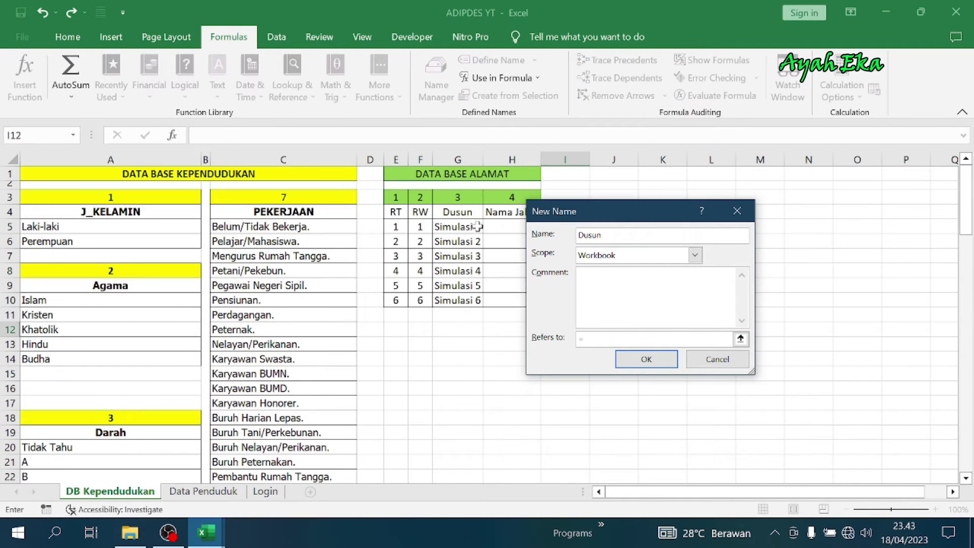
pyautogui.moveTo(459, 227); pyautogui.dragTo(456, 300)
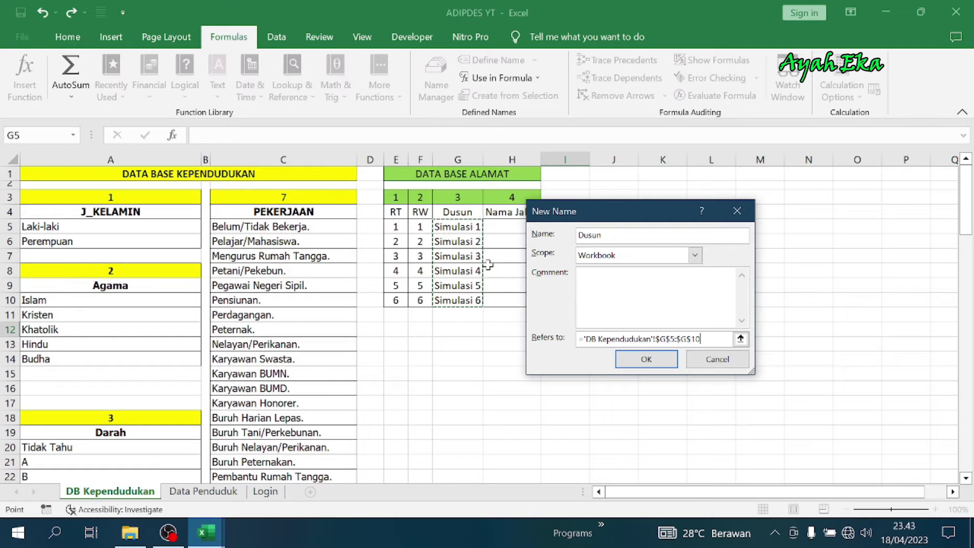
pyautogui.click(646, 360)
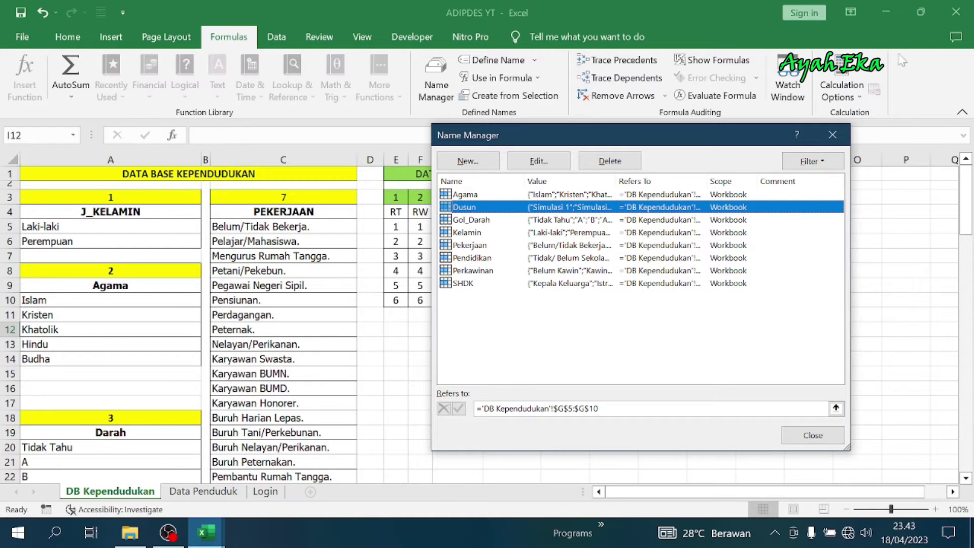
pyautogui.click(813, 435)
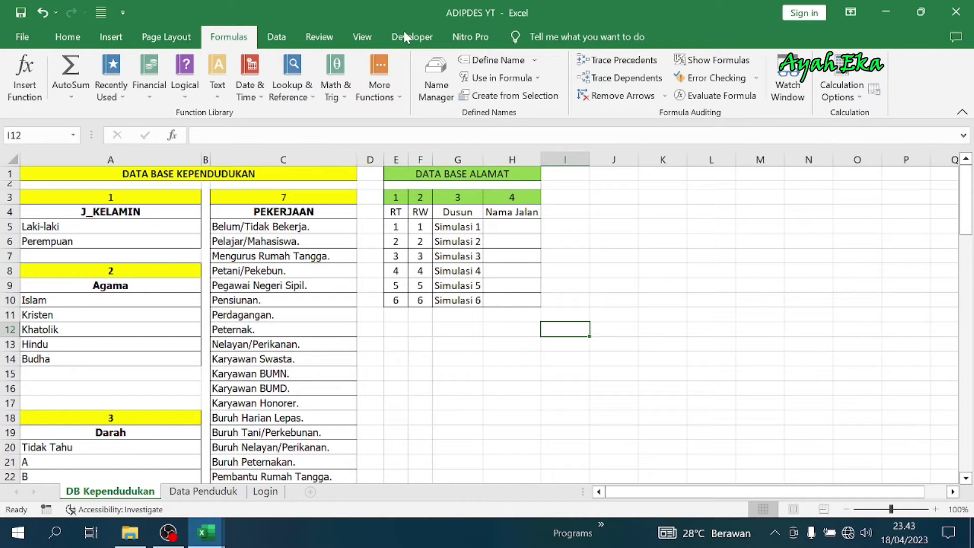
# Step: Open the Visual Basic editor and select the Jenis Kelamin combo box on the form
pyautogui.click(408, 40)
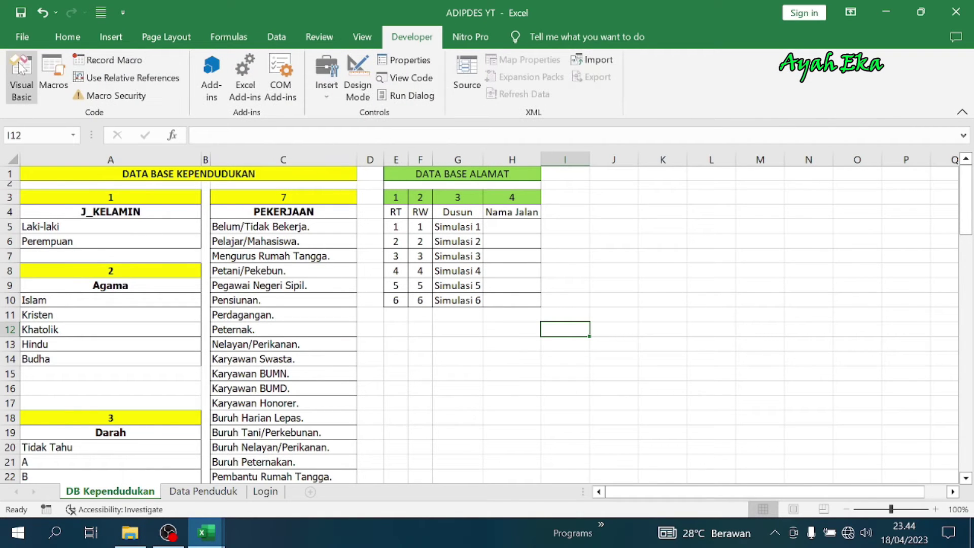
pyautogui.click(19, 71)
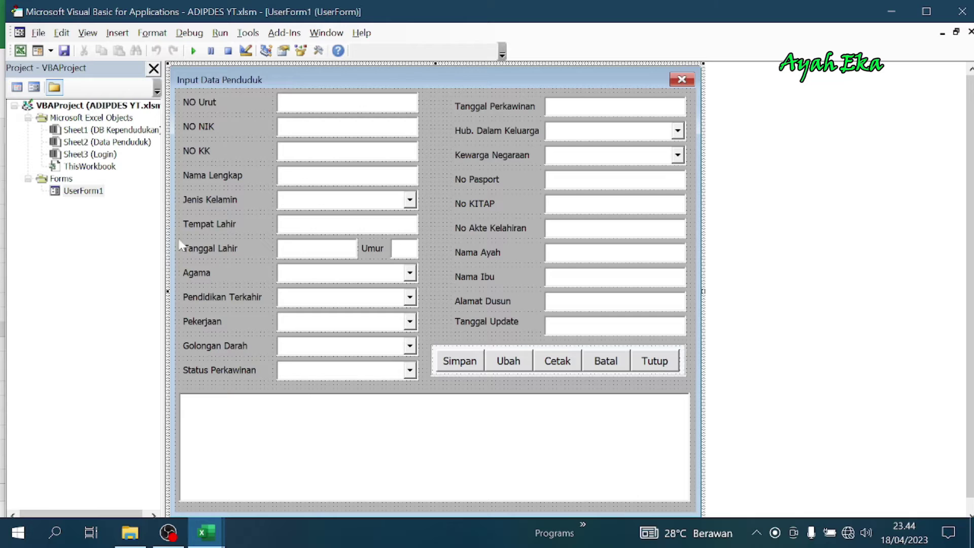
pyautogui.click(201, 206)
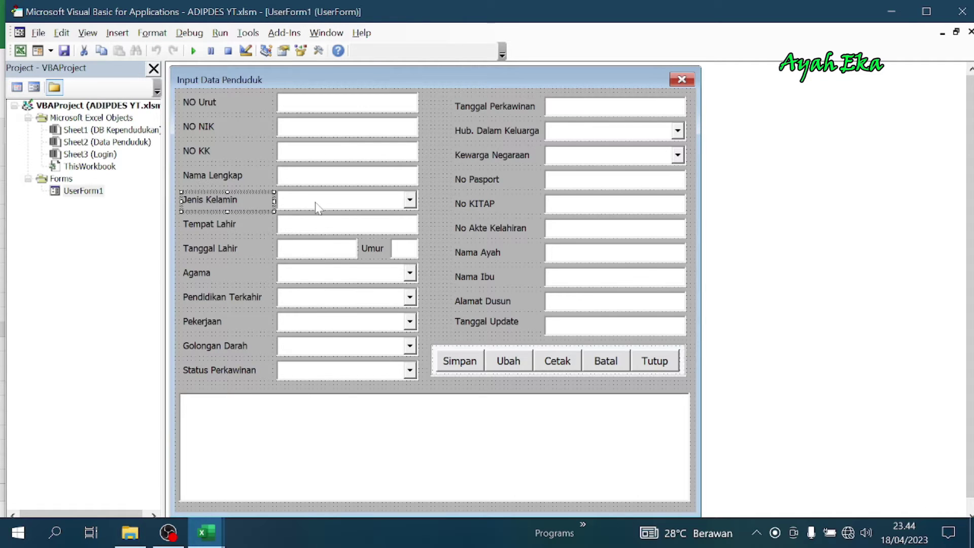
pyautogui.click(350, 205)
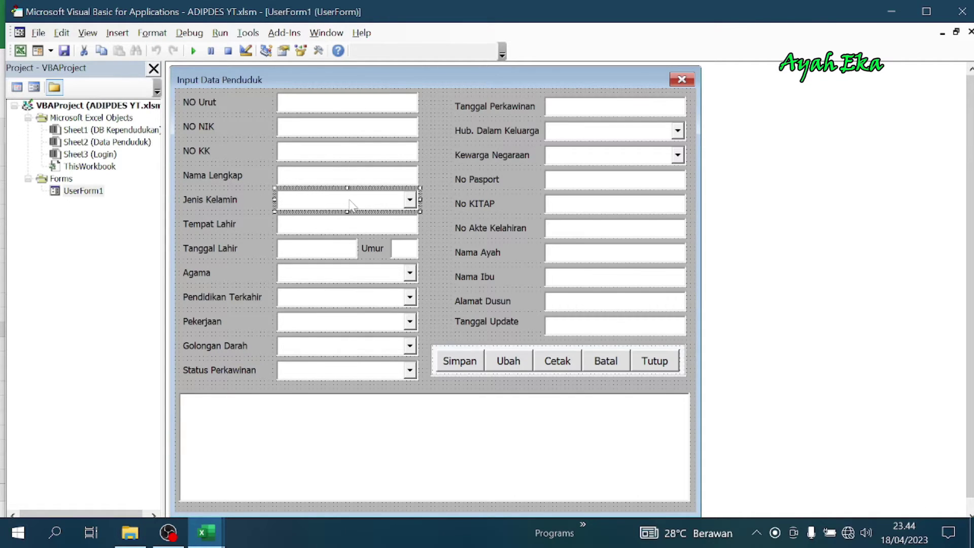
# Step: Set the combo box's RowSource to Kelamin and run the Input Data Penduduk form
pyautogui.click(283, 50)
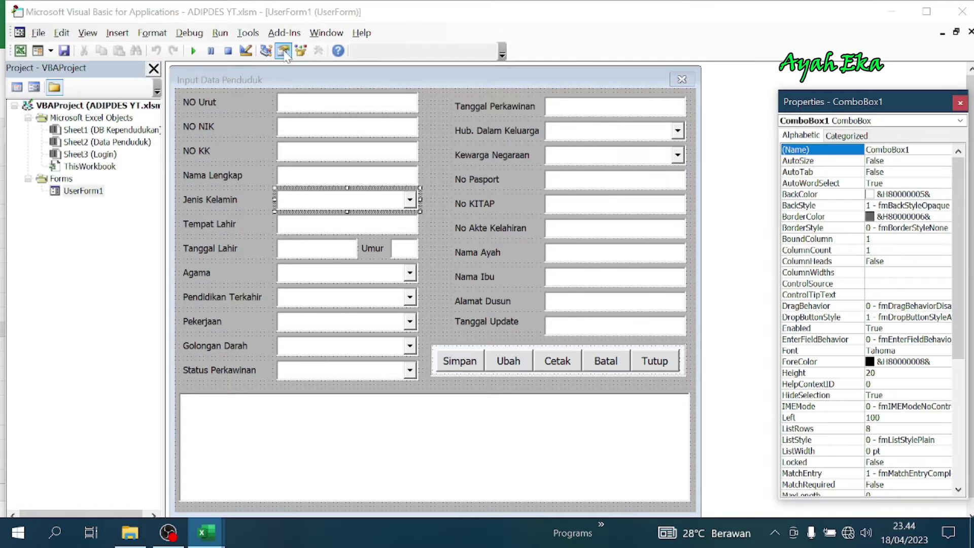
pyautogui.moveTo(882, 104)
pyautogui.mouseDown()
pyautogui.moveTo(926, 50)
pyautogui.moveTo(892, 278)
pyautogui.mouseUp()
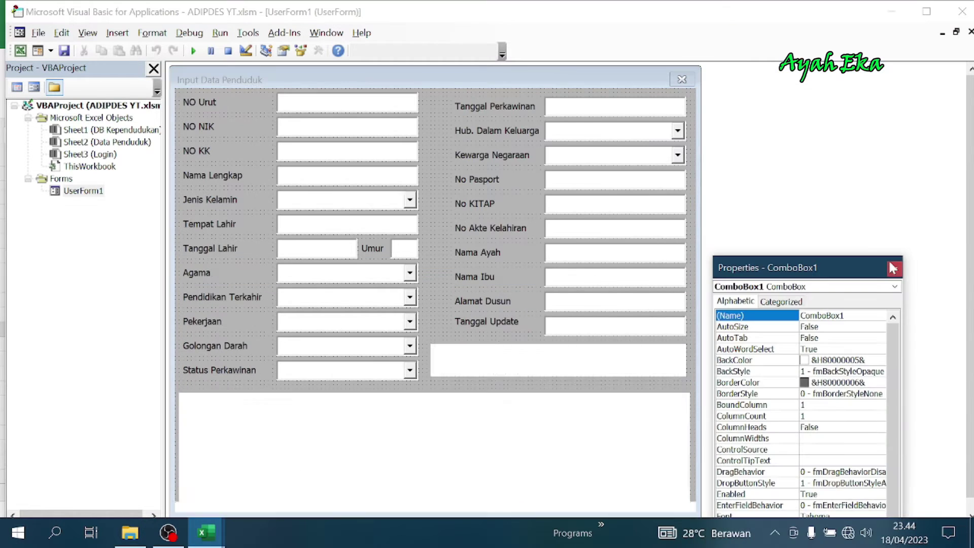
pyautogui.moveTo(852, 121); pyautogui.dragTo(855, 107)
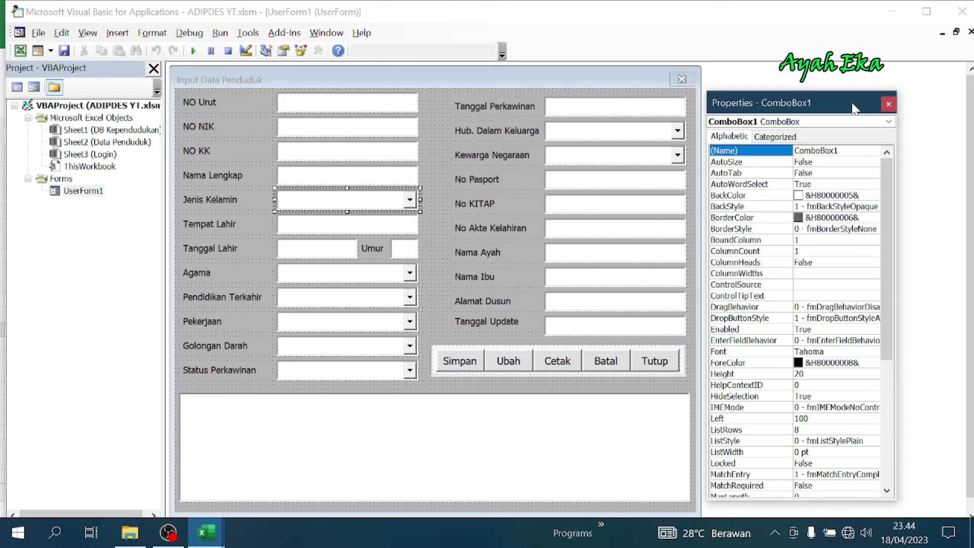
pyautogui.scroll(-2, 838, 301)
pyautogui.scroll(-3, 838, 300)
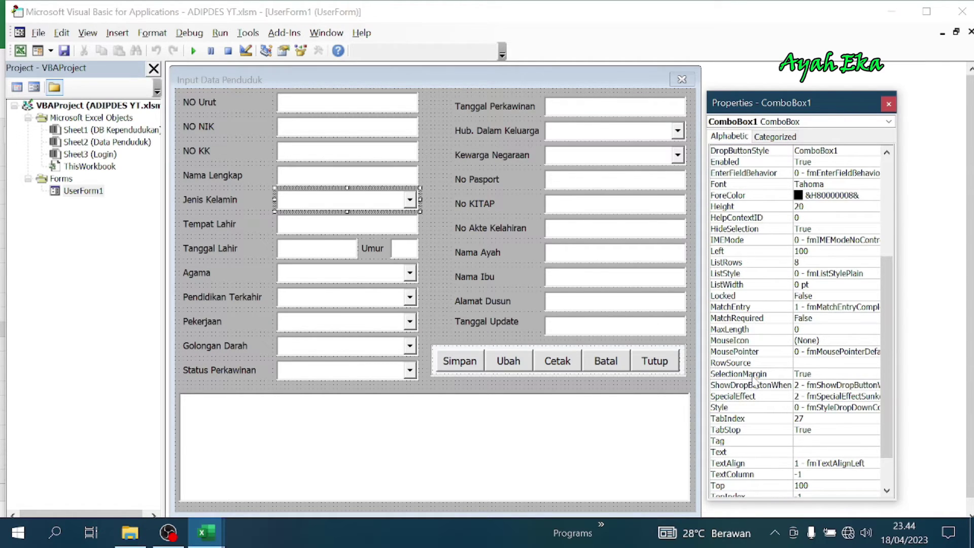
pyautogui.click(723, 363)
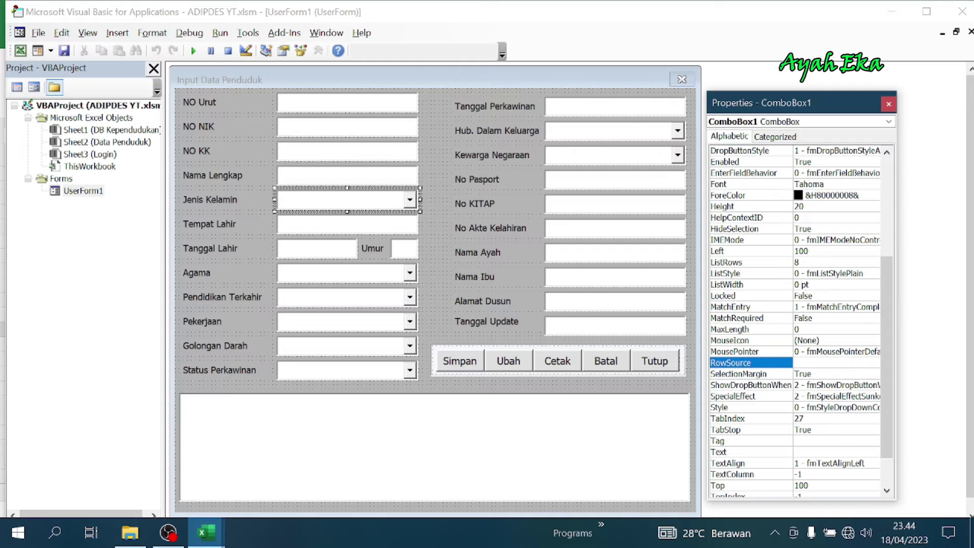
pyautogui.click(807, 362)
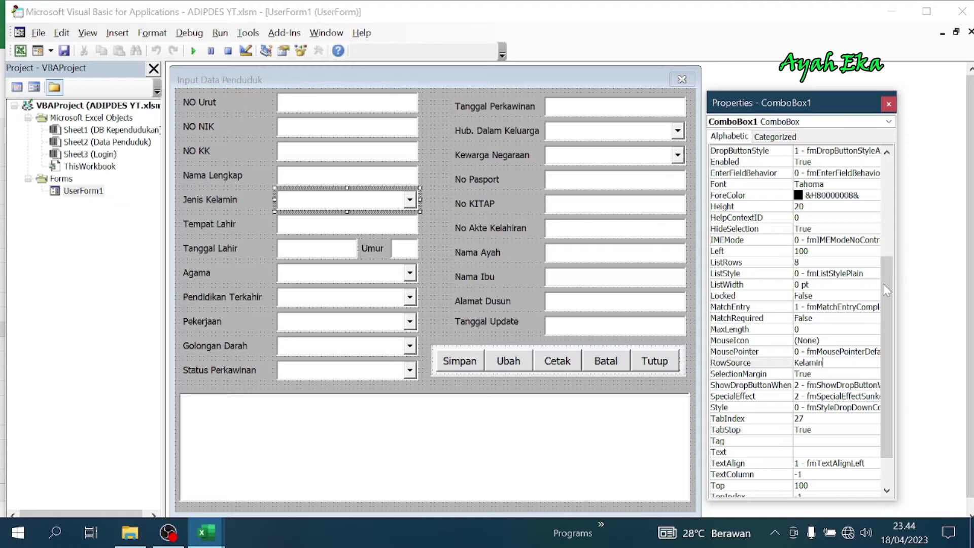
pyautogui.moveTo(883, 285); pyautogui.dragTo(884, 178)
pyautogui.click(888, 104)
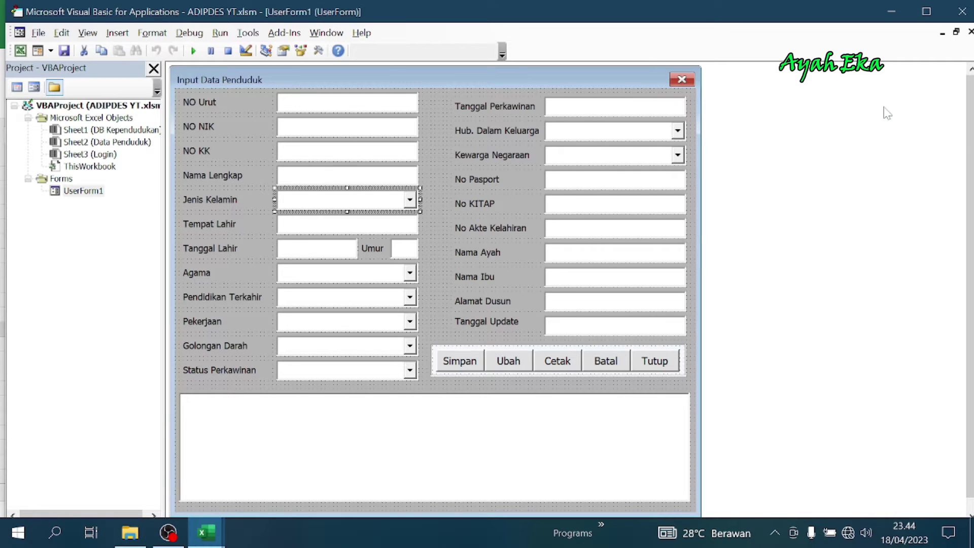
pyautogui.click(192, 51)
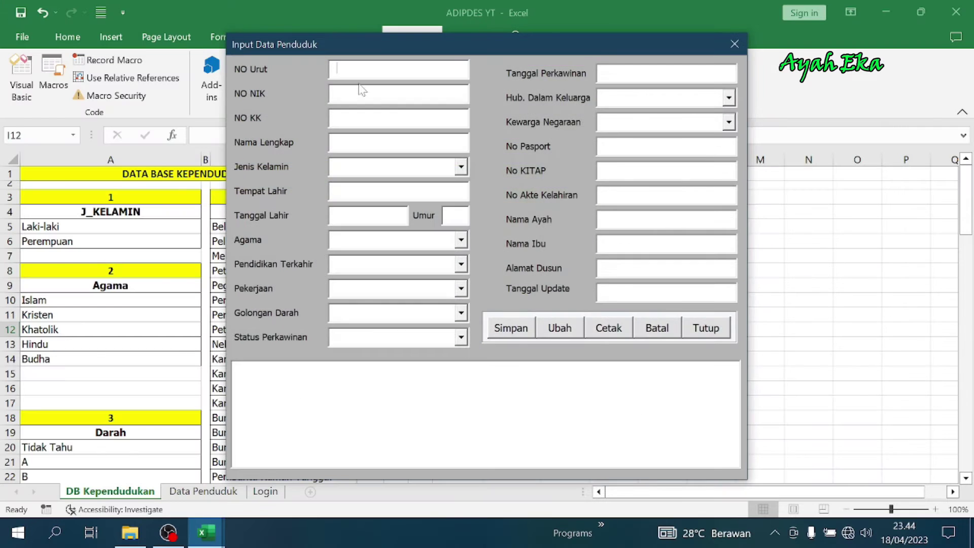
# Step: Test the Jenis Kelamin dropdown by choosing Laki-laki, then Perempuan
pyautogui.click(460, 166)
pyautogui.click(376, 183)
pyautogui.click(461, 166)
pyautogui.click(355, 181)
pyautogui.press('Tab')
pyautogui.click(461, 166)
pyautogui.click(446, 194)
pyautogui.click(460, 166)
pyautogui.click(355, 192)
# Step: Delete the free text 'misal' from Jenis Kelamin and close the running Input Data Penduduk form
pyautogui.press('BackSpace')
pyautogui.moveTo(358, 166); pyautogui.dragTo(257, 168)
pyautogui.press('BackSpace')
pyautogui.click(734, 44)
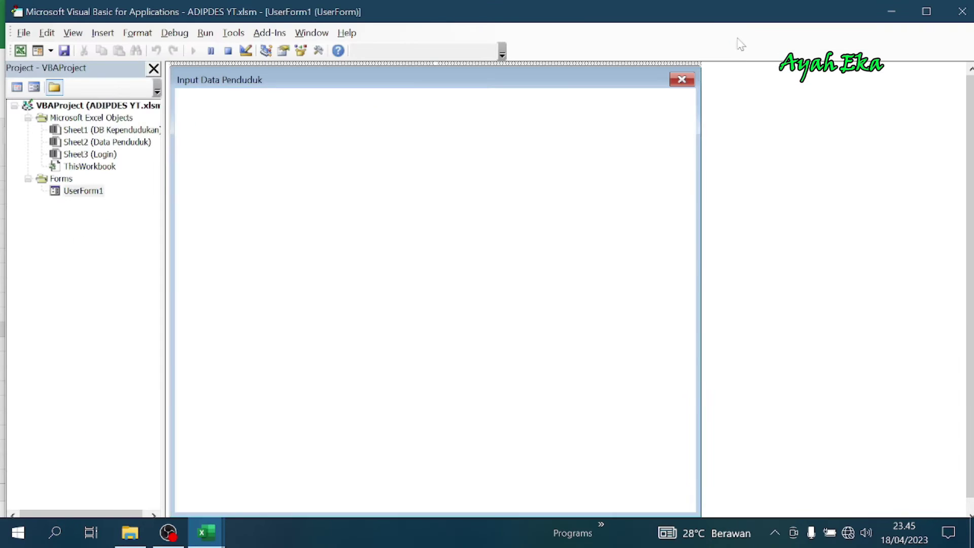
# Step: Set the Jenis Kelamin combo box's Style to 2 - fmStyleDropDownList, then close the Properties window
pyautogui.click(380, 202)
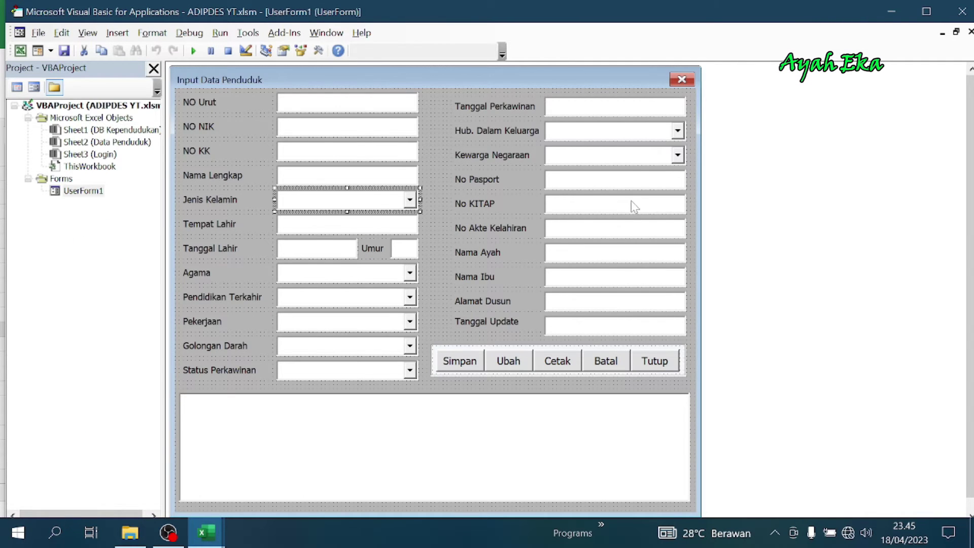
pyautogui.click(284, 51)
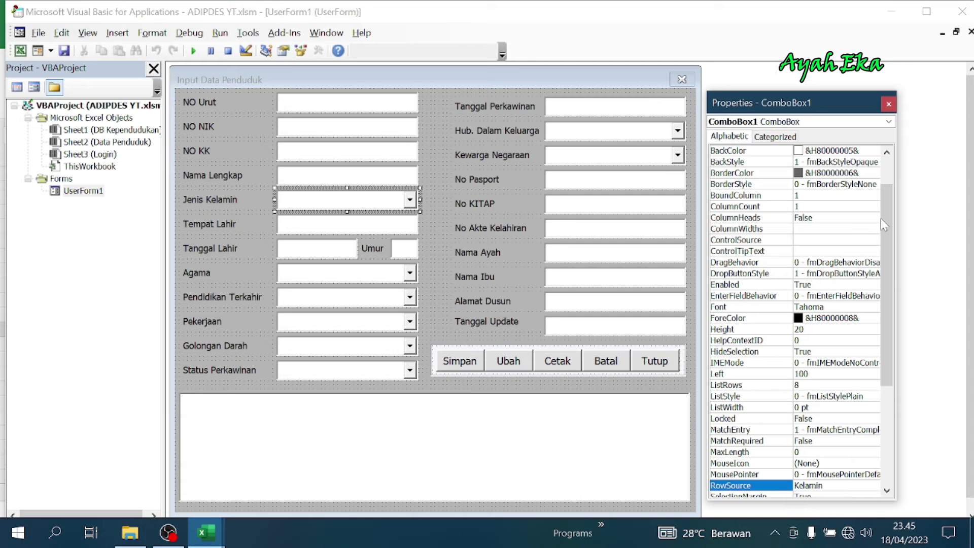
pyautogui.moveTo(883, 221); pyautogui.dragTo(899, 429)
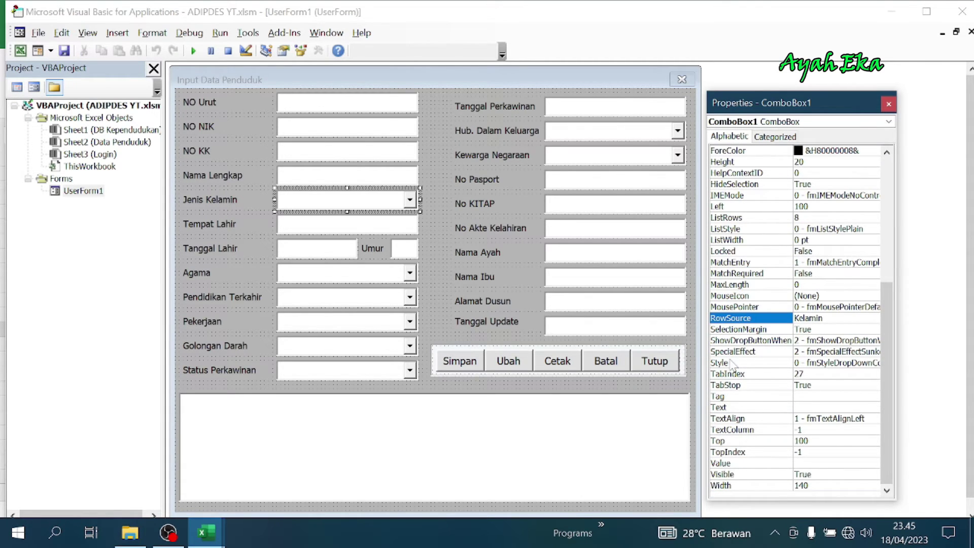
pyautogui.moveTo(897, 254); pyautogui.dragTo(953, 254)
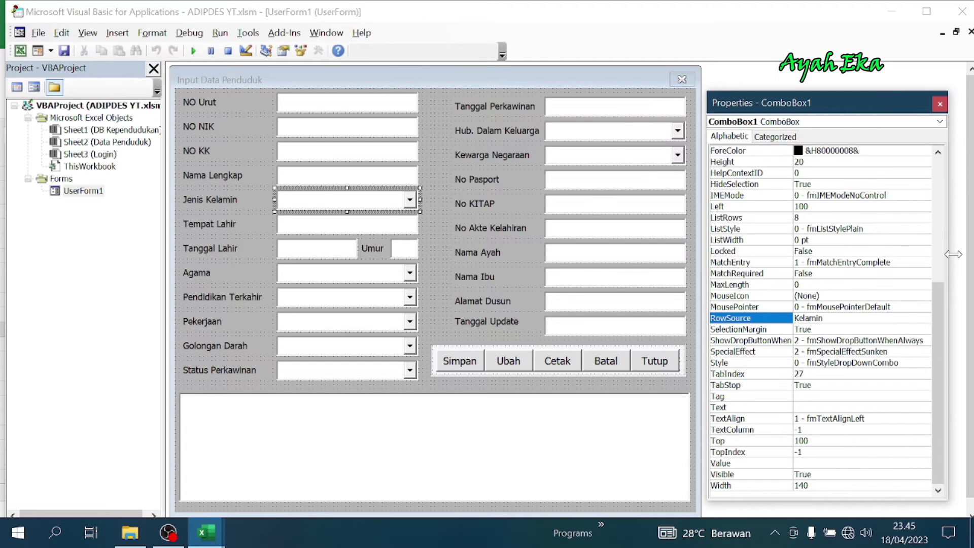
pyautogui.click(726, 364)
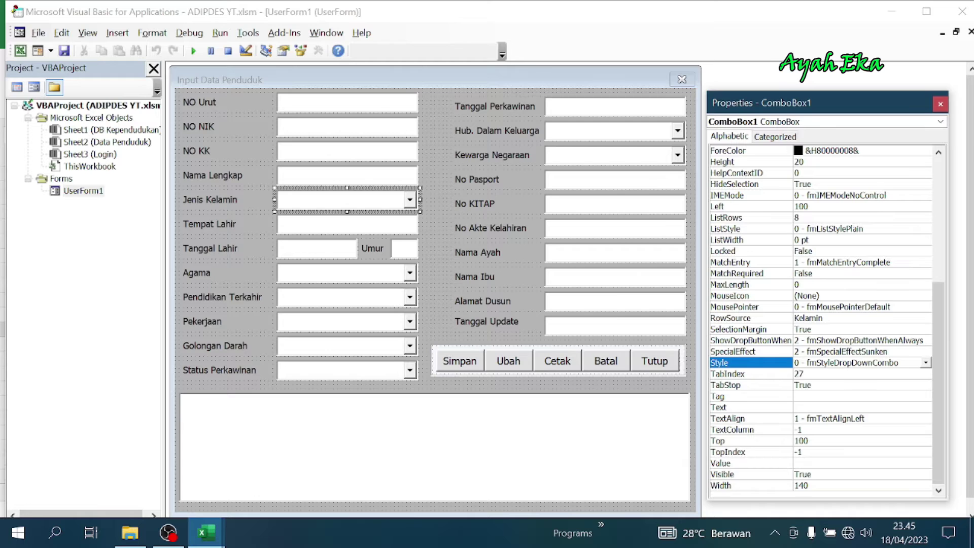
pyautogui.click(926, 363)
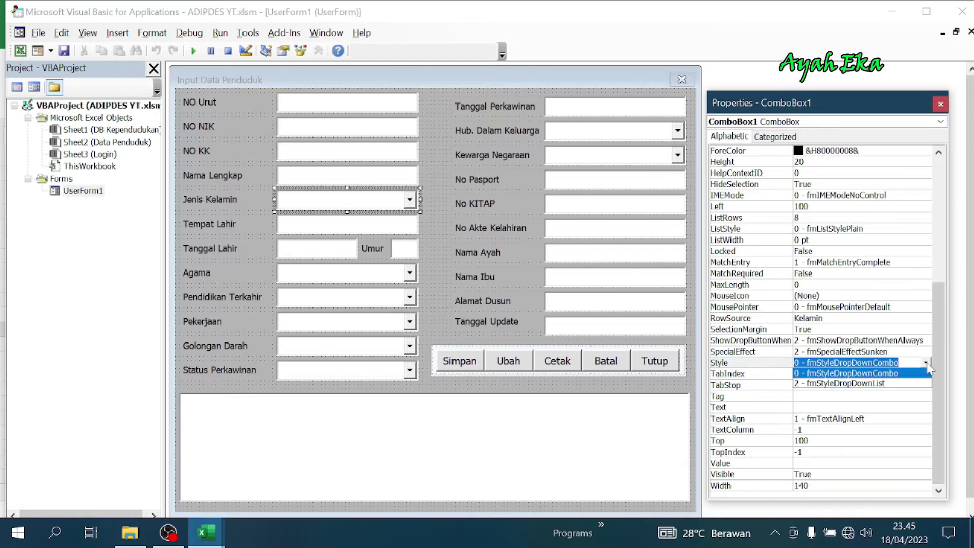
pyautogui.click(851, 384)
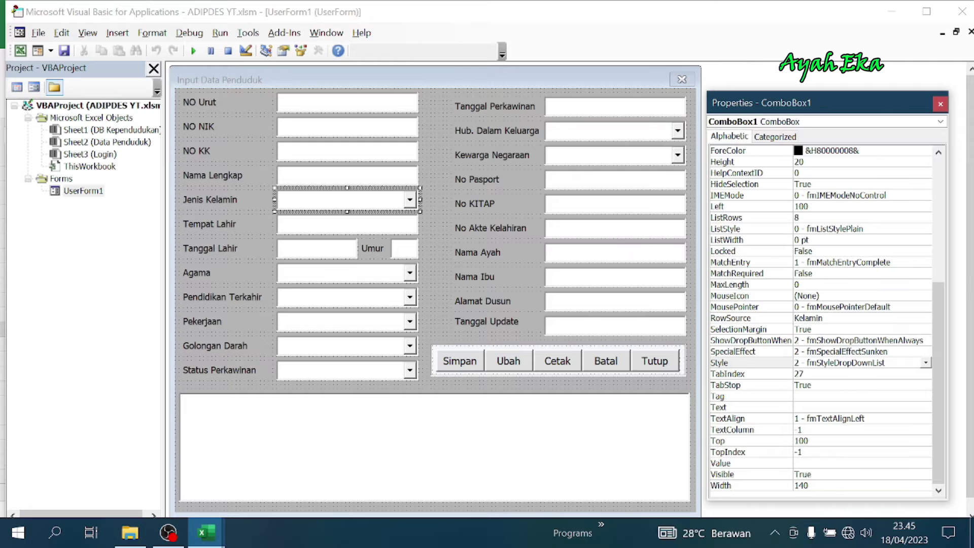
pyautogui.click(937, 105)
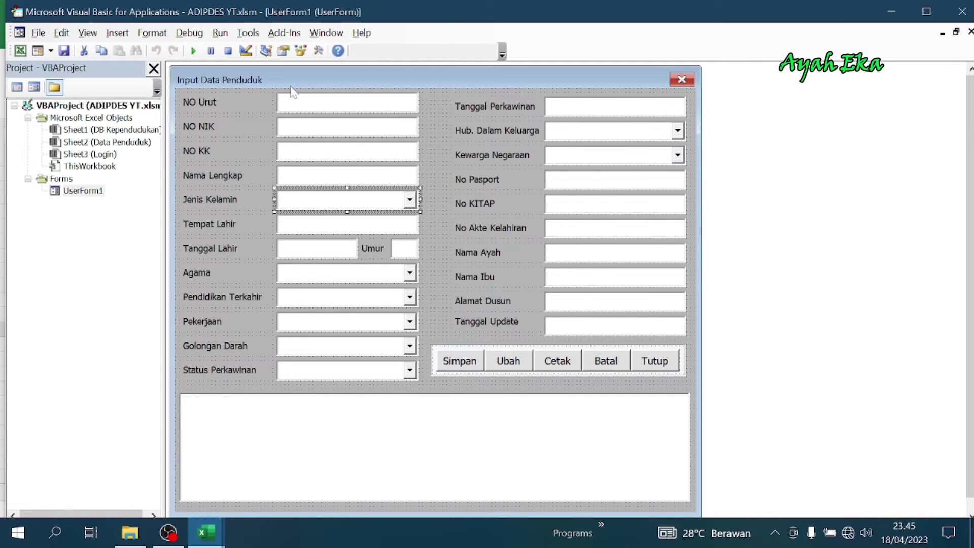
pyautogui.click(193, 51)
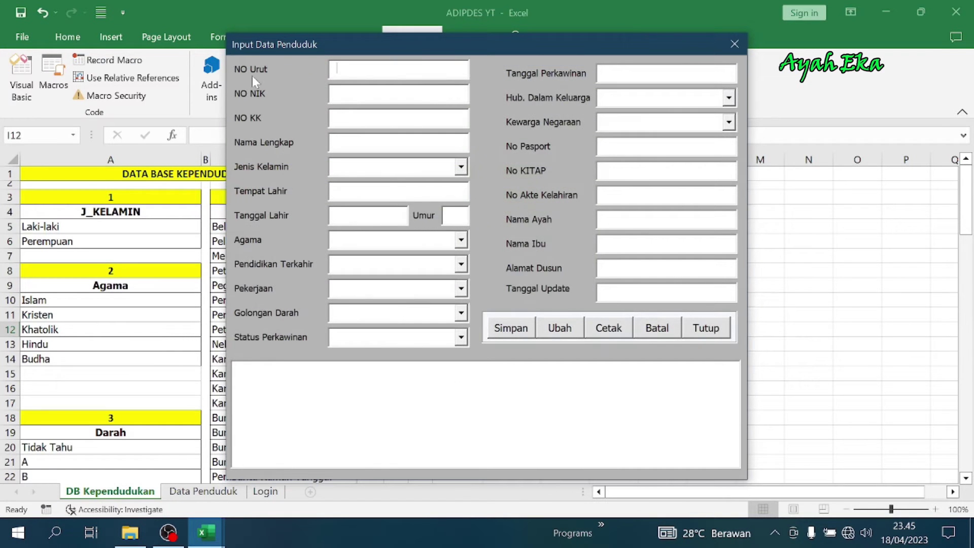
pyautogui.click(372, 168)
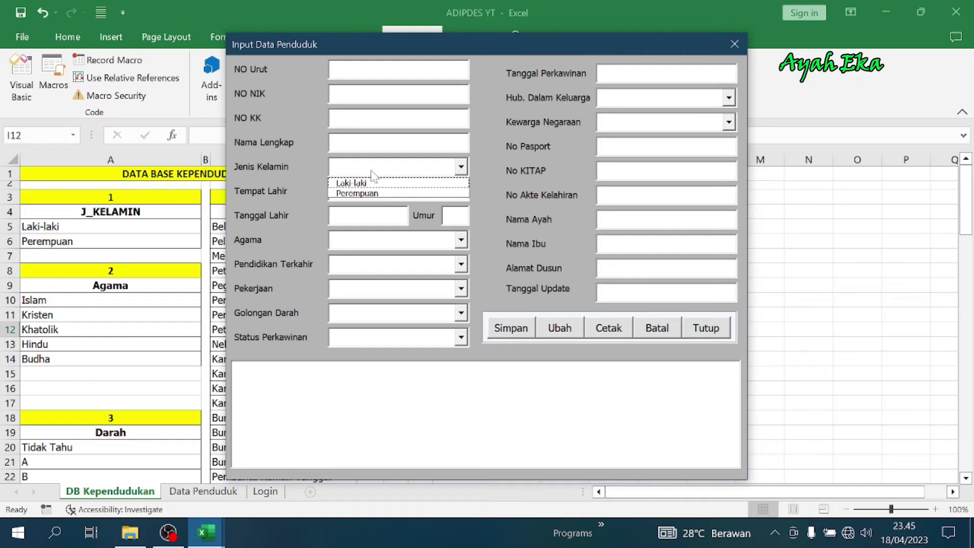
pyautogui.press('Down')
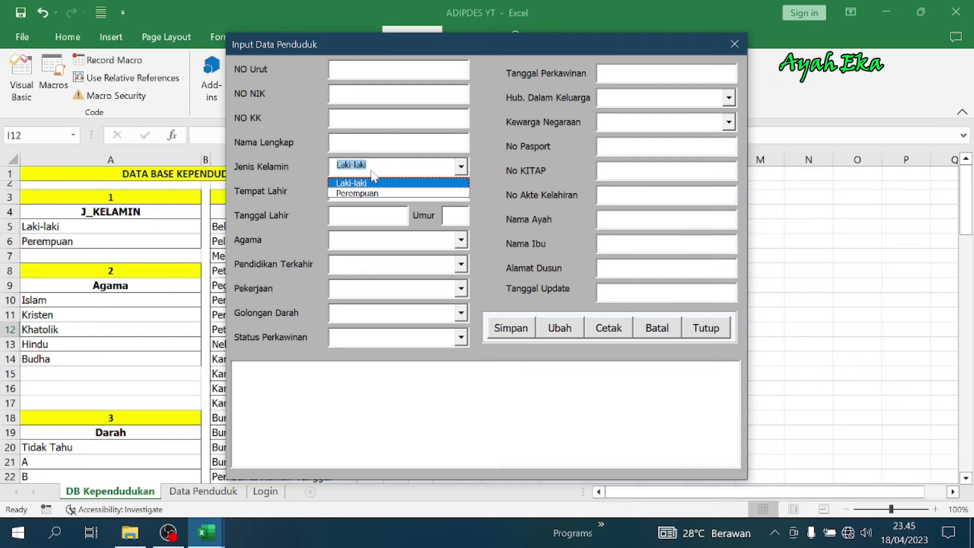
pyautogui.press('Down')
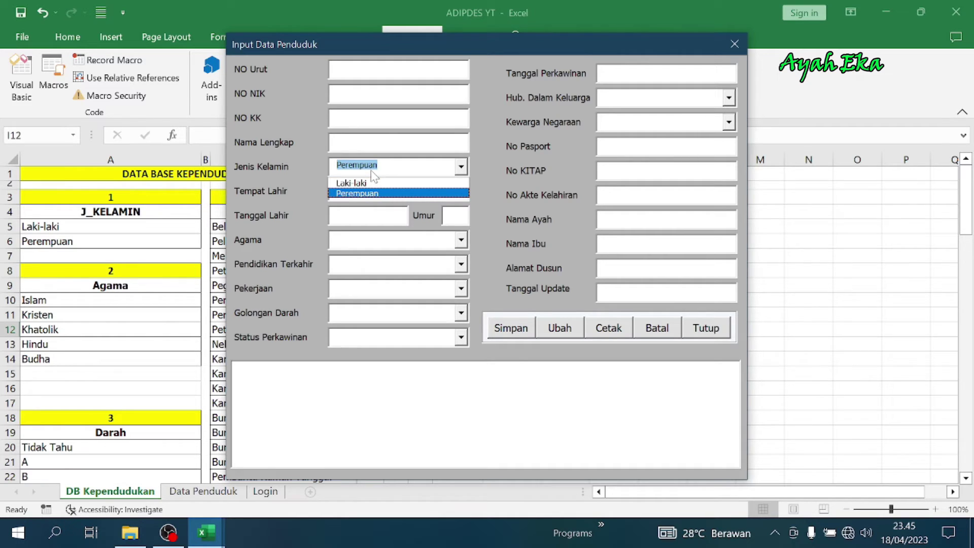
pyautogui.press('Up')
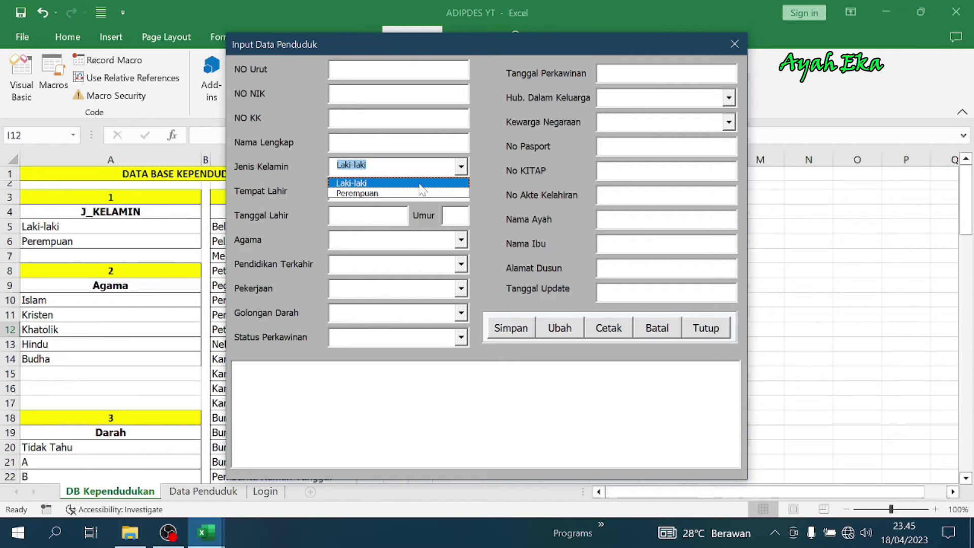
pyautogui.click(422, 225)
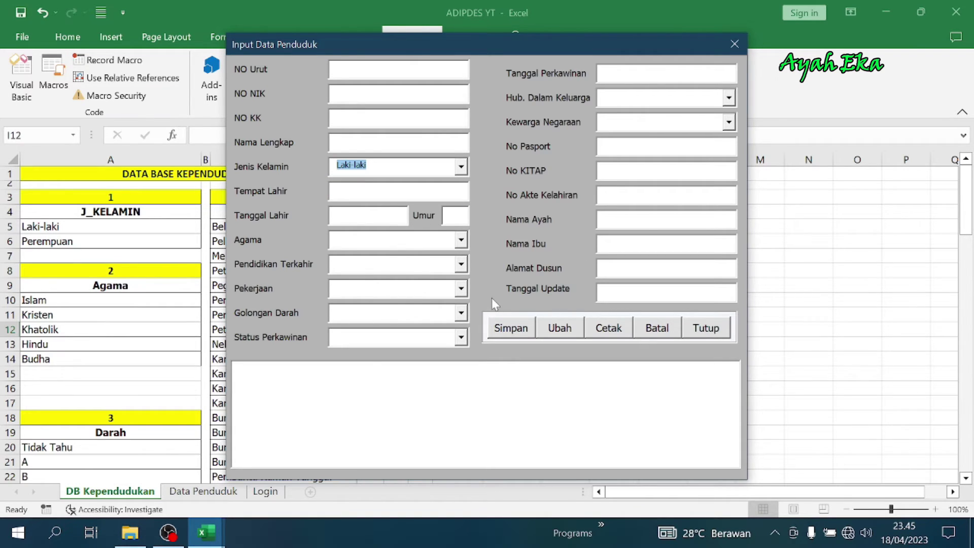
pyautogui.click(734, 45)
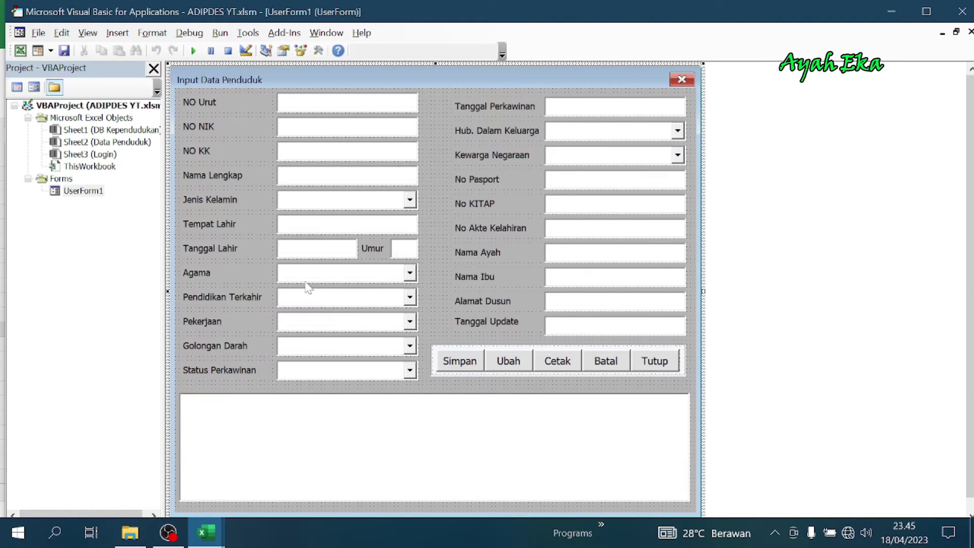
# Step: Give the Agama combo RowSource Agama and Style 2 - fmStyleDropDownList
pyautogui.click(311, 280)
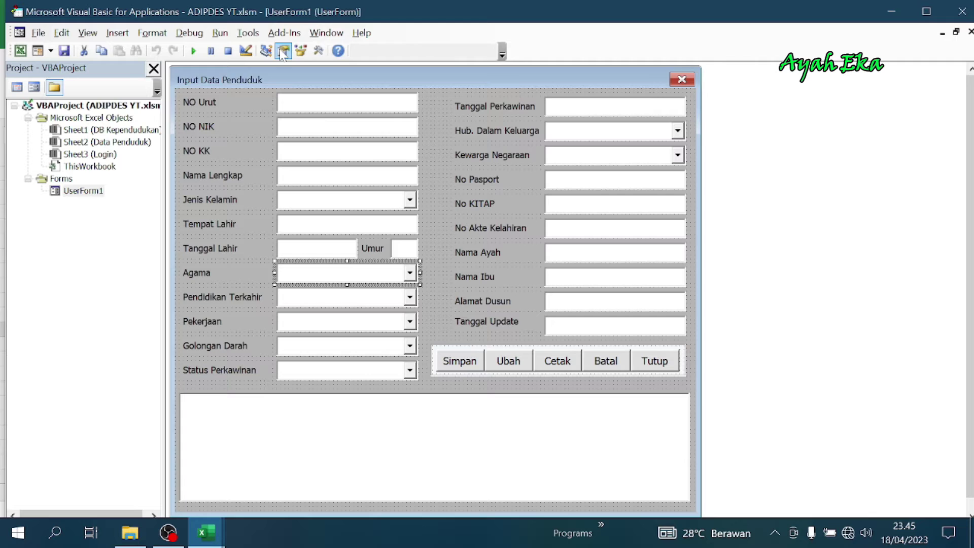
pyautogui.click(283, 50)
pyautogui.scroll(-5, 764, 452)
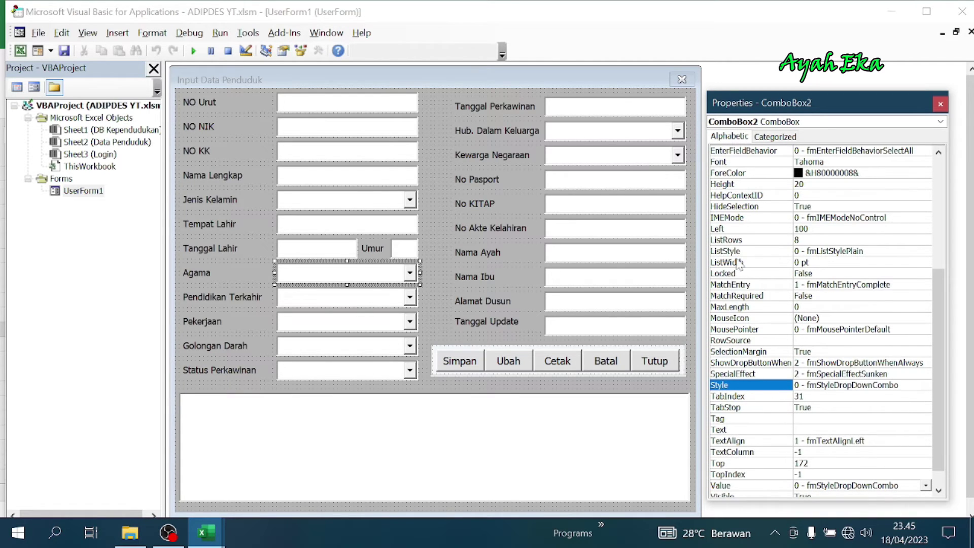
pyautogui.click(744, 341)
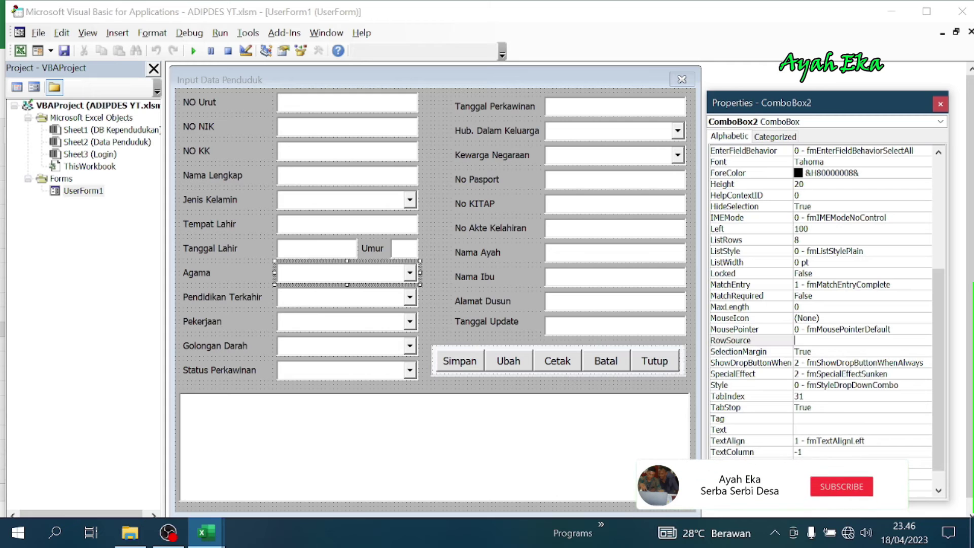
pyautogui.click(861, 340)
pyautogui.write('Aagama')
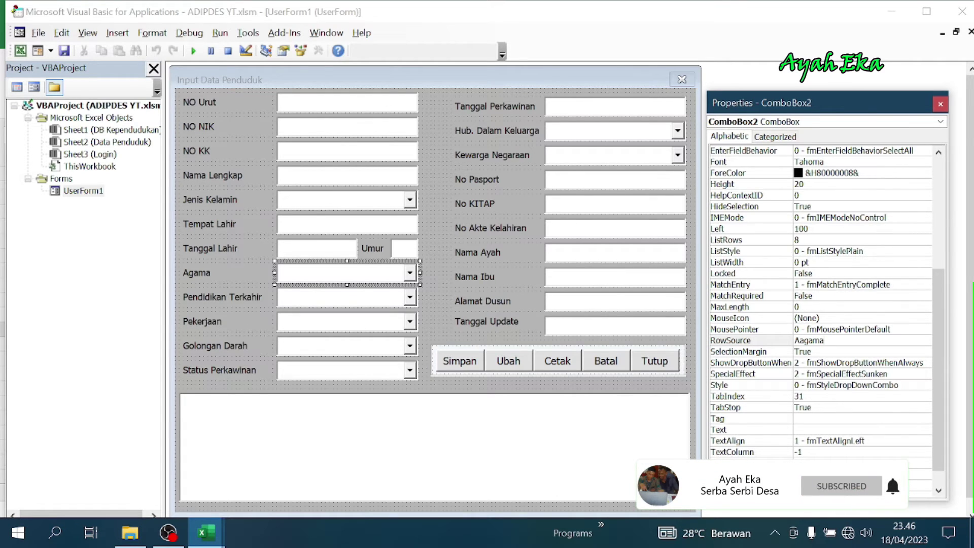
pyautogui.click(798, 340)
pyautogui.press('BackSpace')
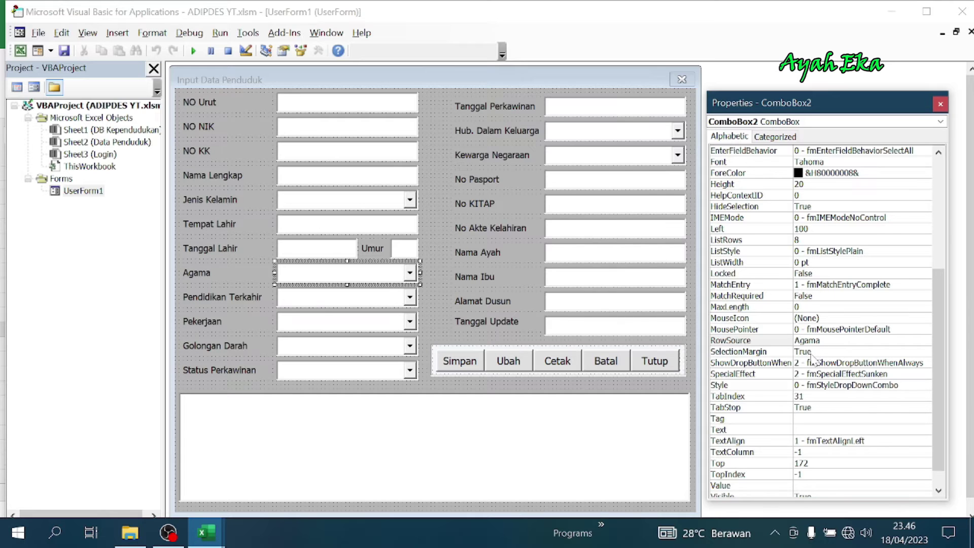
pyautogui.click(726, 386)
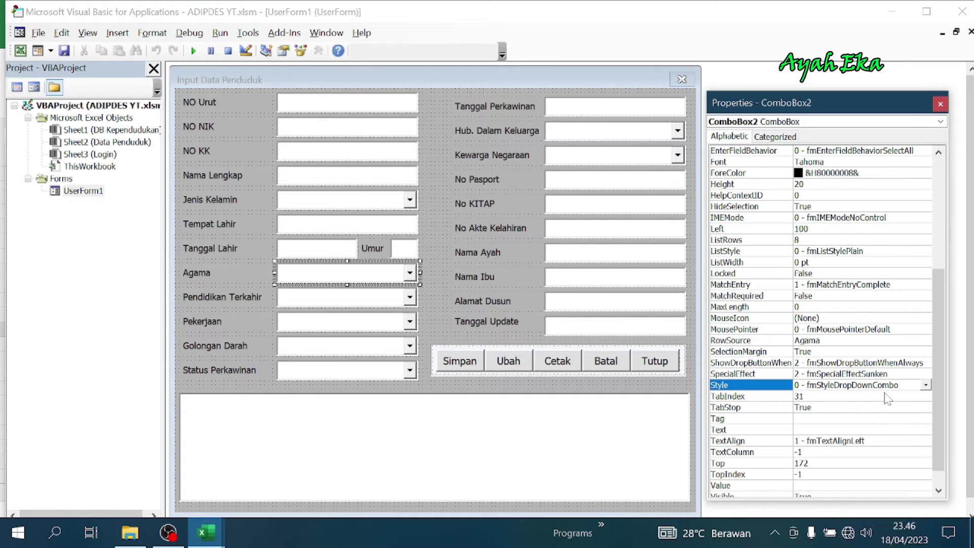
pyautogui.click(926, 386)
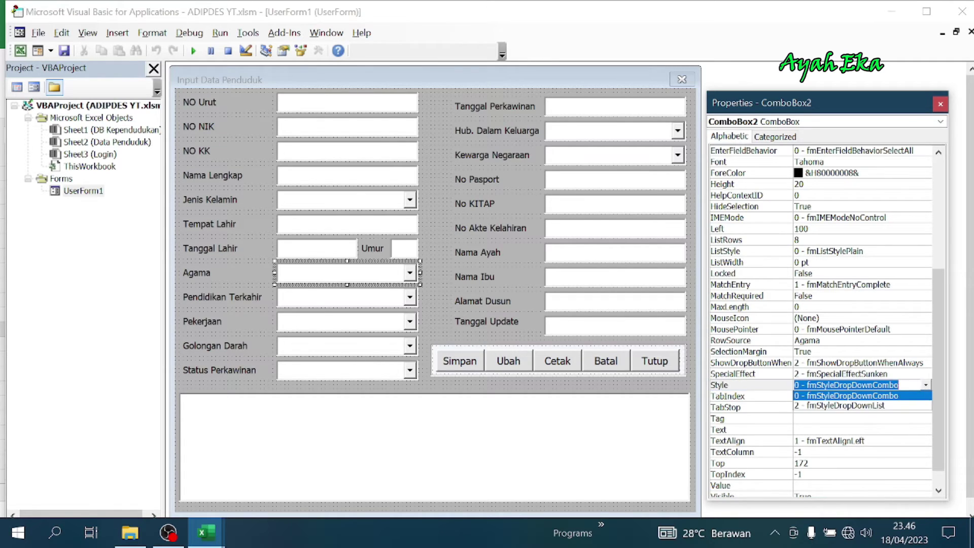
pyautogui.click(879, 406)
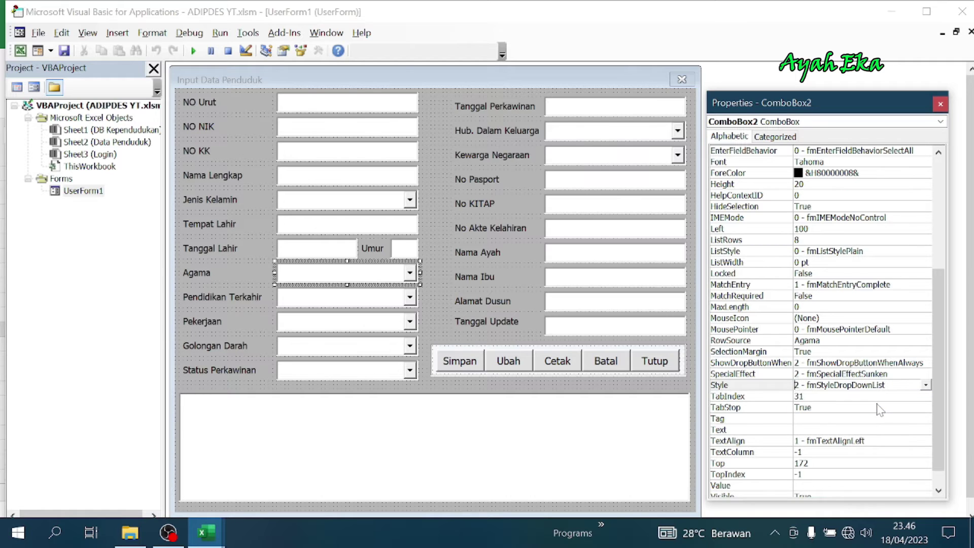
# Step: Give the Pendidikan Terkahir combo RowSource Pendidikan and Style 2 - fmStyleDropDownList
pyautogui.click(387, 301)
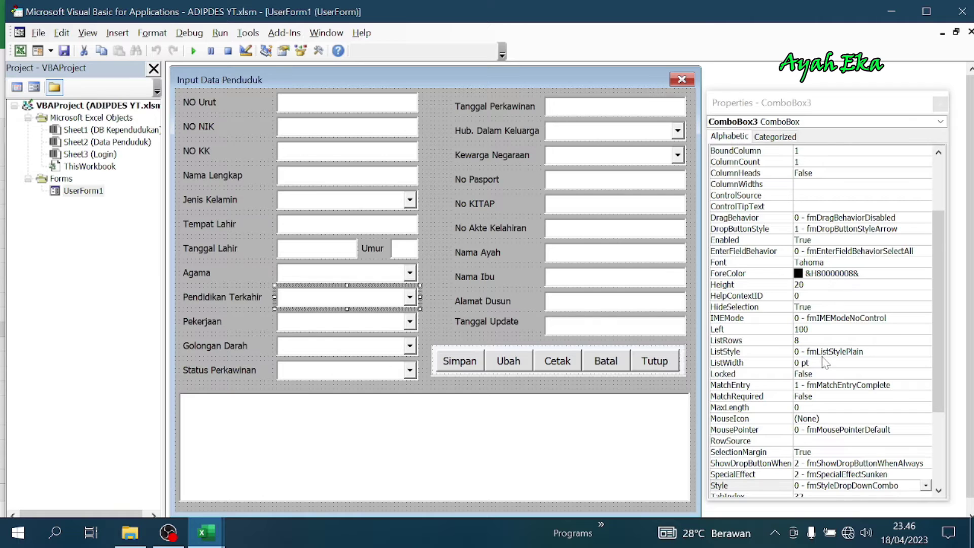
pyautogui.click(734, 341)
pyautogui.click(750, 396)
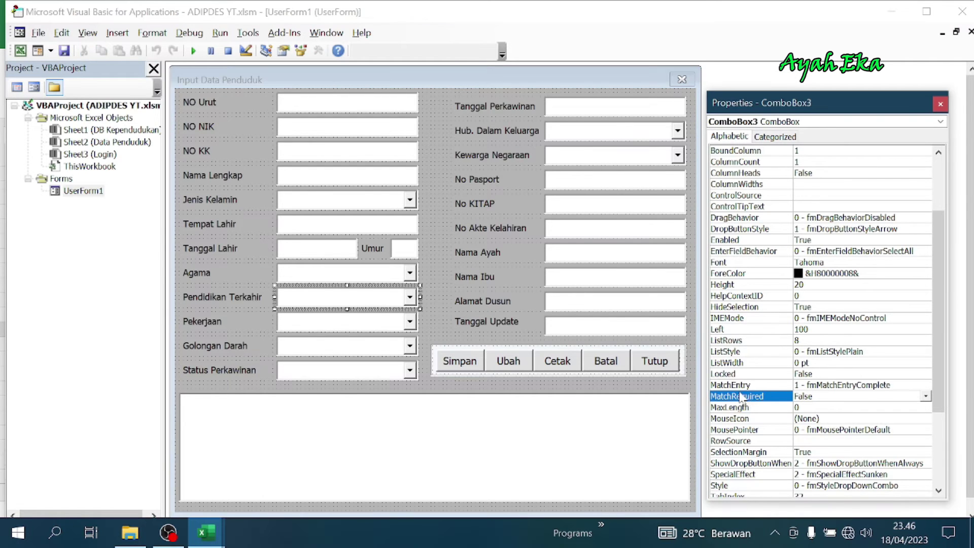
pyautogui.click(750, 441)
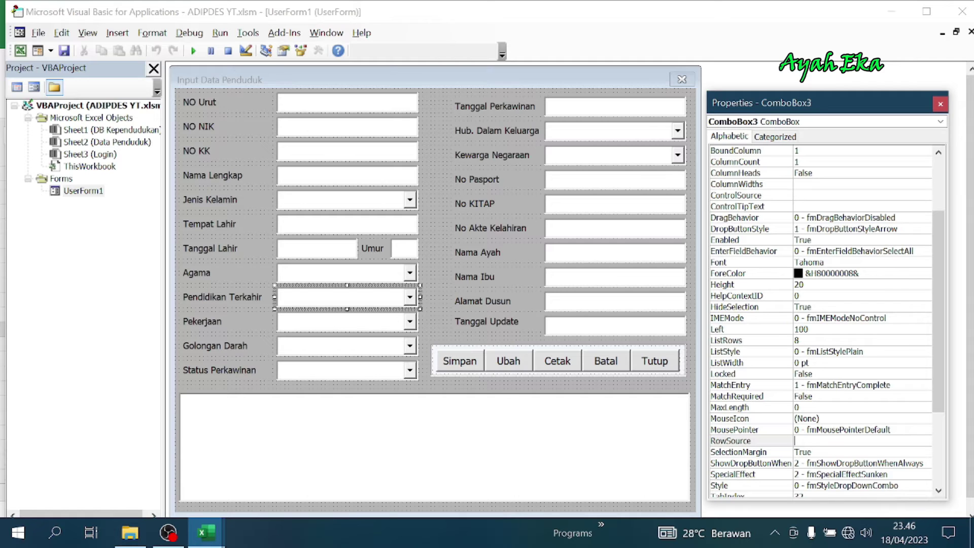
pyautogui.write('Pendidikan')
pyautogui.click(369, 325)
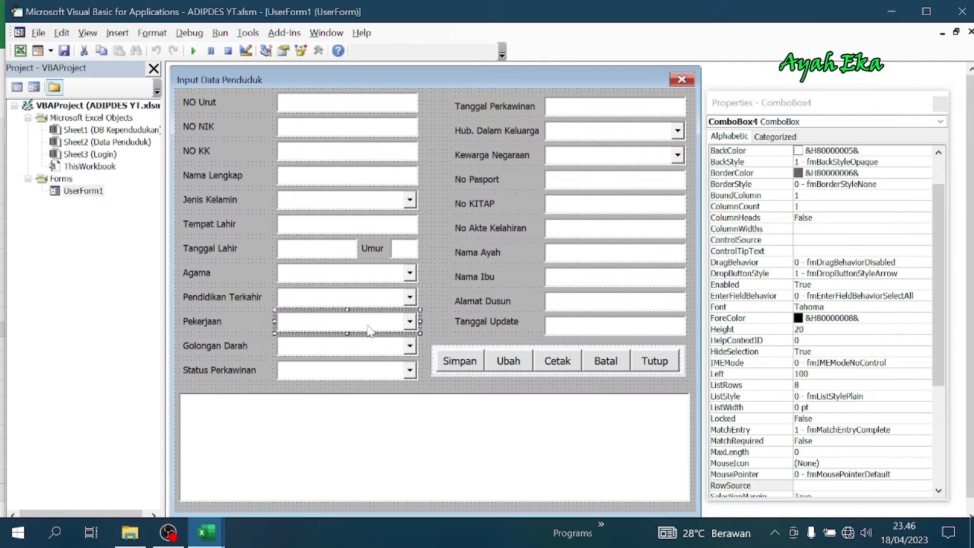
pyautogui.scroll(-2, 827, 436)
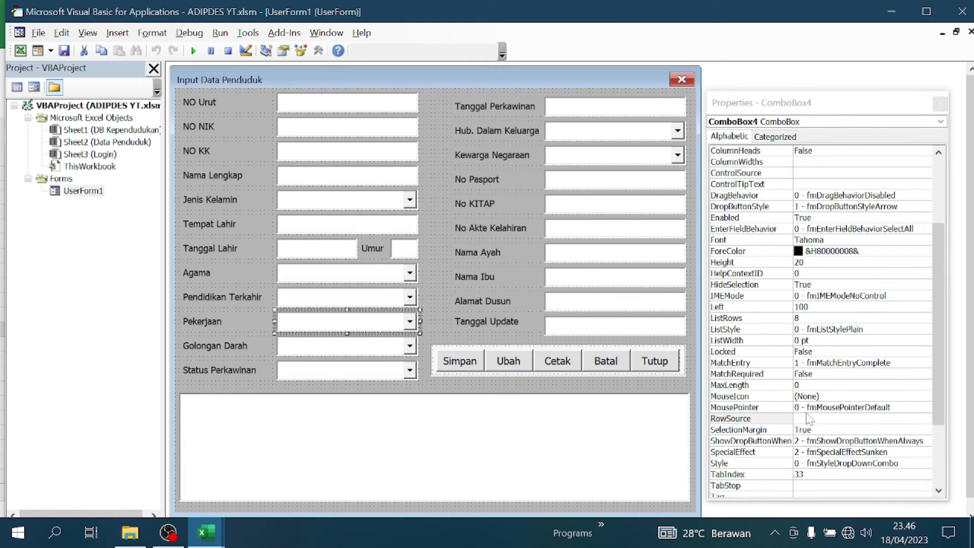
pyautogui.click(386, 305)
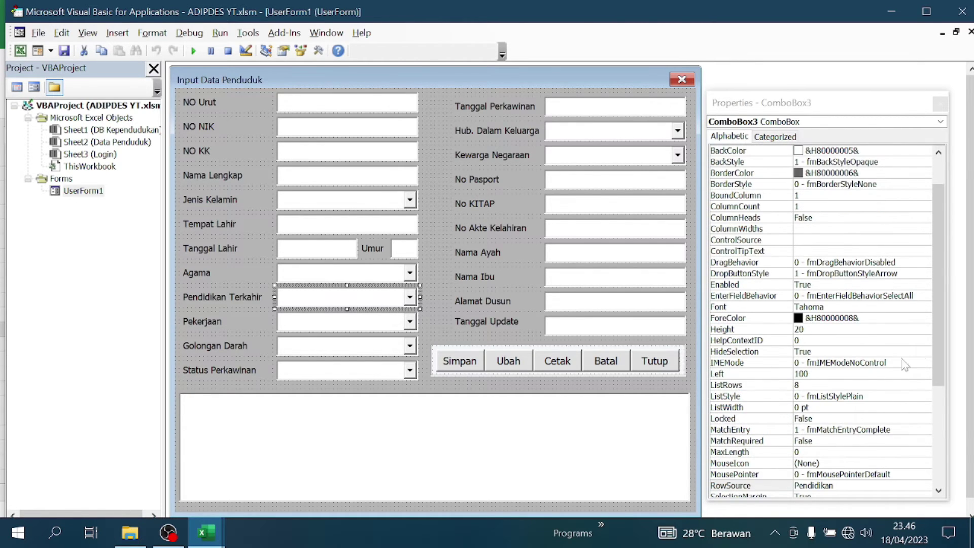
pyautogui.scroll(-2, 873, 381)
pyautogui.scroll(-1, 873, 381)
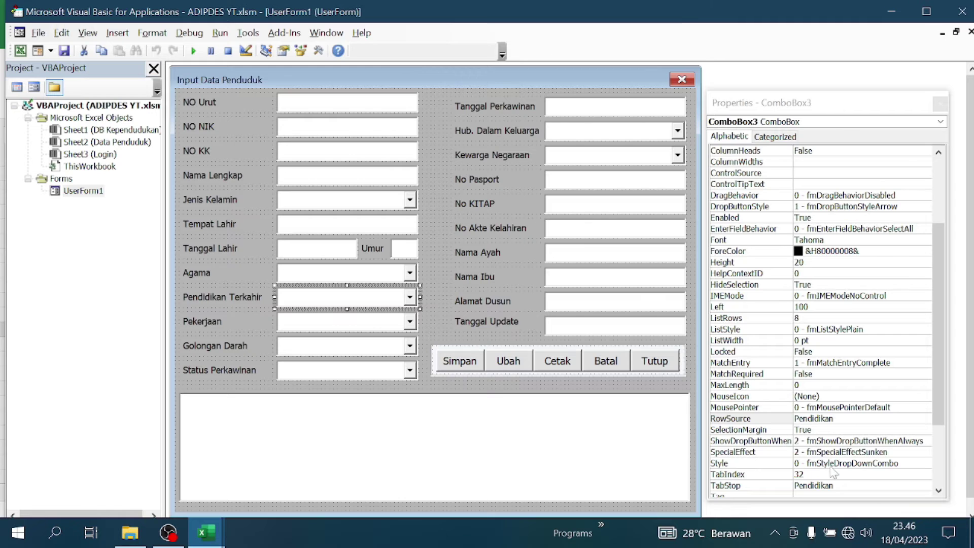
pyautogui.click(846, 463)
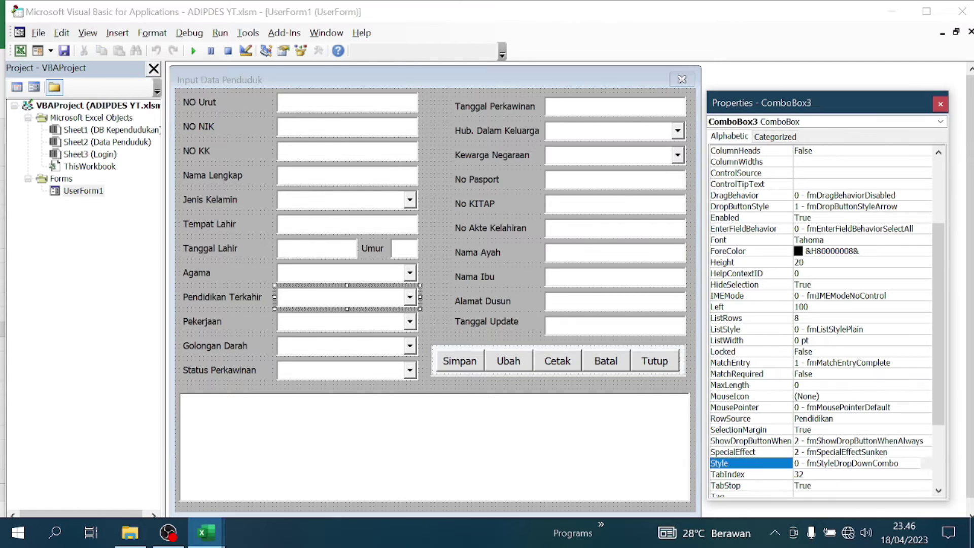
pyautogui.click(926, 463)
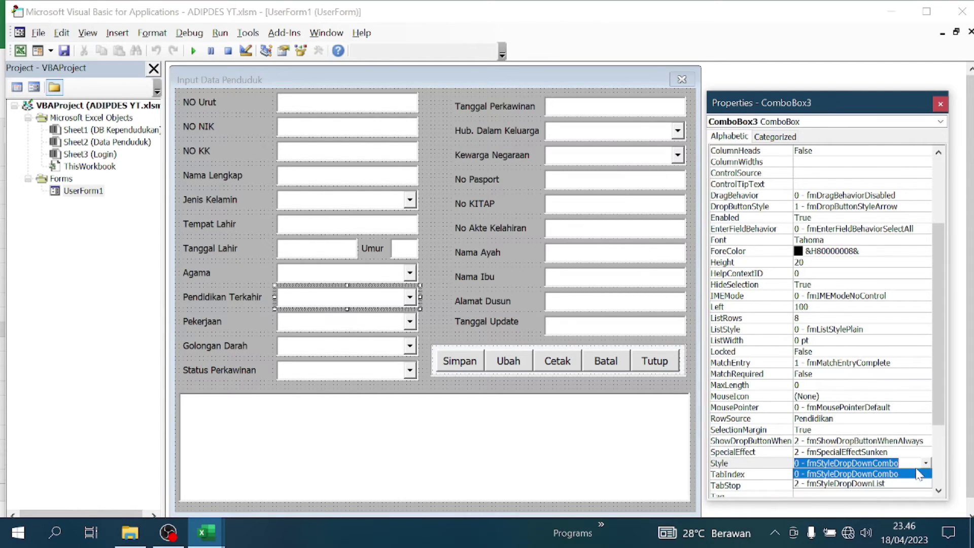
pyautogui.click(862, 483)
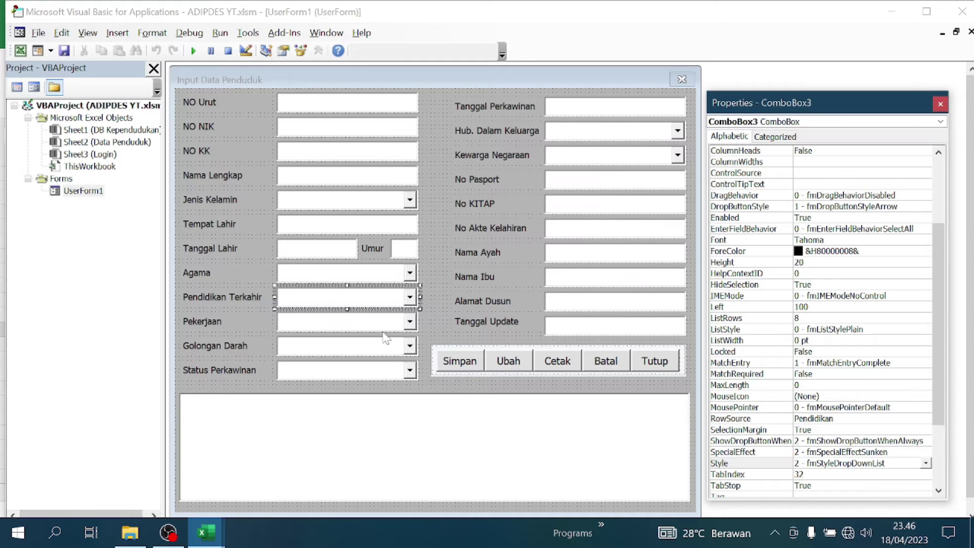
pyautogui.click(376, 327)
pyautogui.click(375, 326)
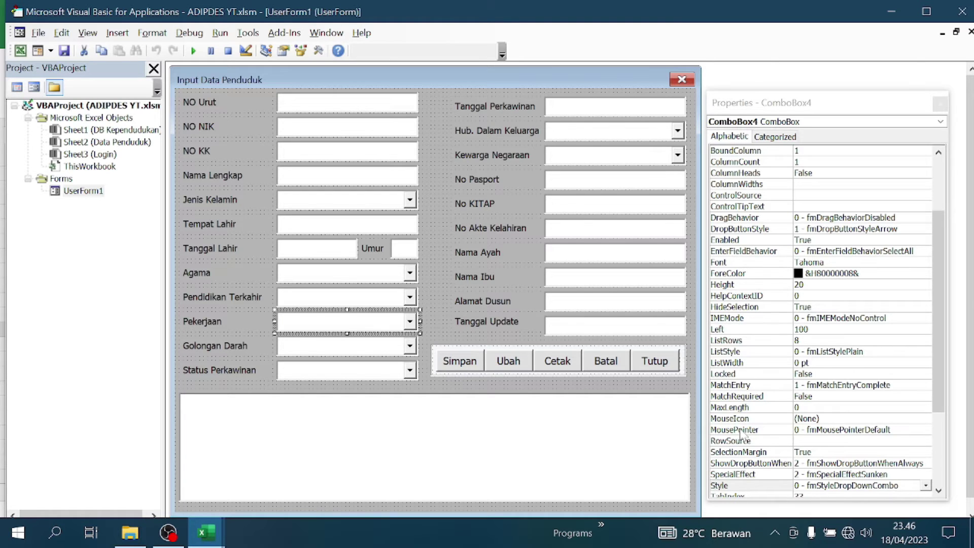
# Step: Set RowSource of the Pekerjaan, Golongan Darah and Status Perkawinan combos to Pekerjaan, Gol_darah and Perkawinan
pyautogui.click(807, 441)
pyautogui.write('Pekerjaan')
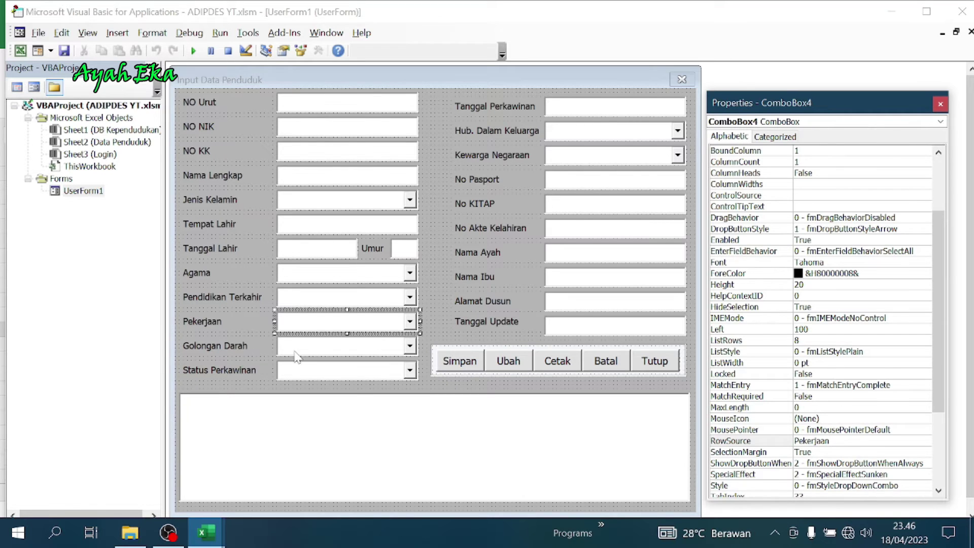
pyautogui.click(303, 348)
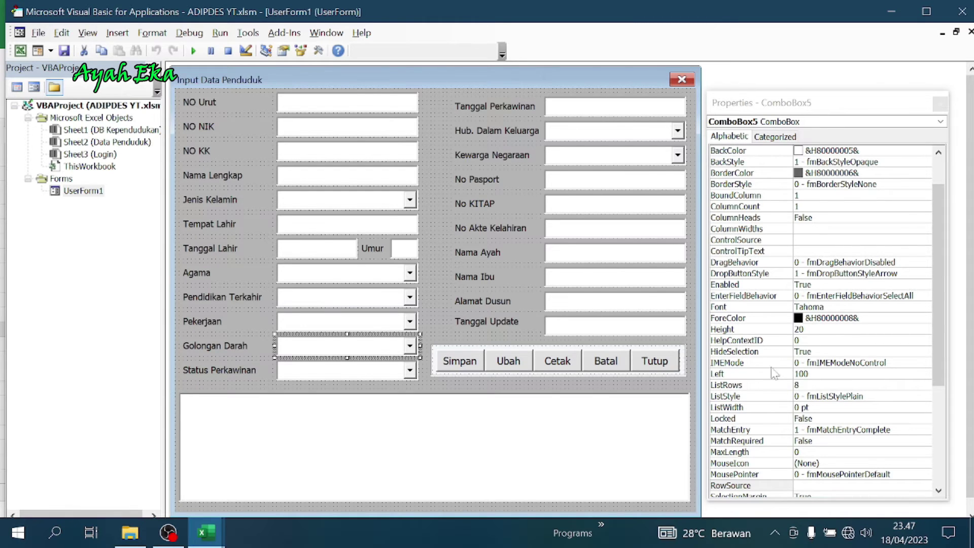
pyautogui.scroll(-3, 737, 355)
pyautogui.scroll(-1, 735, 341)
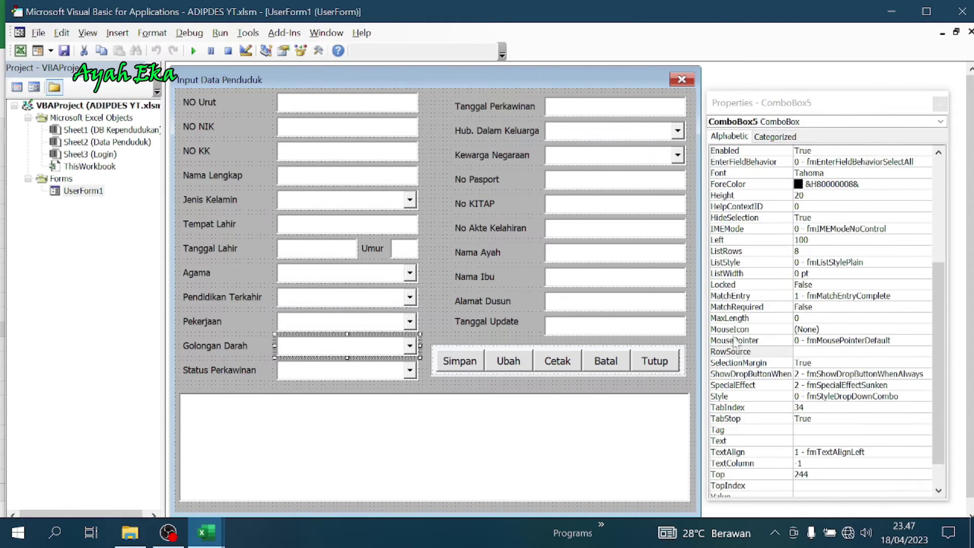
pyautogui.click(749, 351)
pyautogui.write('Gol_darah')
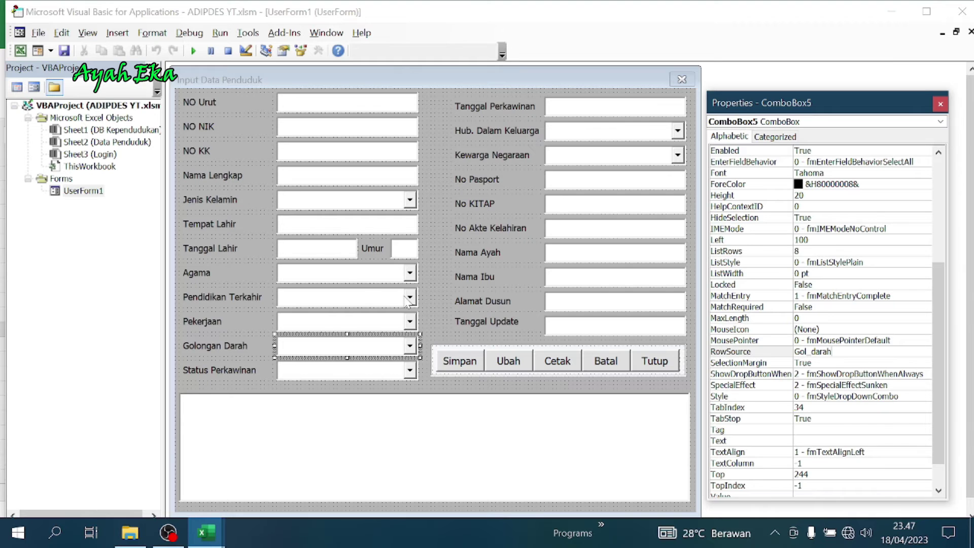
pyautogui.click(325, 375)
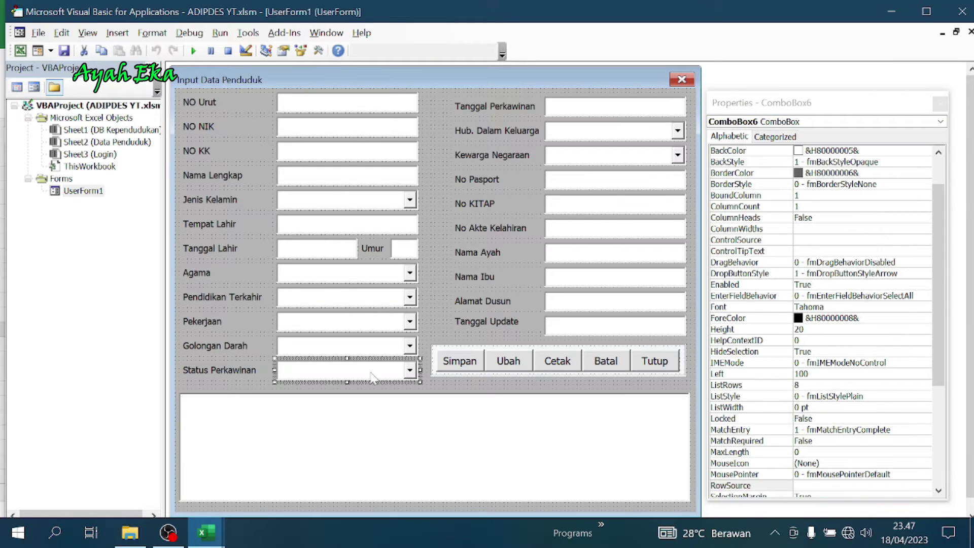
pyautogui.scroll(-2, 797, 393)
pyautogui.scroll(-2, 797, 393)
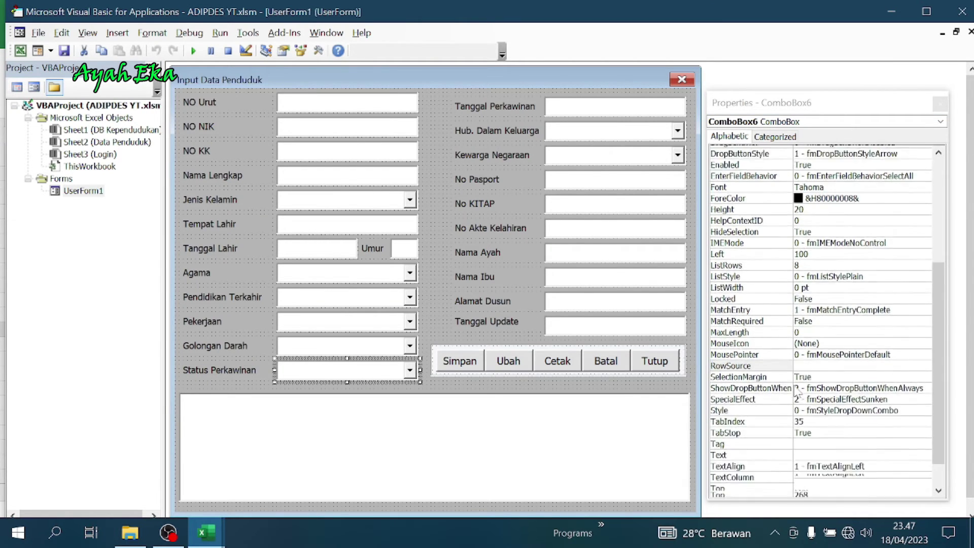
pyautogui.click(829, 352)
pyautogui.write('Perkawinan')
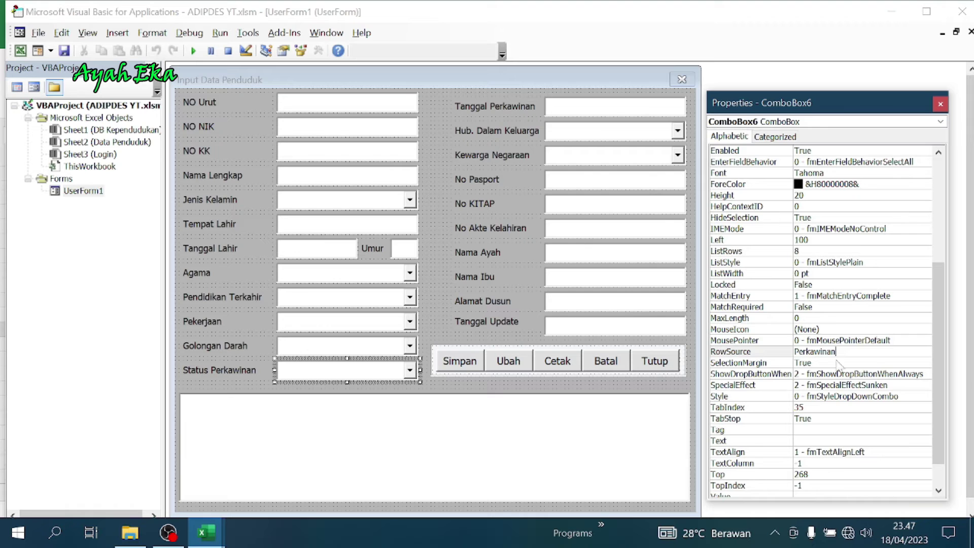
pyautogui.click(435, 290)
# Step: Select the five left combos from Agama down to Status Perkawinan
pyautogui.moveTo(426, 288); pyautogui.dragTo(390, 376)
pyautogui.scroll(-2, 831, 333)
pyautogui.scroll(-3, 832, 334)
pyautogui.scroll(-3, 892, 348)
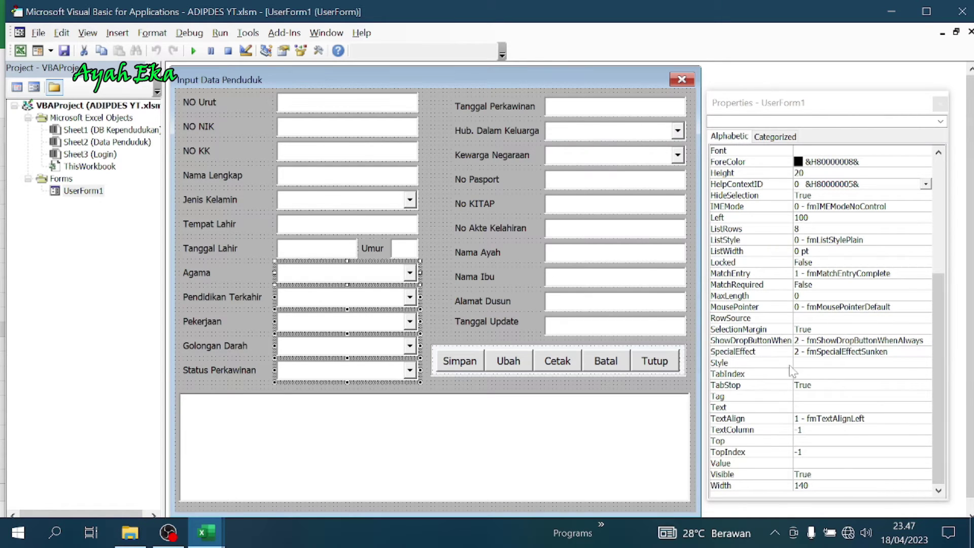
# Step: Set Style 2 - fmStyleDropDownList on the five selected left combos
pyautogui.click(792, 363)
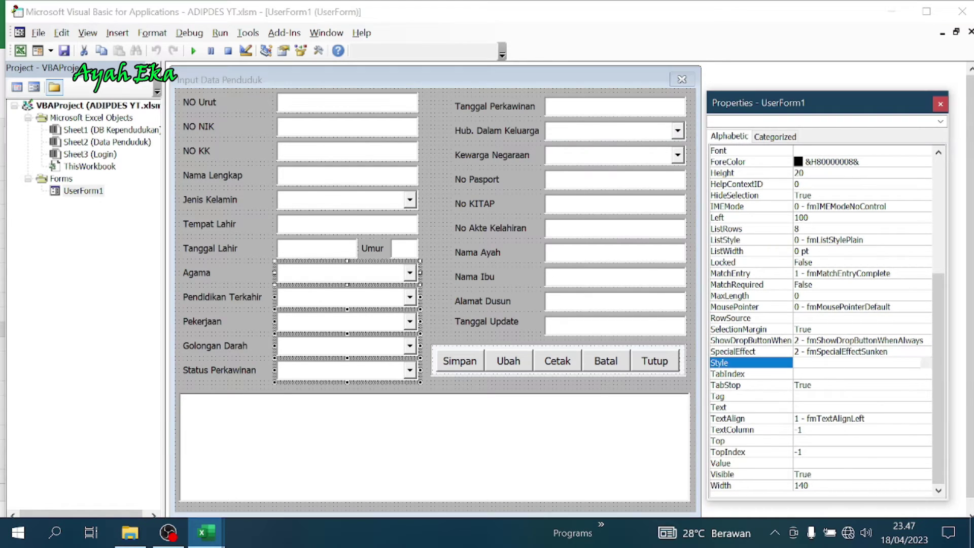
pyautogui.click(928, 364)
pyautogui.click(864, 389)
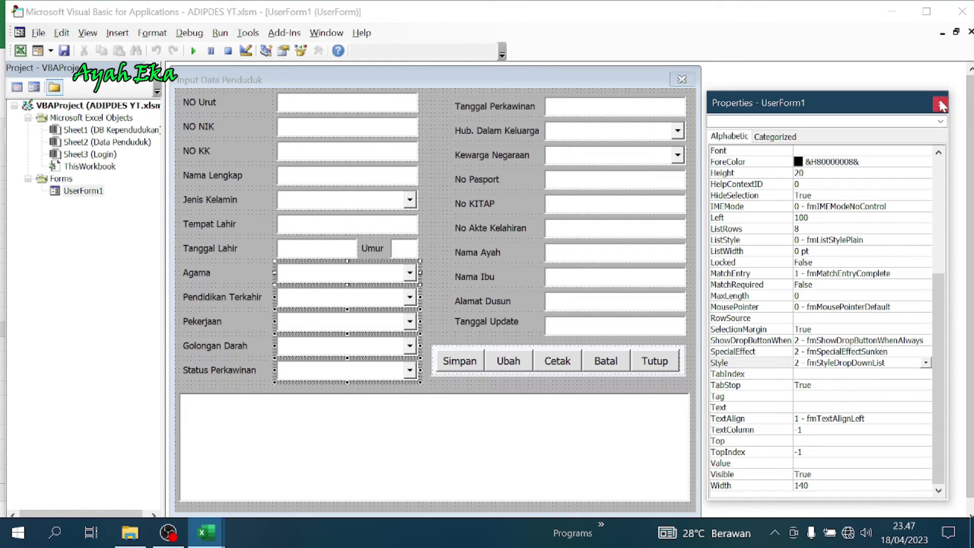
pyautogui.click(695, 133)
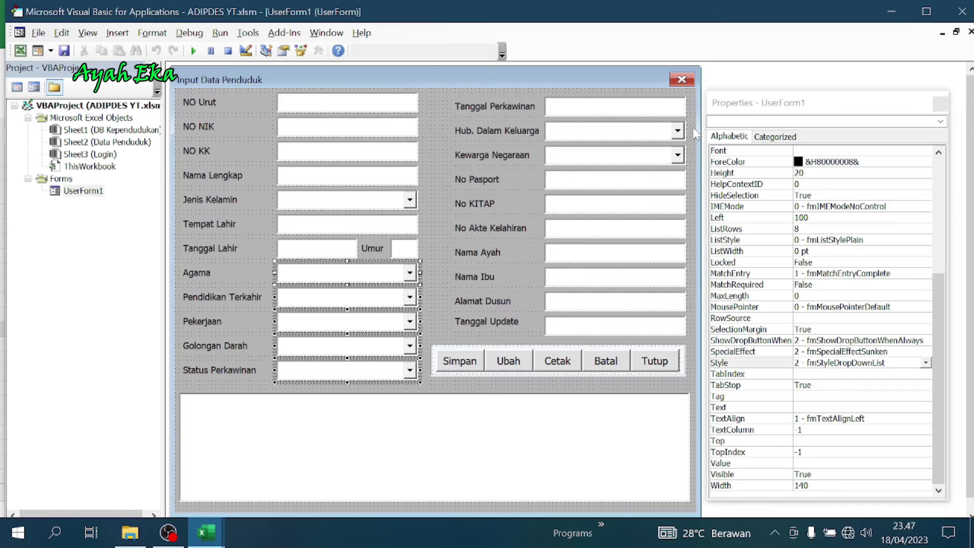
pyautogui.click(695, 133)
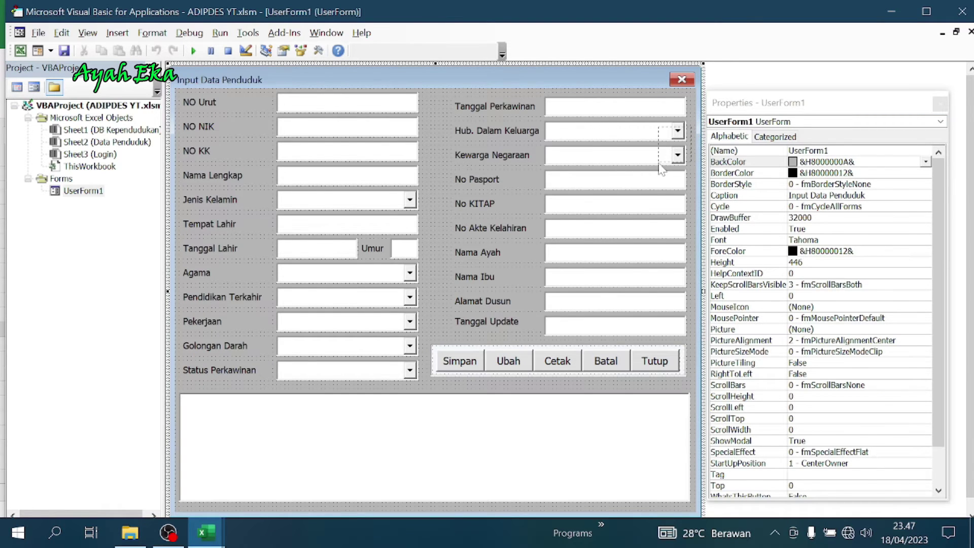
# Step: Set Style 2 - fmStyleDropDownList on the Hub. Dalam Keluarga and Kewarga Negaraan combos
pyautogui.moveTo(666, 159); pyautogui.dragTo(664, 166)
pyautogui.scroll(-3, 867, 388)
pyautogui.scroll(-3, 868, 388)
pyautogui.scroll(-2, 776, 417)
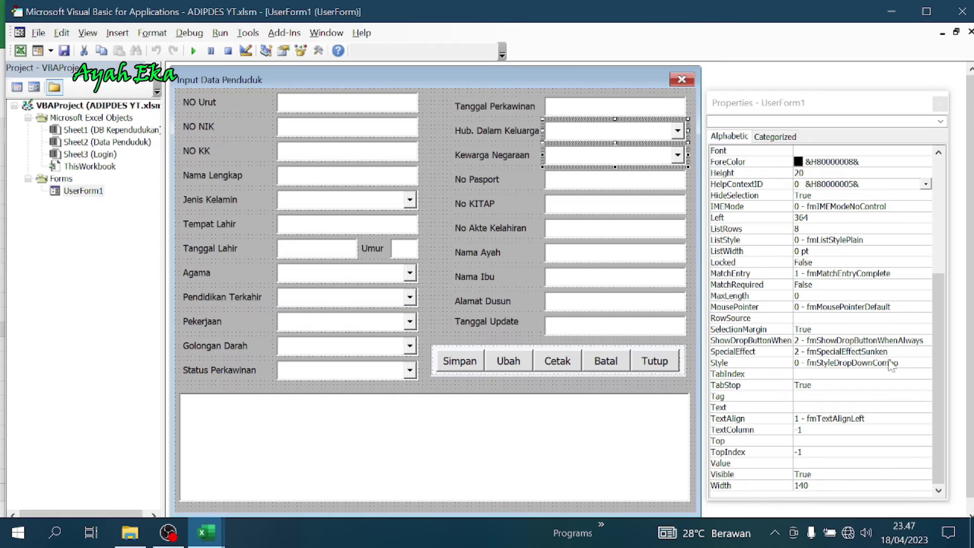
pyautogui.click(892, 363)
pyautogui.click(925, 363)
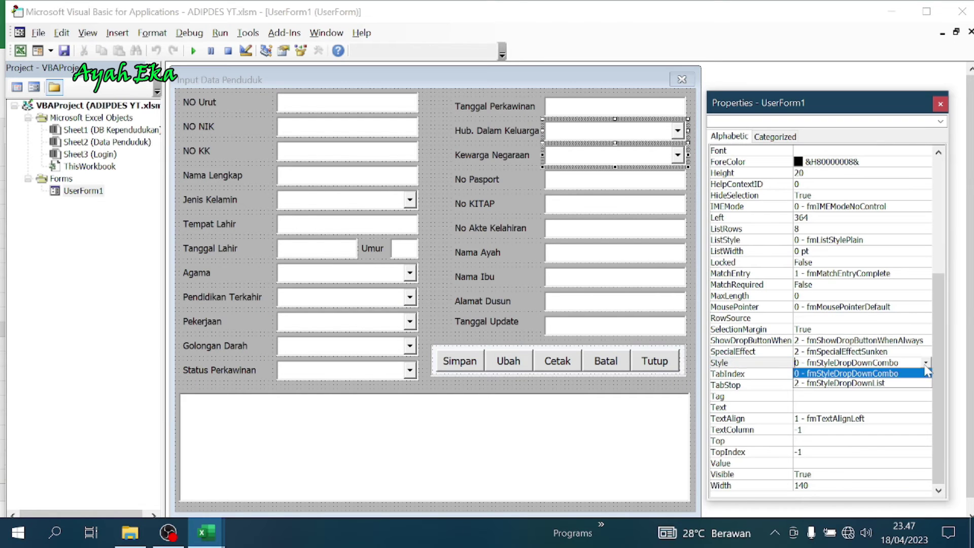
pyautogui.click(877, 383)
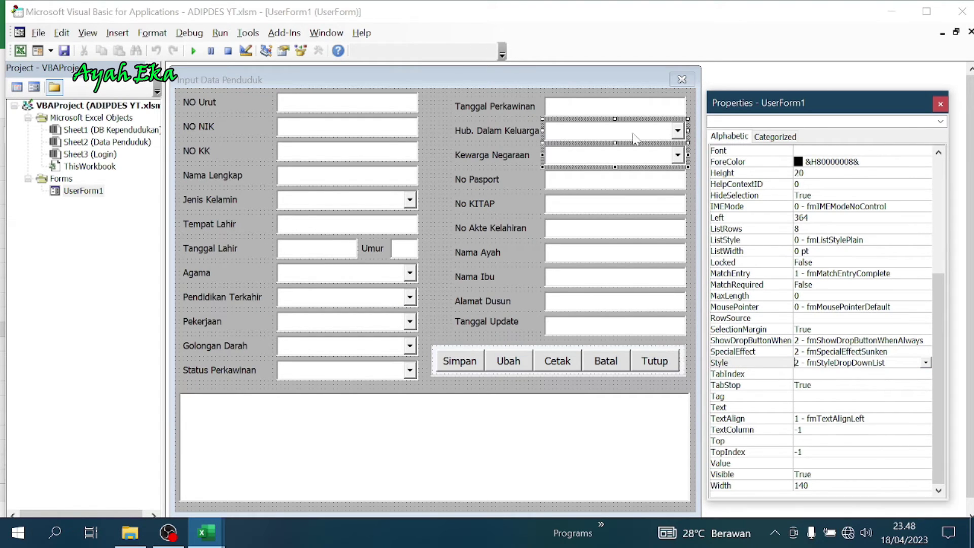
pyautogui.click(641, 141)
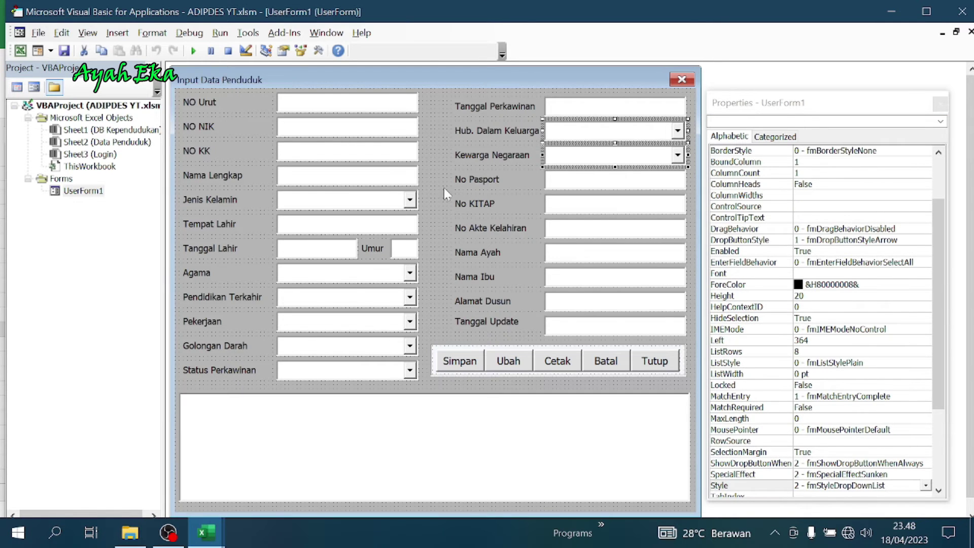
pyautogui.click(604, 132)
pyautogui.scroll(-2, 822, 236)
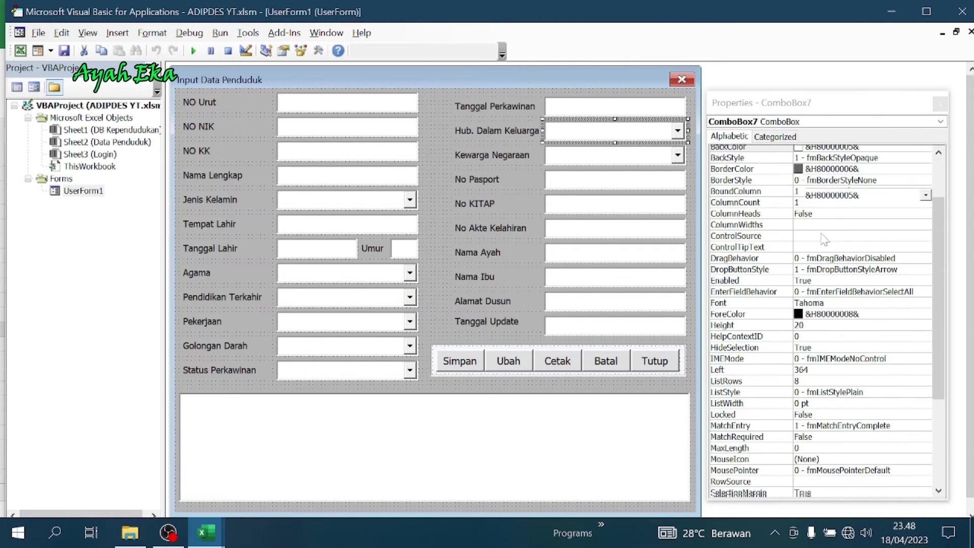
pyautogui.scroll(-3, 823, 237)
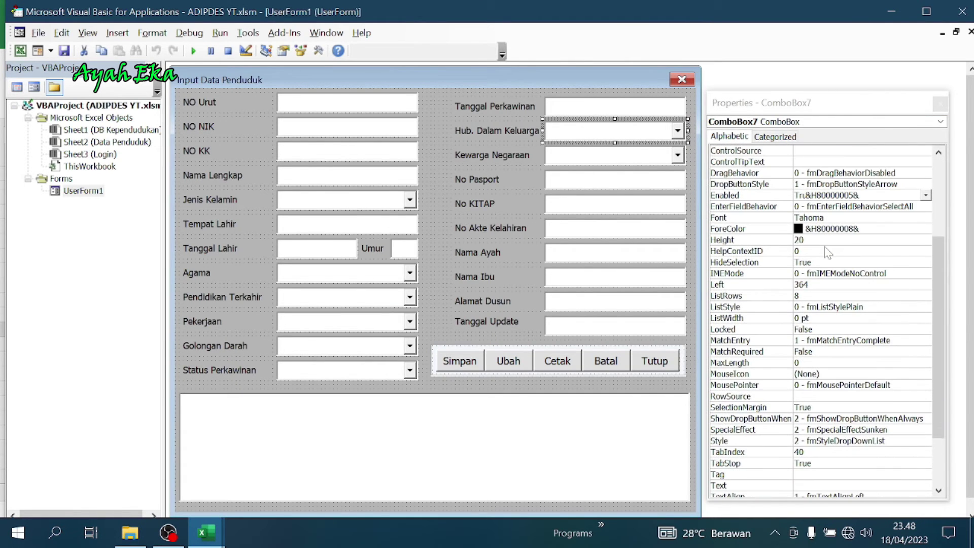
# Step: Set the Hub. Dalam Keluarga combo's RowSource to SHDK and return to the Excel workbook
pyautogui.click(798, 396)
pyautogui.click(796, 396)
pyautogui.write('SHDK')
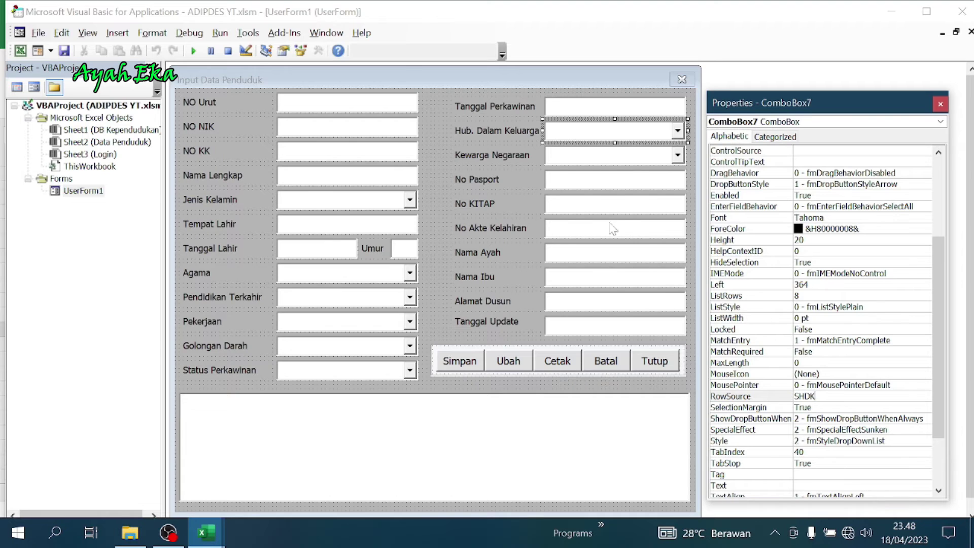
pyautogui.click(621, 154)
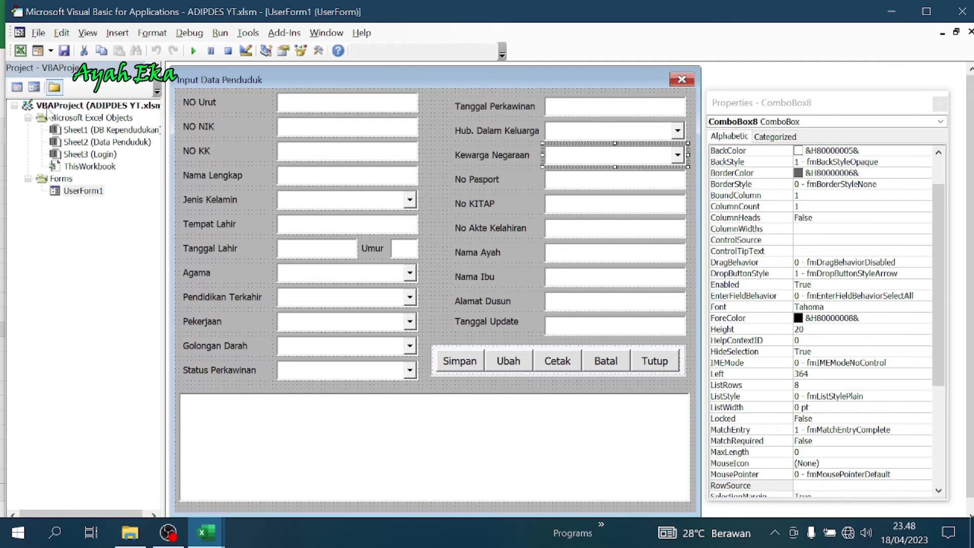
pyautogui.click(20, 50)
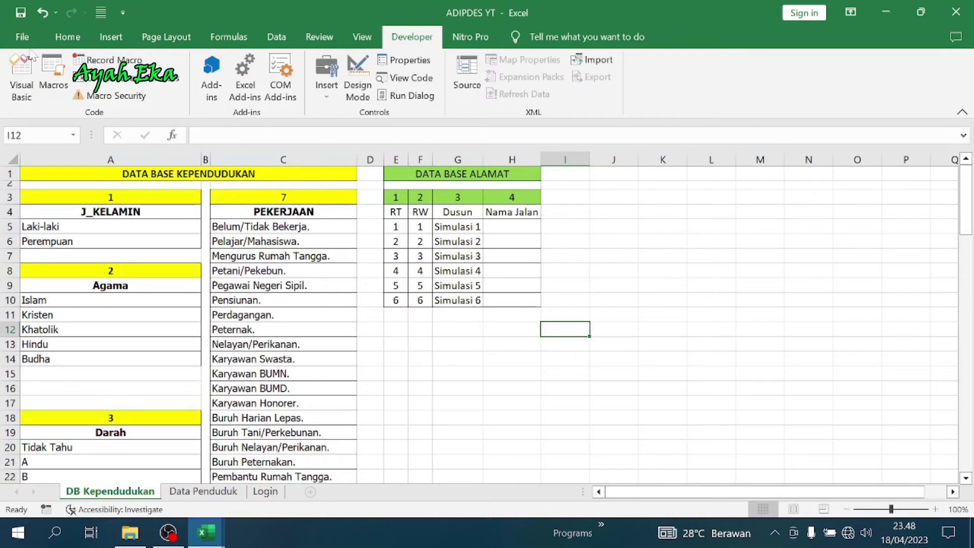
# Step: Review the workbook's defined names in Name Manager, then close it
pyautogui.click(276, 38)
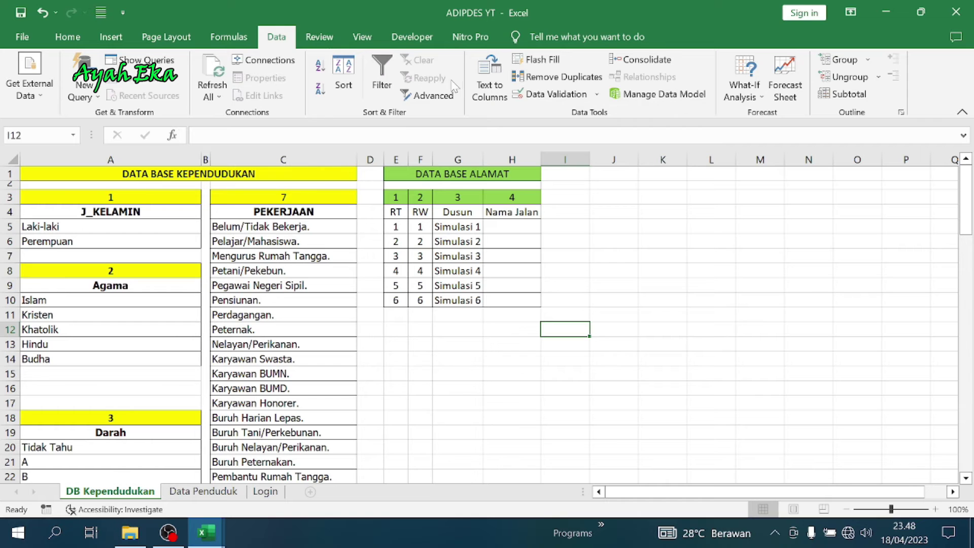
pyautogui.click(229, 37)
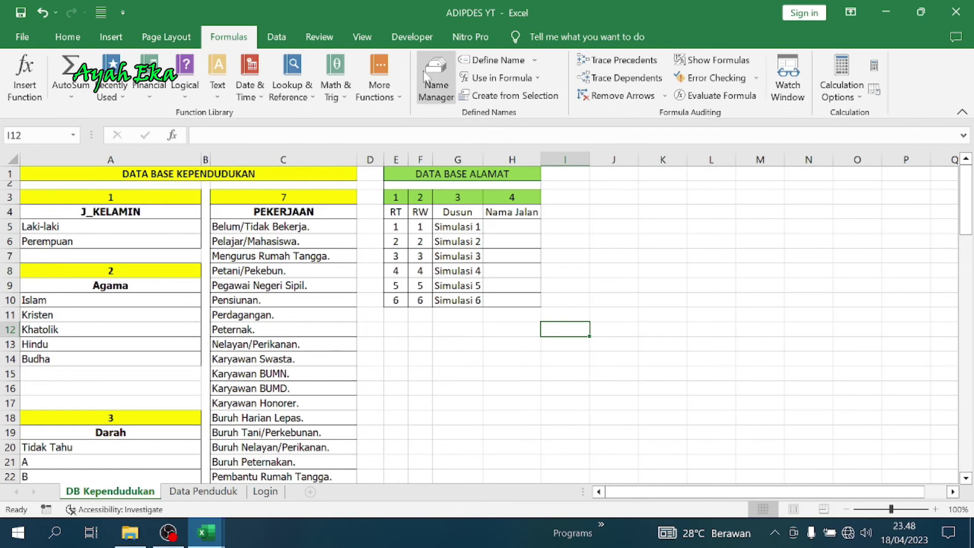
pyautogui.click(430, 84)
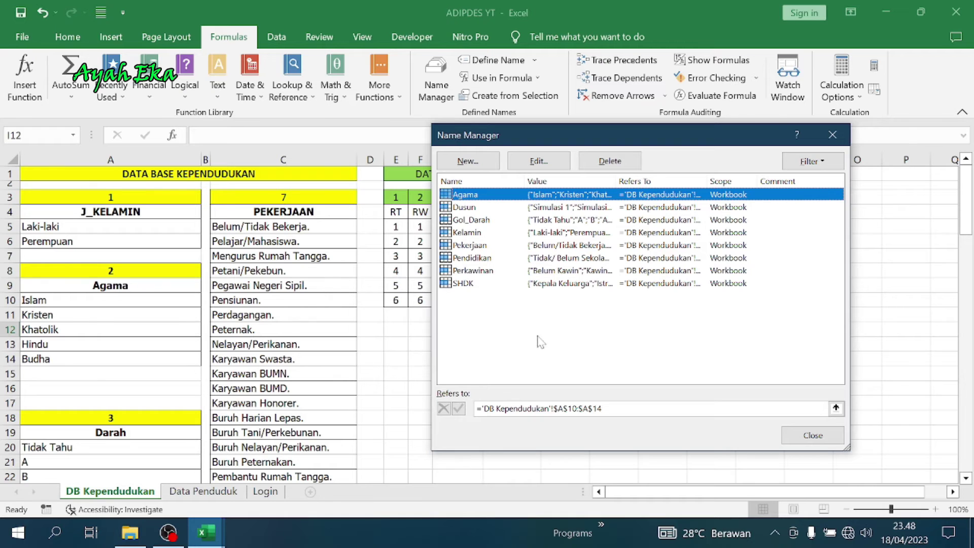
pyautogui.click(812, 435)
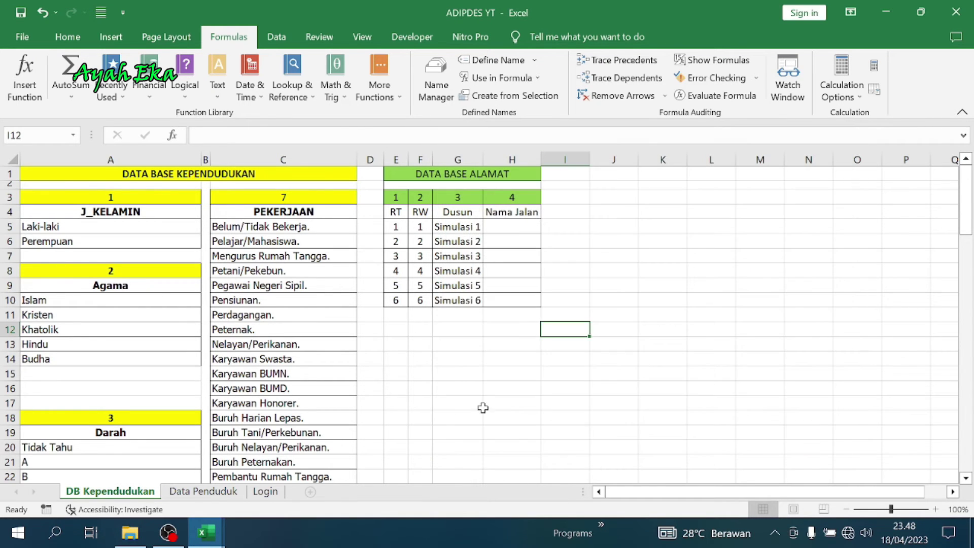
# Step: Scroll the DB Kependudukan sheet down to the education list ending at row 62
pyautogui.scroll(-1, 159, 298)
pyautogui.scroll(-4, 159, 298)
pyautogui.scroll(-3, 159, 298)
pyautogui.scroll(-1, 159, 298)
pyautogui.scroll(-2, 159, 298)
pyautogui.scroll(-4, 158, 297)
pyautogui.scroll(-2, 158, 298)
pyautogui.scroll(-1, 159, 298)
pyautogui.scroll(-2, 158, 298)
pyautogui.scroll(6, 373, 276)
pyautogui.scroll(5, 374, 276)
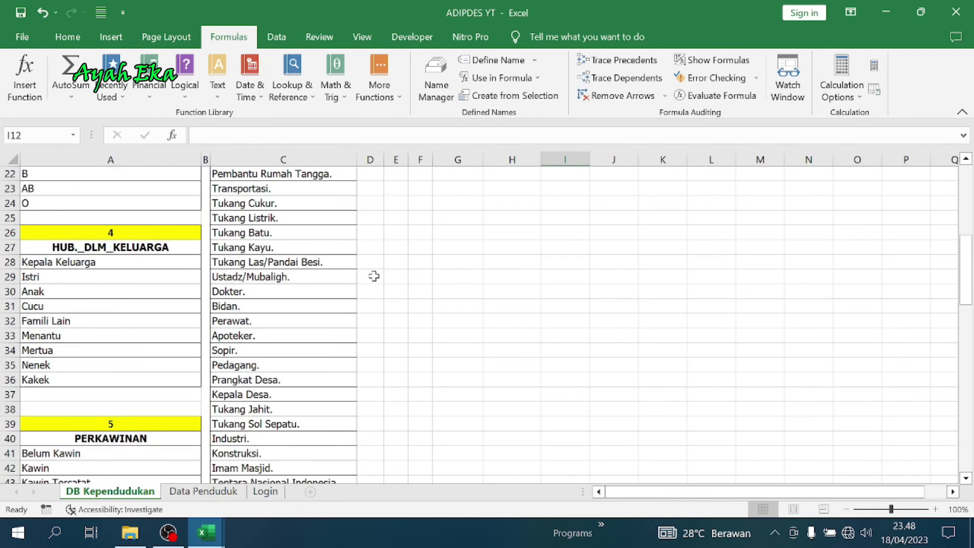
pyautogui.scroll(5, 374, 276)
pyautogui.scroll(2, 374, 276)
pyautogui.scroll(-4, 298, 280)
pyautogui.scroll(-4, 298, 280)
pyautogui.scroll(-5, 298, 280)
pyautogui.scroll(-5, 297, 280)
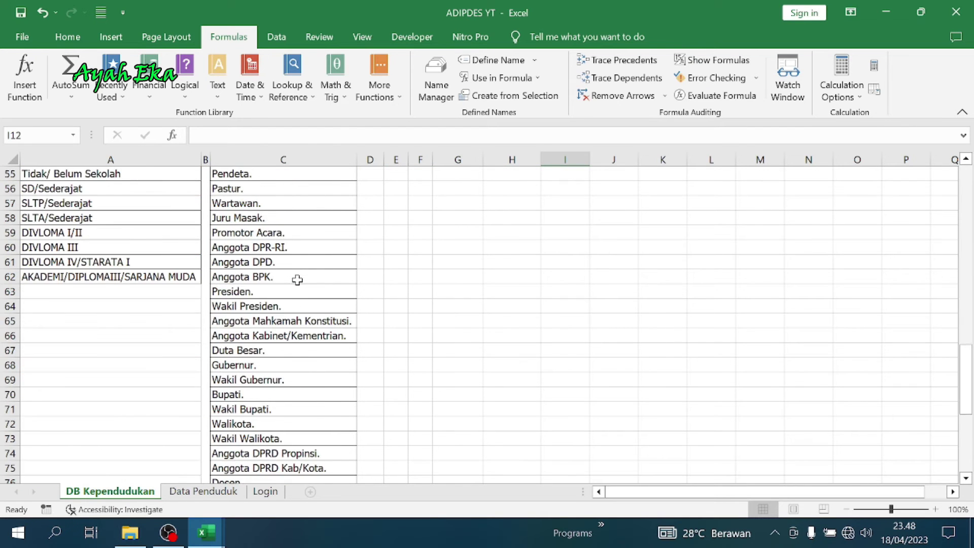
pyautogui.scroll(-3, 297, 280)
pyautogui.scroll(2, 127, 283)
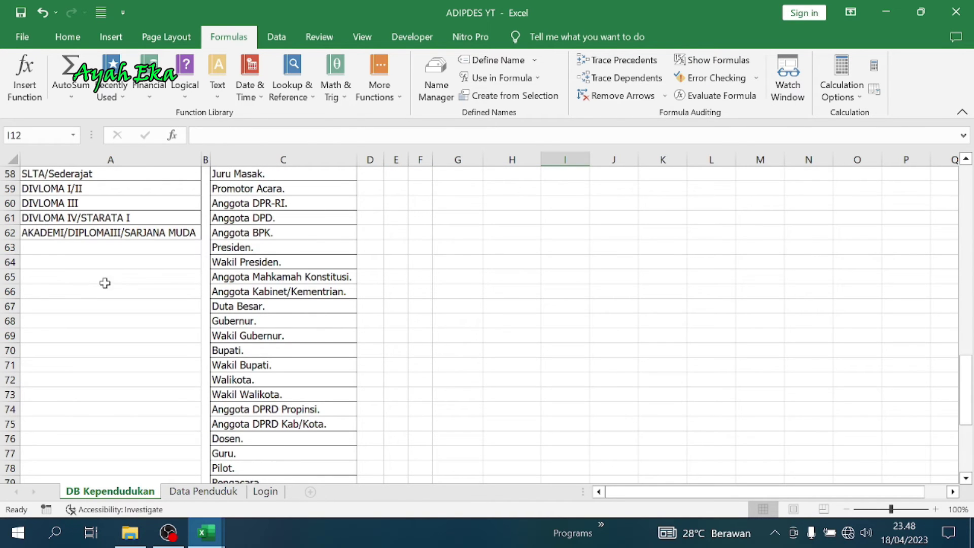
# Step: Enter 'Warga negara' in A64, with WNI in A65 and WNA in A66
pyautogui.click(40, 261)
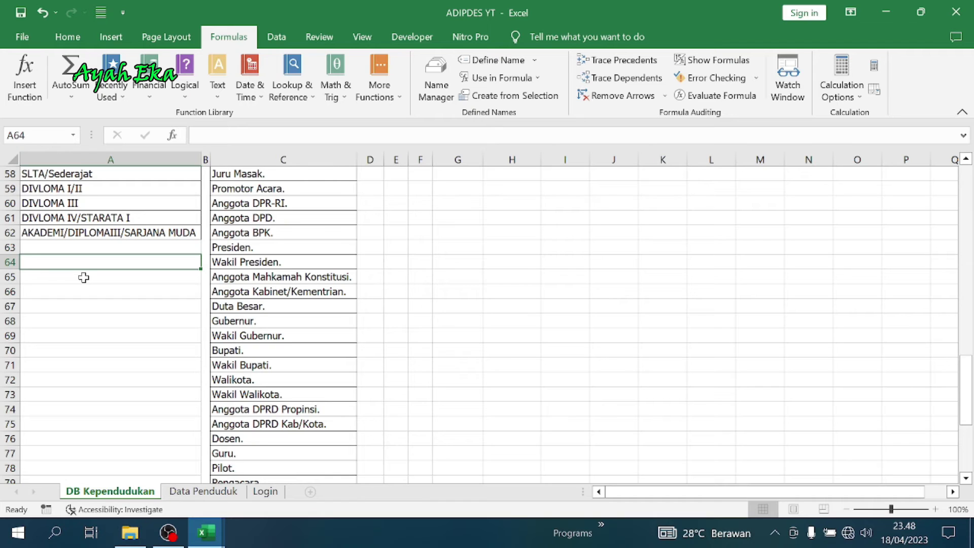
pyautogui.write('Warganegara')
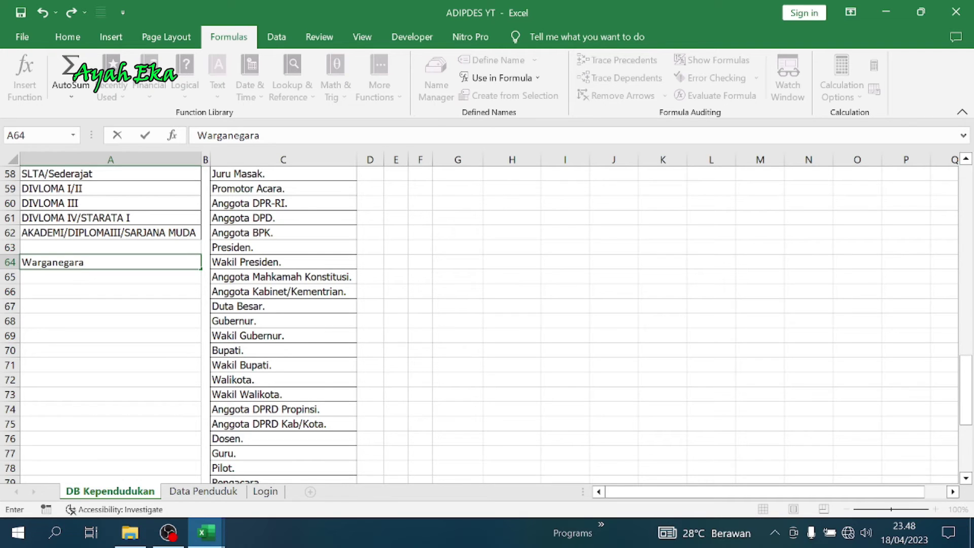
pyautogui.click(51, 261)
pyautogui.click(96, 279)
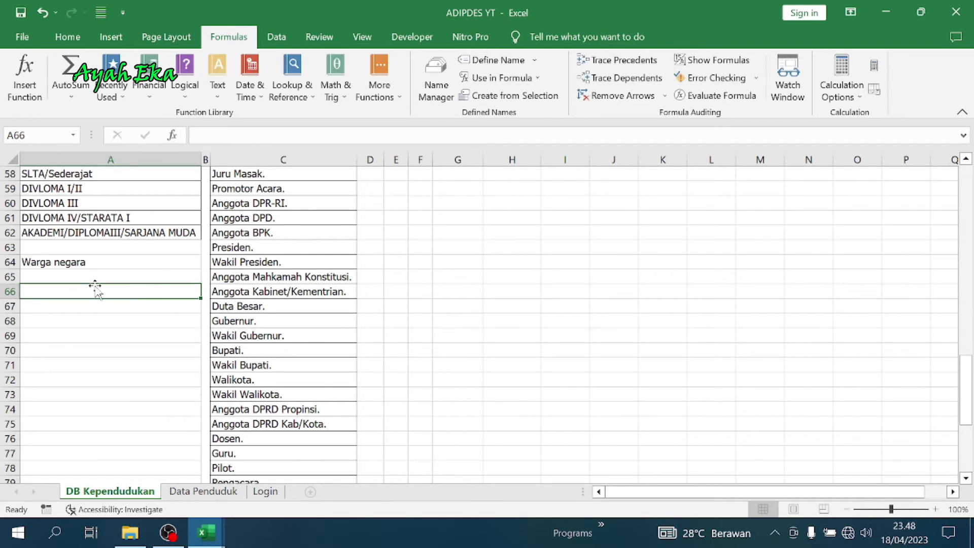
pyautogui.write('W')
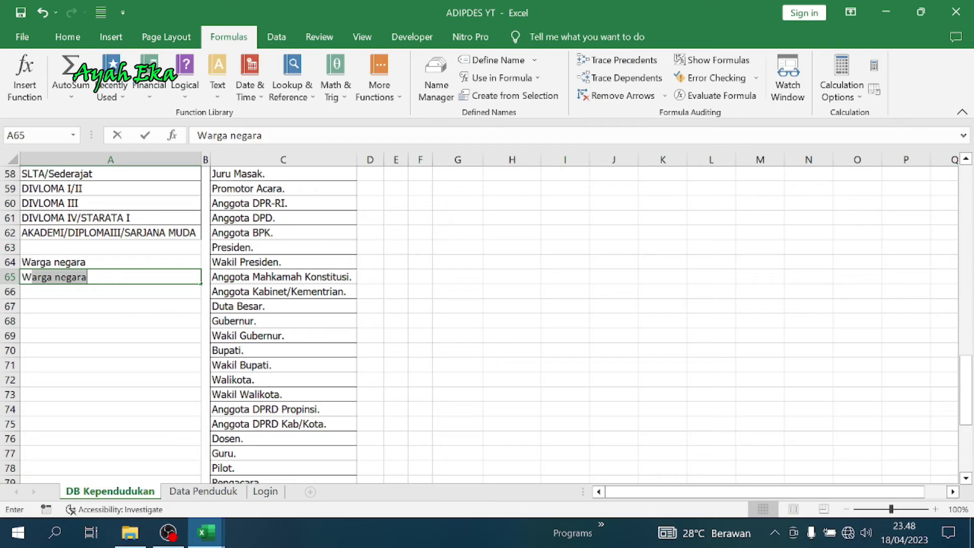
pyautogui.write('NI')
pyautogui.press('Return')
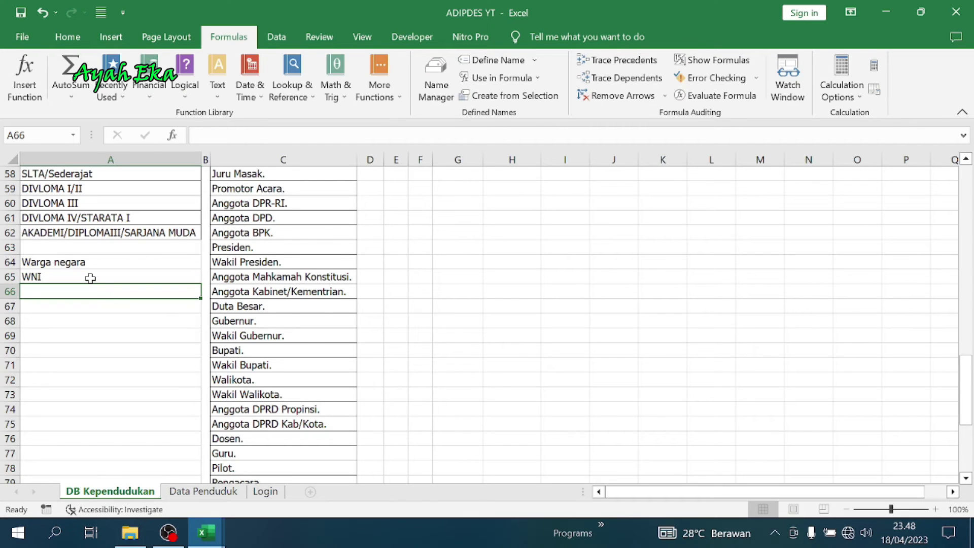
pyautogui.write('WNA')
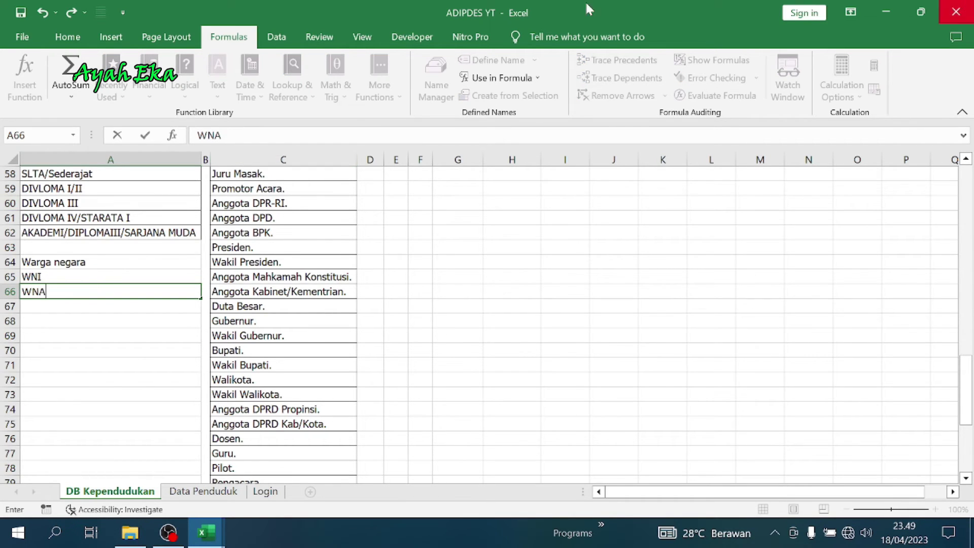
pyautogui.click(129, 361)
# Step: Give the Warga negara heading in A64 a yellow fill and centred text
pyautogui.click(89, 262)
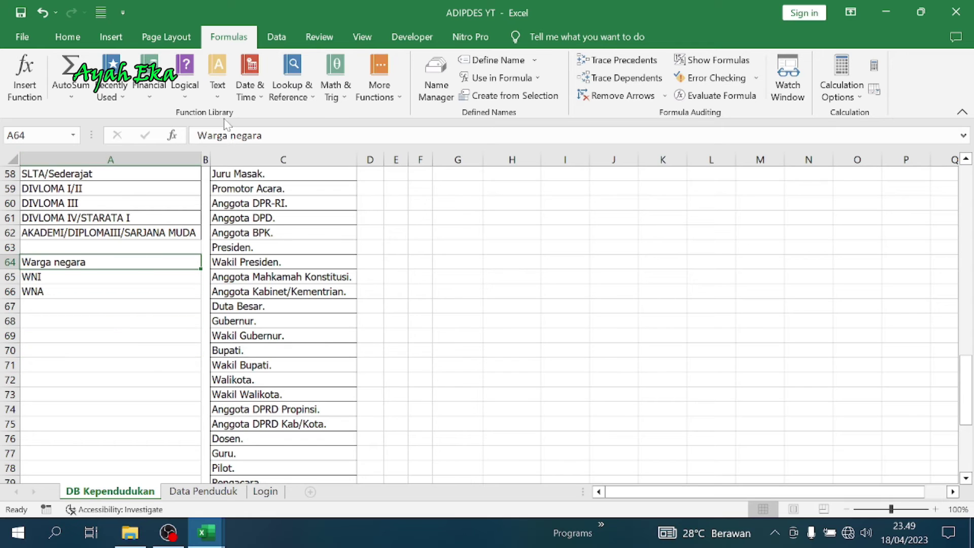
pyautogui.click(68, 37)
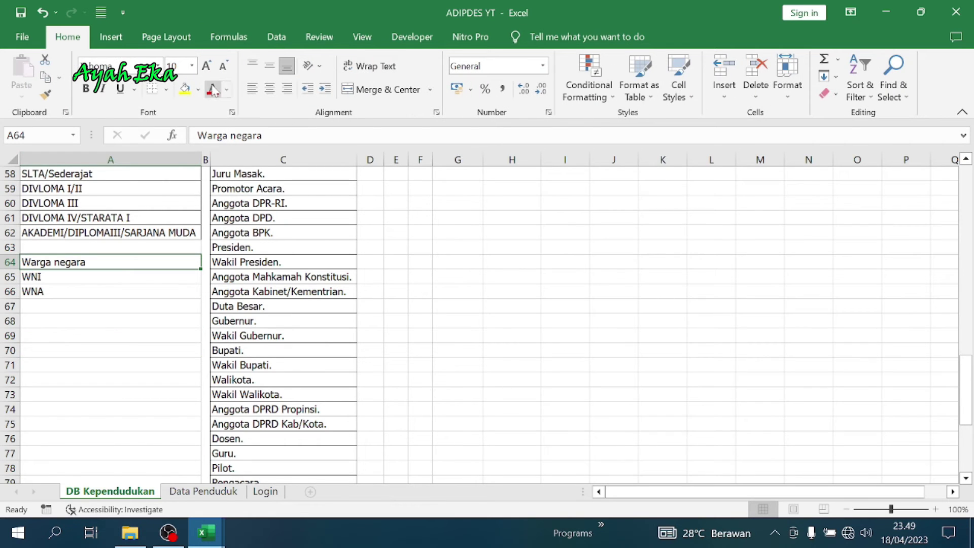
pyautogui.click(184, 89)
pyautogui.click(95, 290)
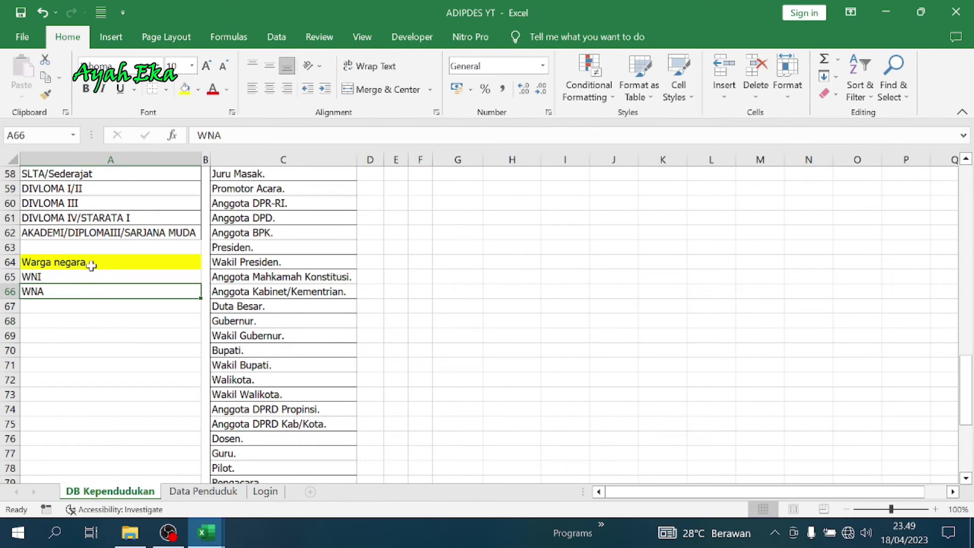
pyautogui.click(93, 262)
pyautogui.click(270, 88)
pyautogui.click(148, 336)
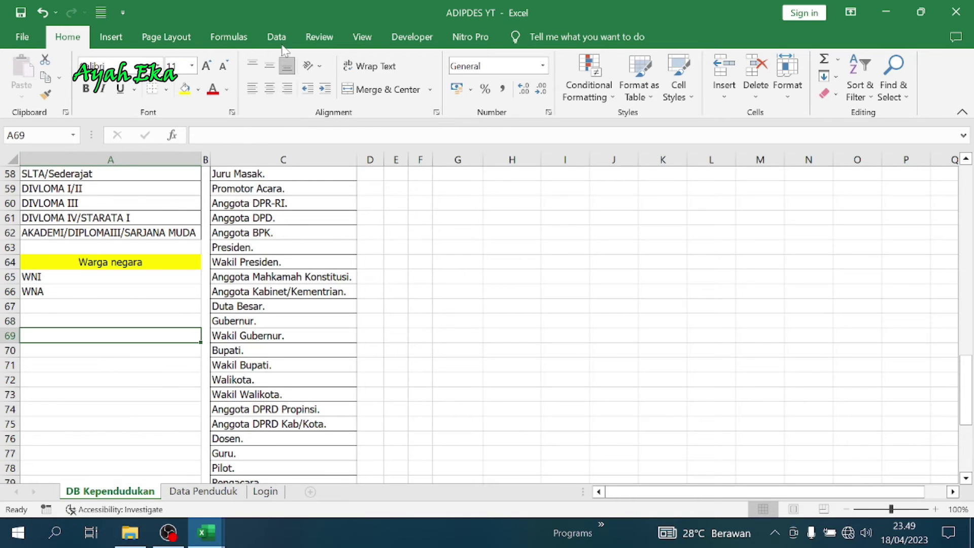
pyautogui.click(228, 37)
pyautogui.click(435, 76)
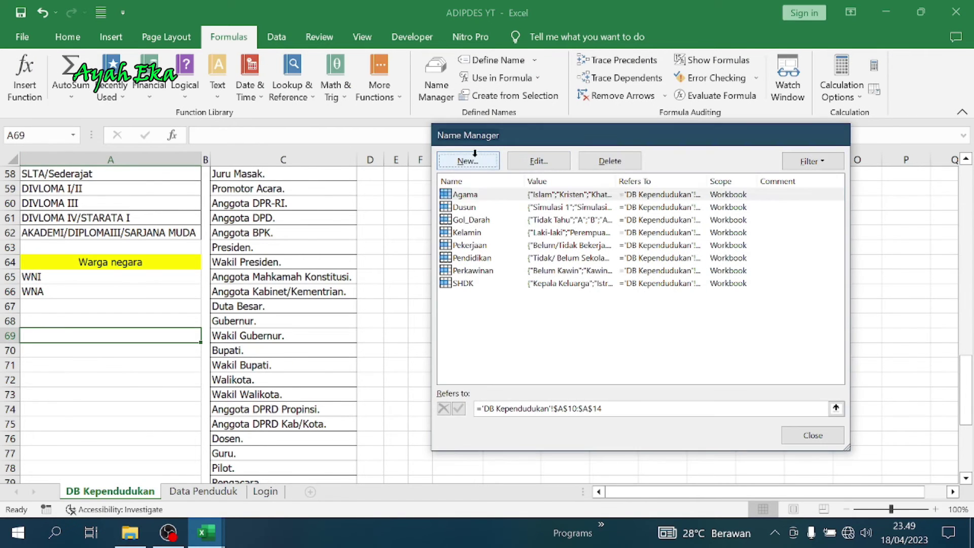
# Step: Define the name warganegara referring to A65:A66 and close Name Manager
pyautogui.click(463, 160)
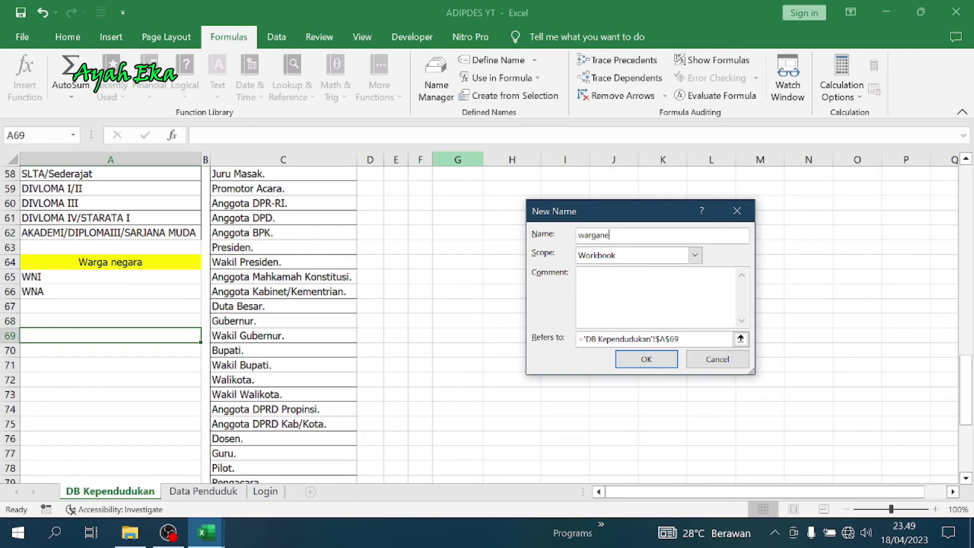
pyautogui.moveTo(679, 338); pyautogui.dragTo(582, 339)
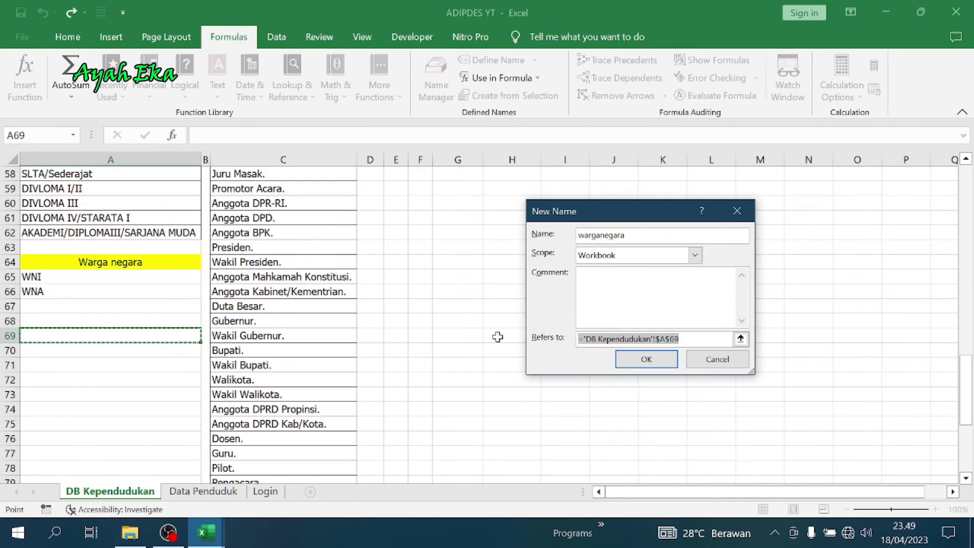
pyautogui.press('BackSpace')
pyautogui.moveTo(54, 276); pyautogui.dragTo(55, 291)
pyautogui.click(646, 359)
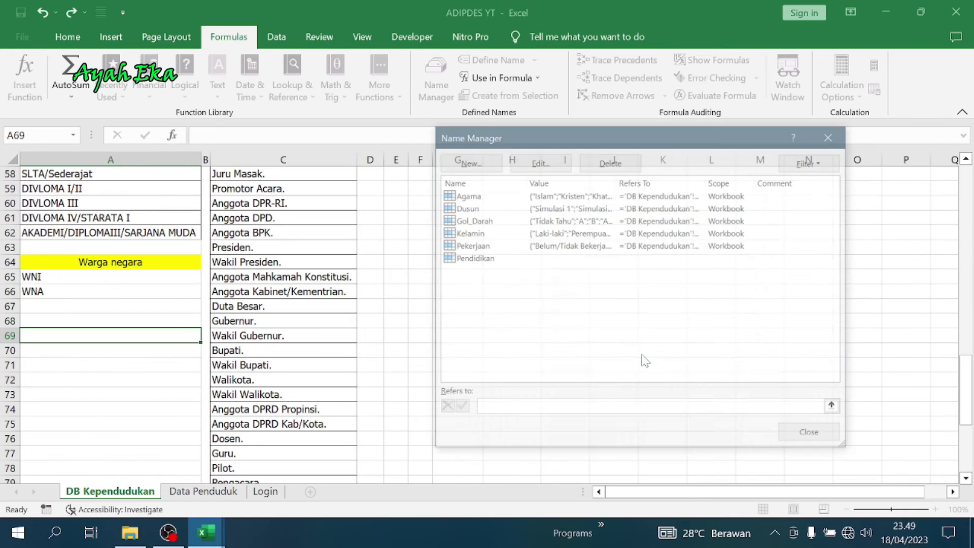
pyautogui.click(813, 435)
pyautogui.click(412, 37)
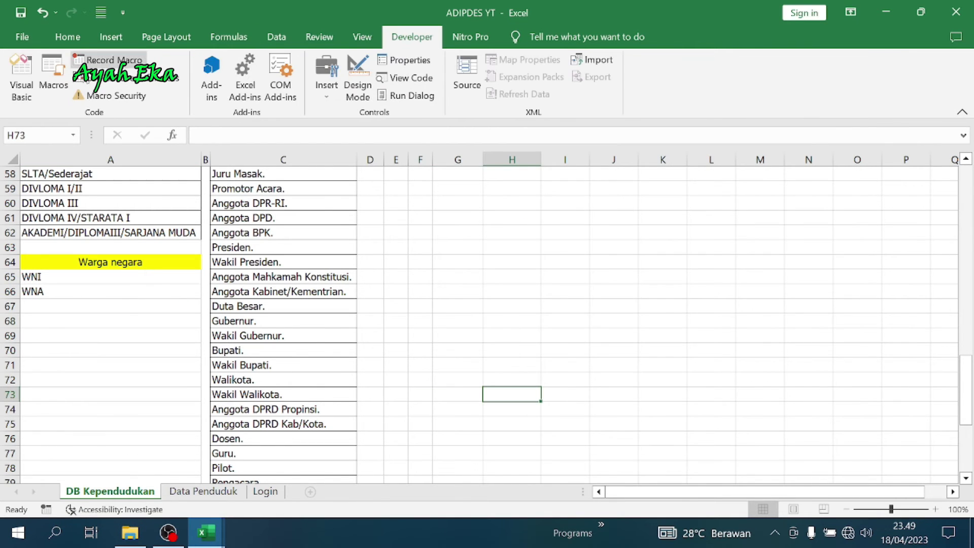
# Step: Set the Kewarga Negaraan combo's RowSource to warganegara, then run the form to test it
pyautogui.click(20, 71)
pyautogui.scroll(-2, 796, 175)
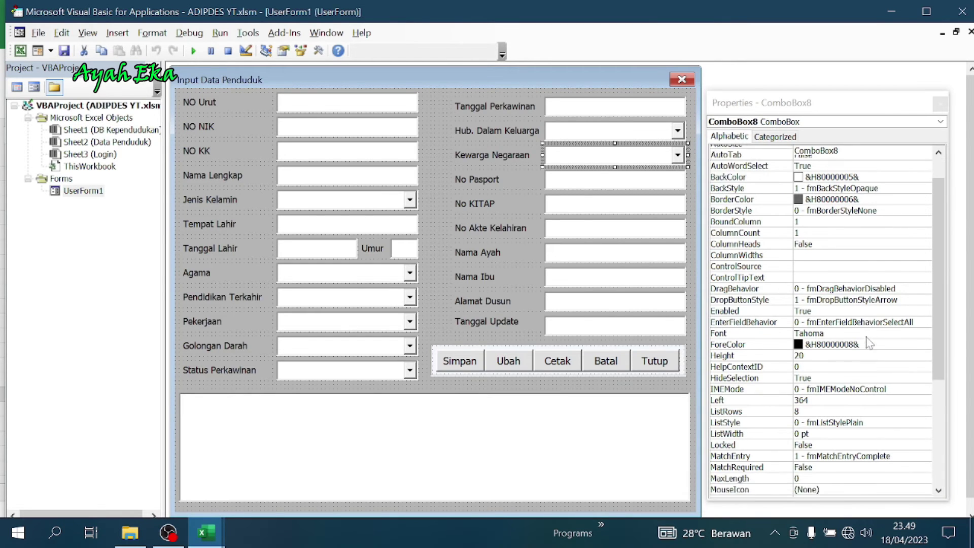
pyautogui.scroll(-2, 786, 228)
pyautogui.scroll(-2, 766, 329)
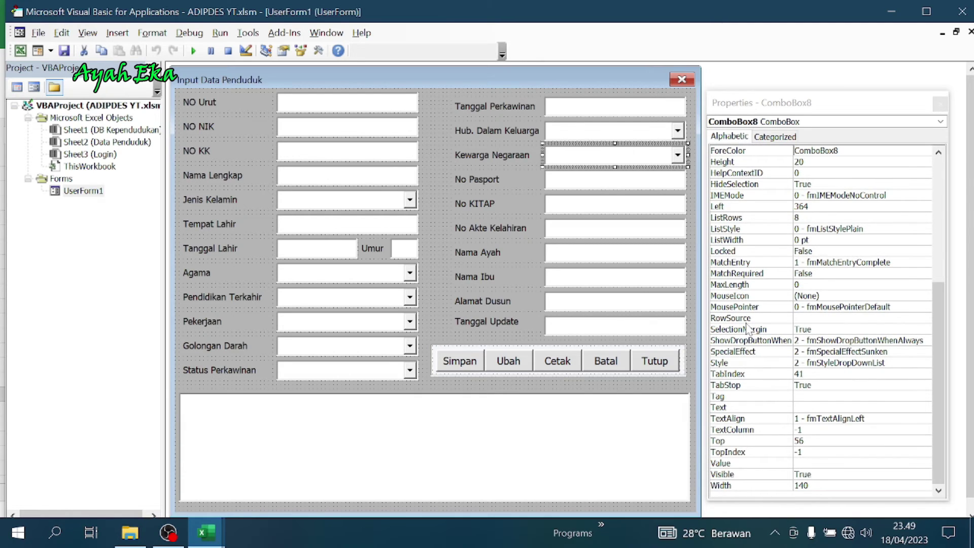
pyautogui.click(809, 318)
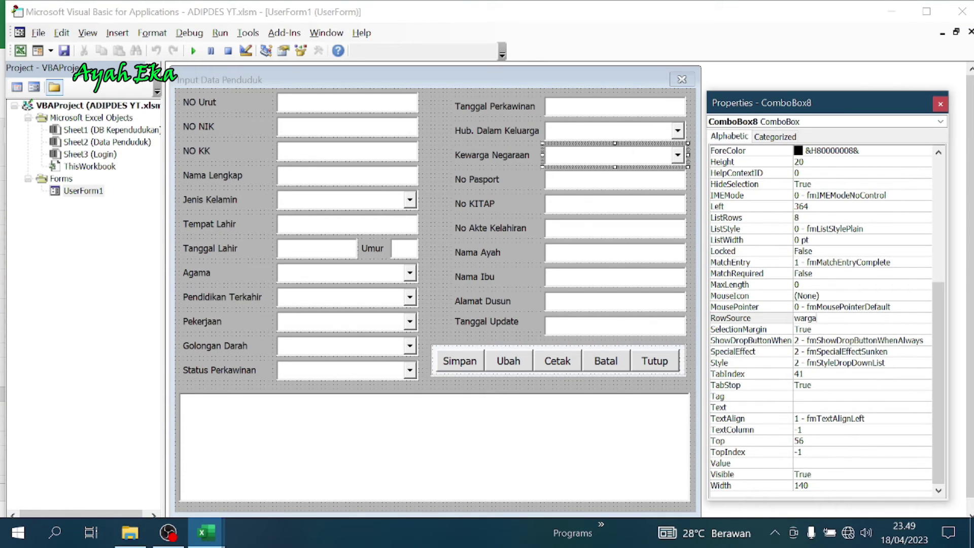
pyautogui.click(940, 105)
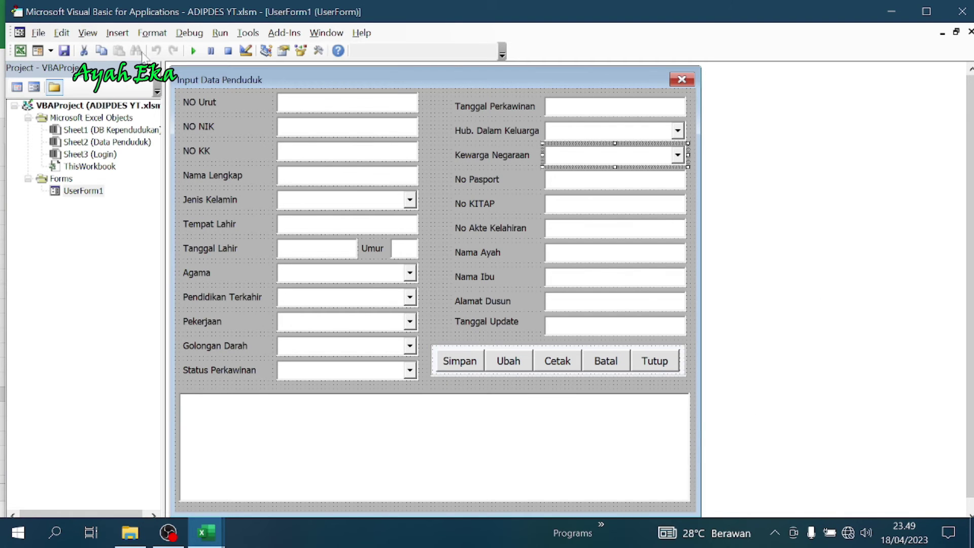
pyautogui.click(193, 50)
# Step: On the running form, pick Laki-laki, Islam, Tidak/ Belum Sekolah, Belum/Tidak Bekerja., Tidak Tahu and Belum Kawin
pyautogui.click(460, 166)
pyautogui.click(451, 180)
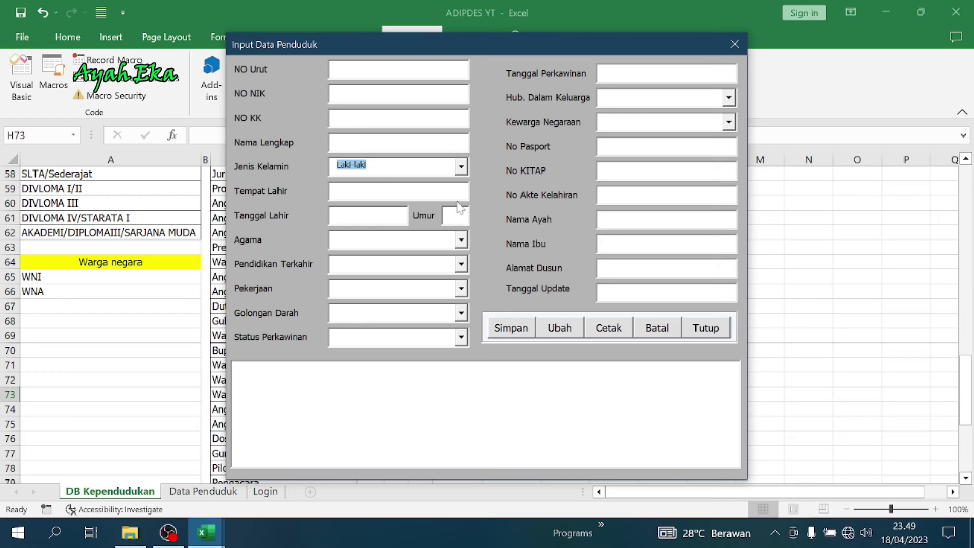
pyautogui.click(460, 239)
pyautogui.click(427, 255)
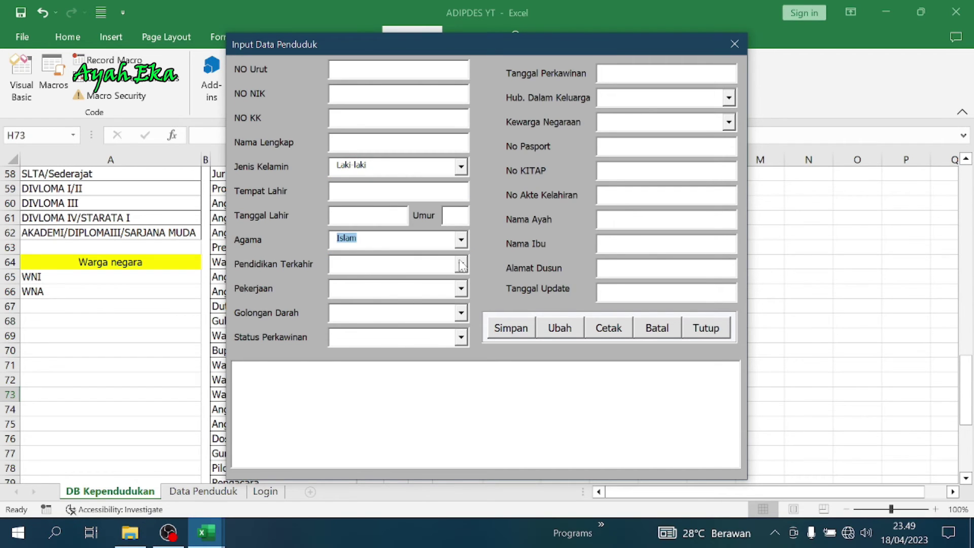
pyautogui.click(461, 264)
pyautogui.click(402, 279)
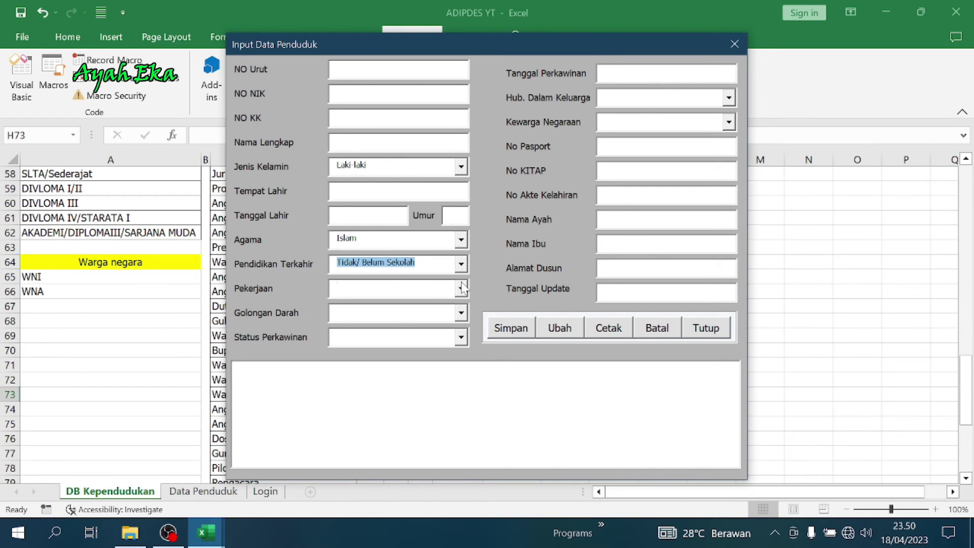
pyautogui.click(461, 288)
pyautogui.click(411, 304)
pyautogui.click(461, 312)
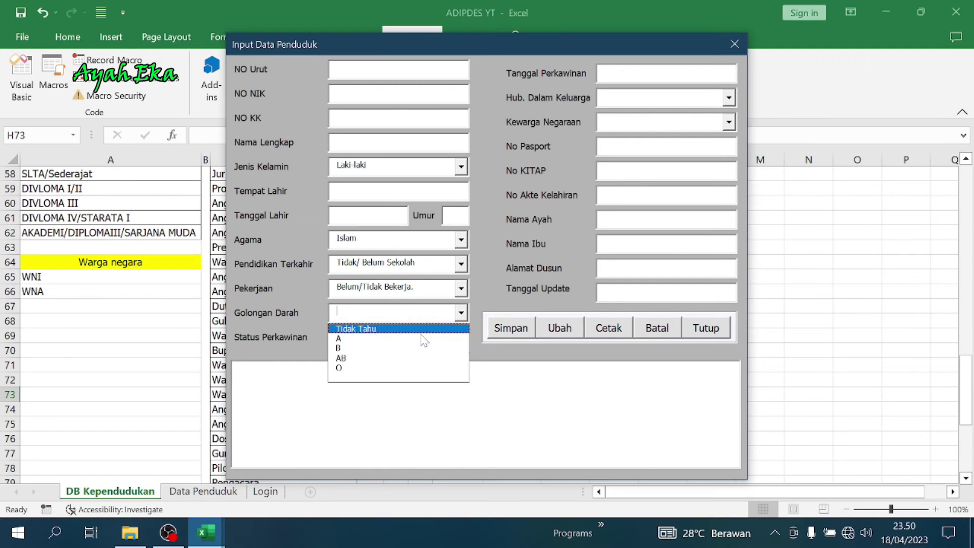
pyautogui.click(436, 329)
pyautogui.click(460, 337)
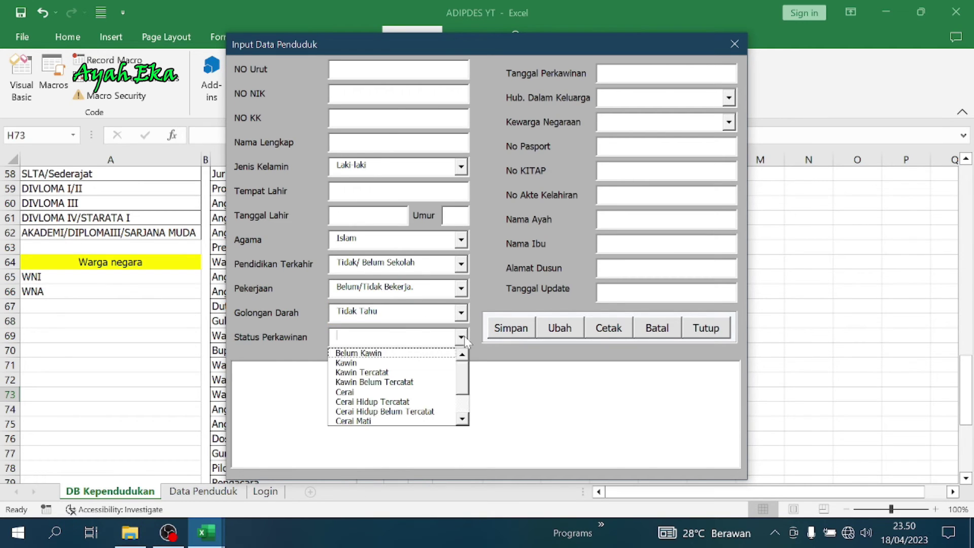
pyautogui.click(398, 353)
# Step: Choose Kepala Keluarga for Hub. Dalam Keluarga and WNA for Kewarga Negaraan, then close the form
pyautogui.click(728, 98)
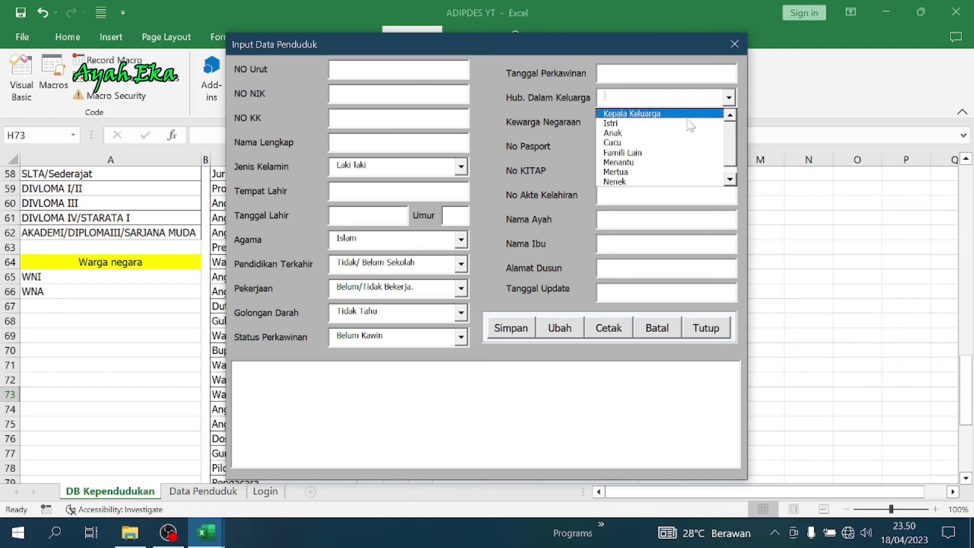
pyautogui.click(685, 113)
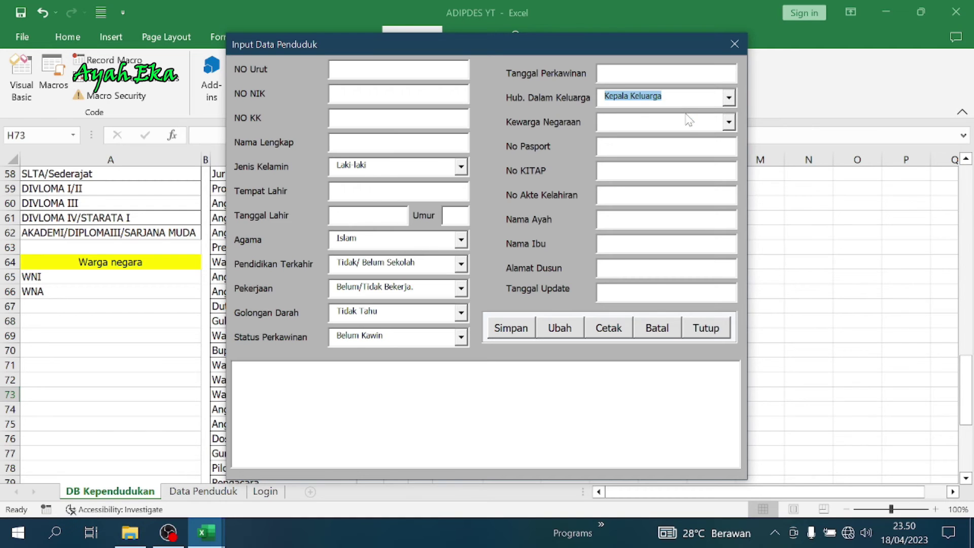
pyautogui.click(728, 122)
pyautogui.click(668, 149)
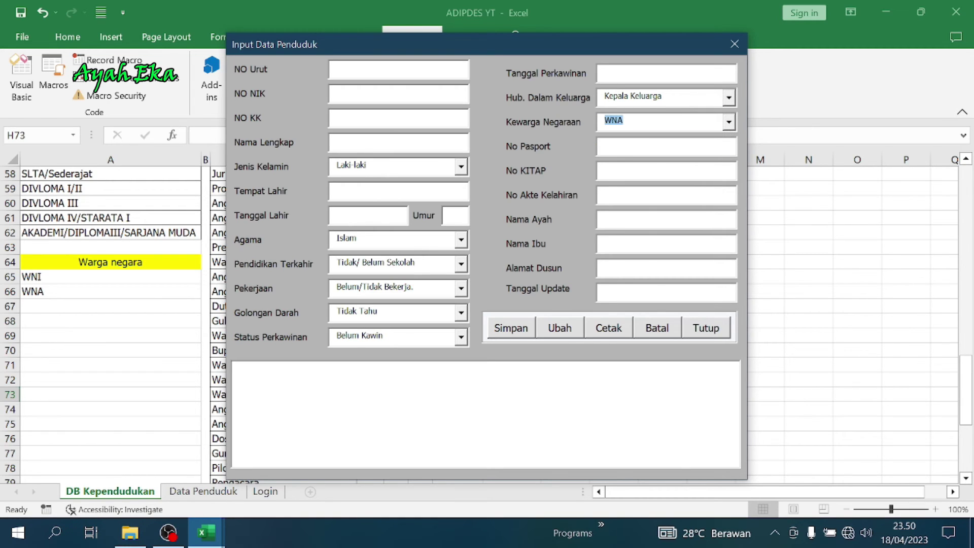
pyautogui.click(734, 44)
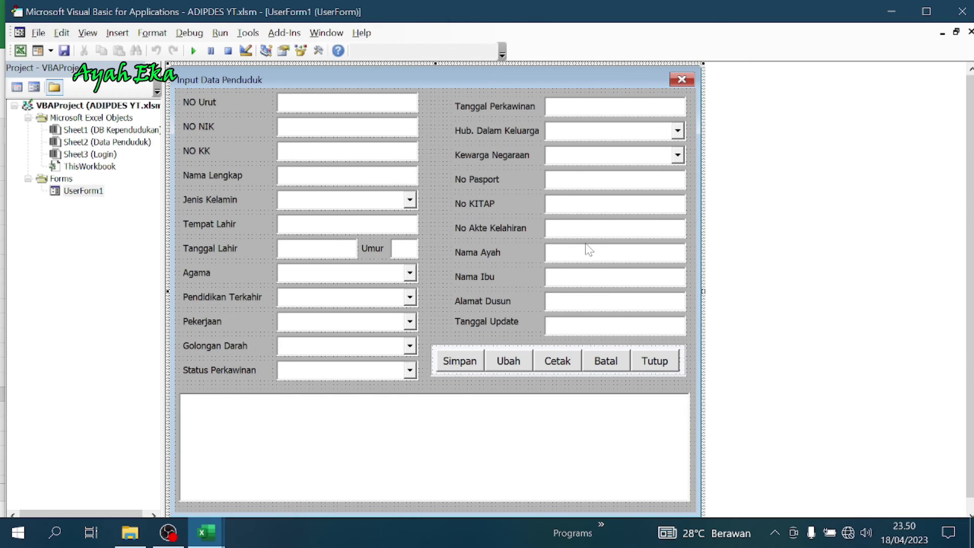
# Step: Narrow the Alamat Dusun text box and move it beside the NO Urut box
pyautogui.click(572, 309)
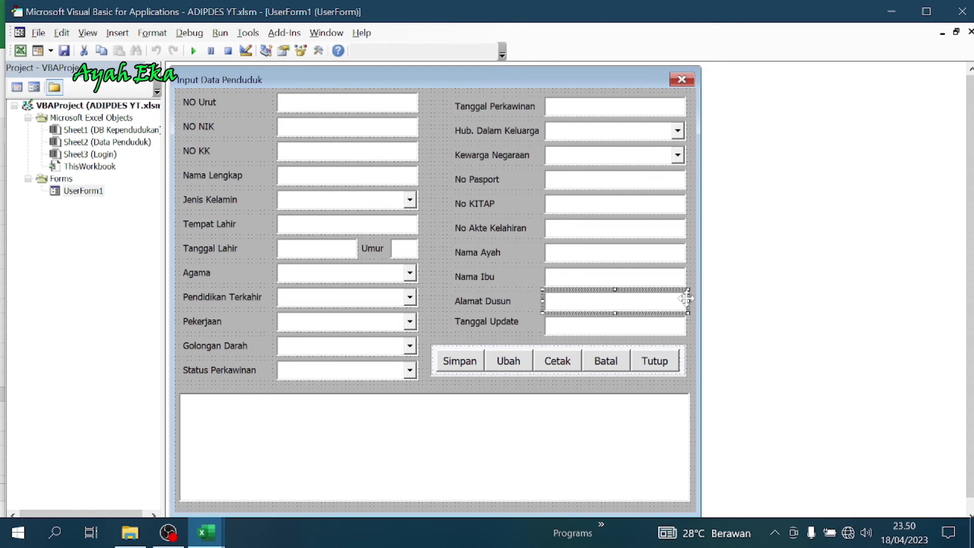
pyautogui.moveTo(688, 301); pyautogui.dragTo(634, 301)
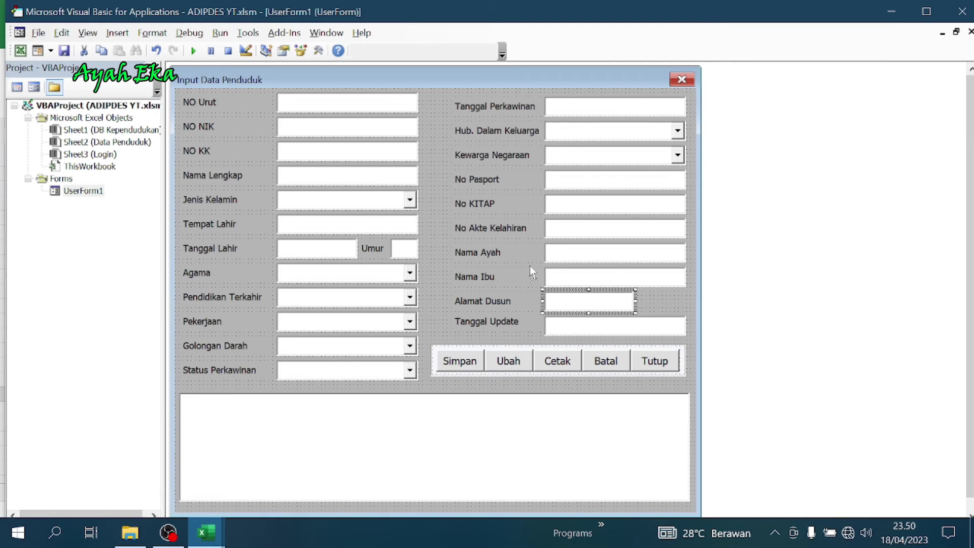
pyautogui.moveTo(477, 84); pyautogui.dragTo(476, 100)
pyautogui.click(353, 106)
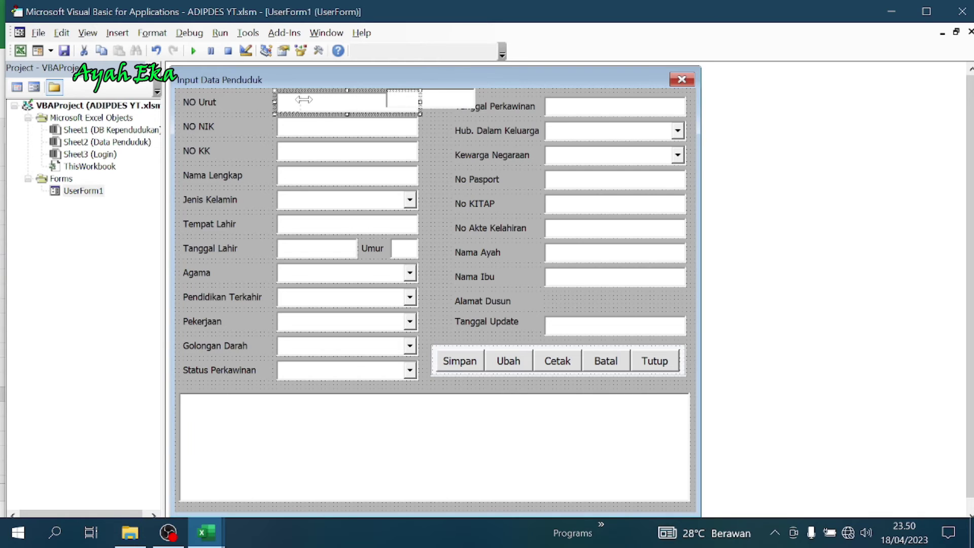
pyautogui.moveTo(309, 99); pyautogui.dragTo(308, 99)
pyautogui.click(426, 105)
pyautogui.moveTo(425, 108); pyautogui.dragTo(380, 108)
# Step: Copy the Kewarga Negaraan combo box and paste it into the Alamat Dusun row
pyautogui.rightClick(609, 157)
pyautogui.click(635, 182)
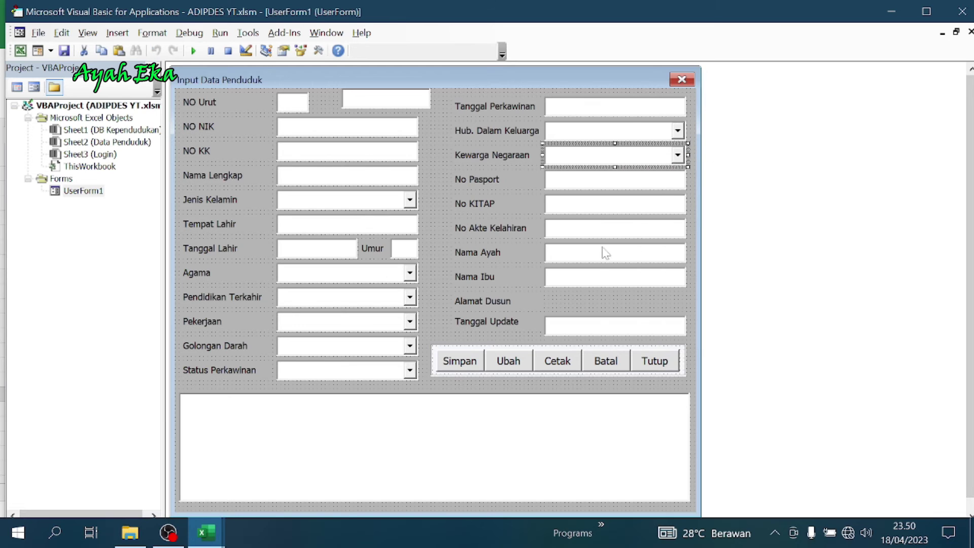
pyautogui.rightClick(587, 298)
pyautogui.click(613, 322)
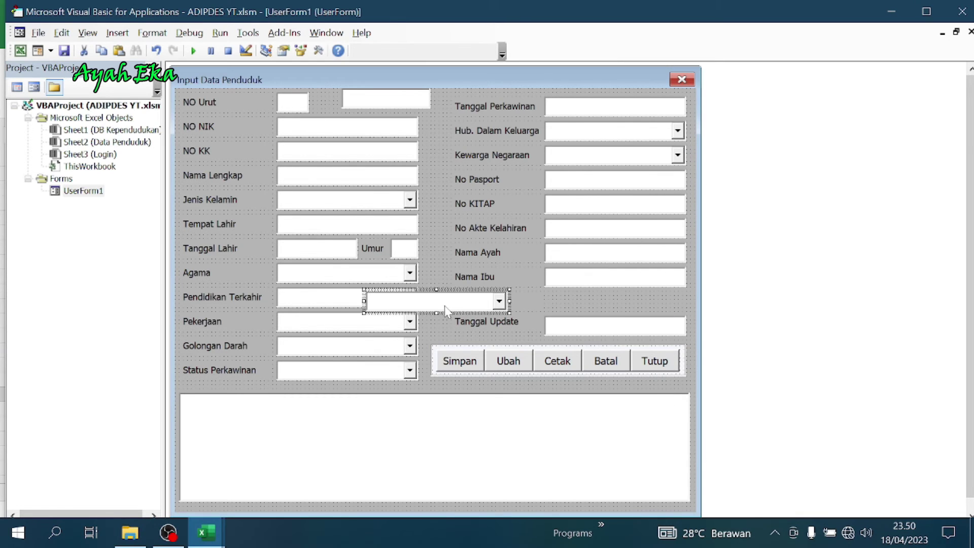
pyautogui.moveTo(439, 310); pyautogui.dragTo(620, 312)
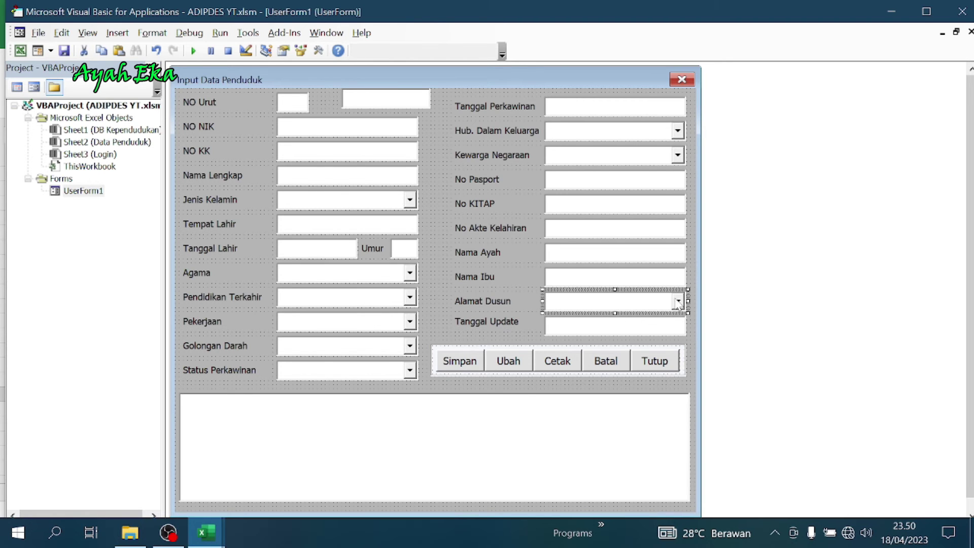
# Step: Run the form with F5 and check the citizenship dropdown list
pyautogui.press('F5')
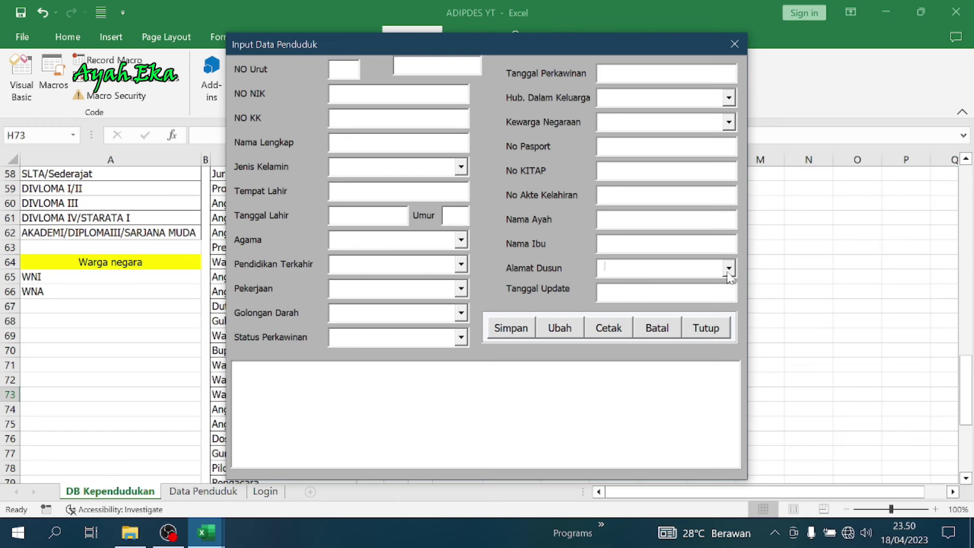
pyautogui.click(729, 122)
pyautogui.click(731, 122)
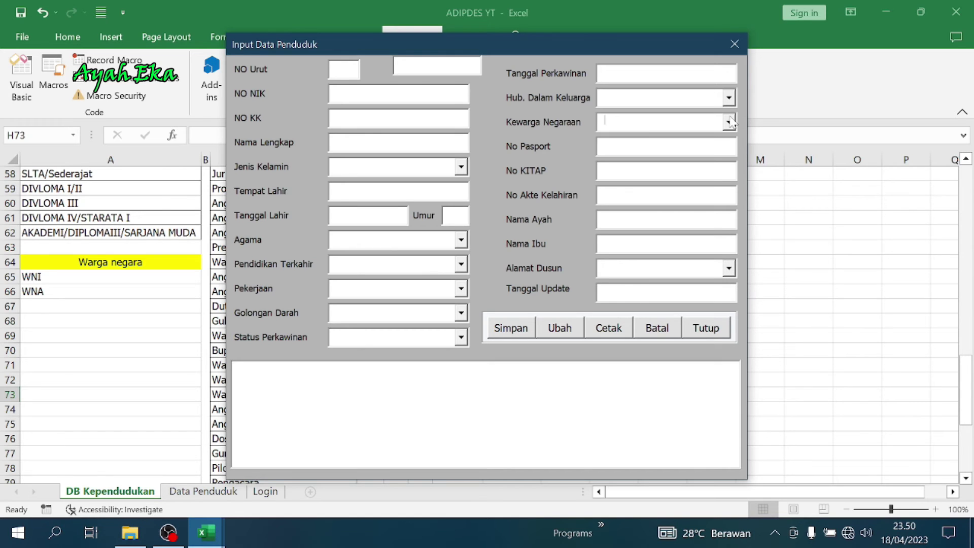
# Step: Change the new Alamat Dusun combo box's RowSource from warganegara to Dusun
pyautogui.click(735, 45)
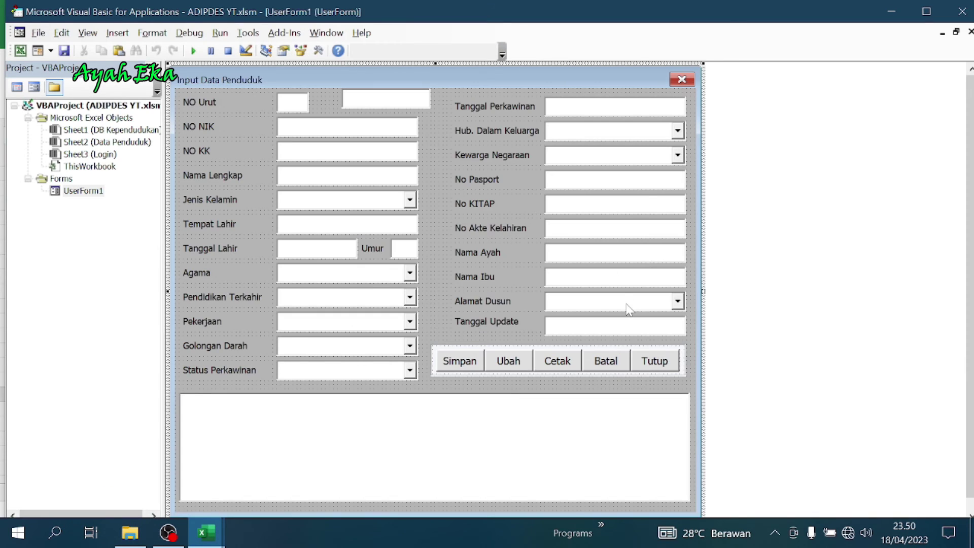
pyautogui.click(629, 306)
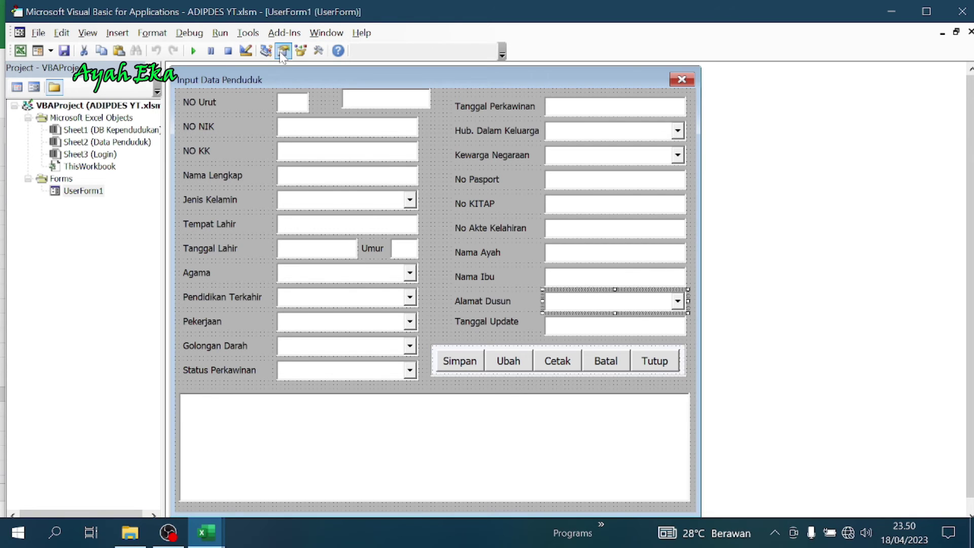
pyautogui.click(283, 51)
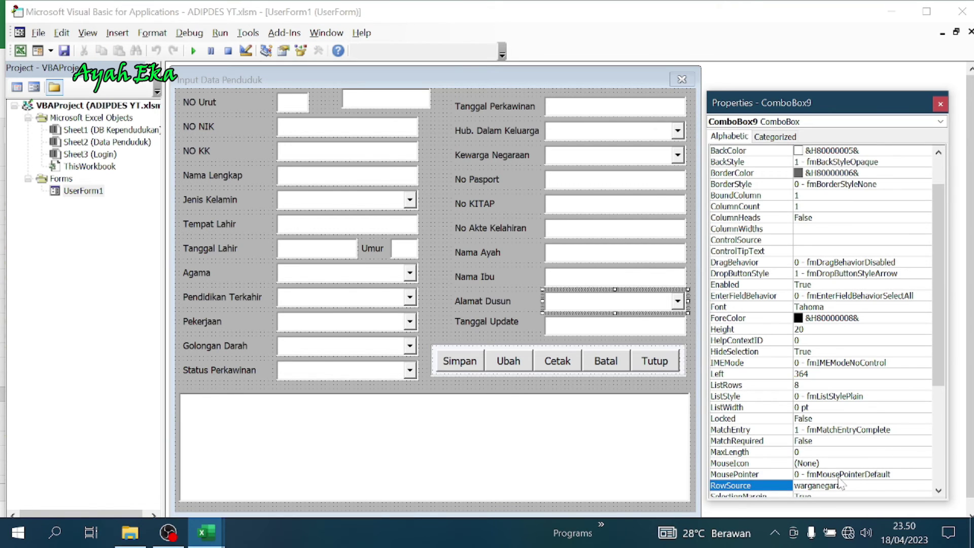
pyautogui.doubleClick(817, 485)
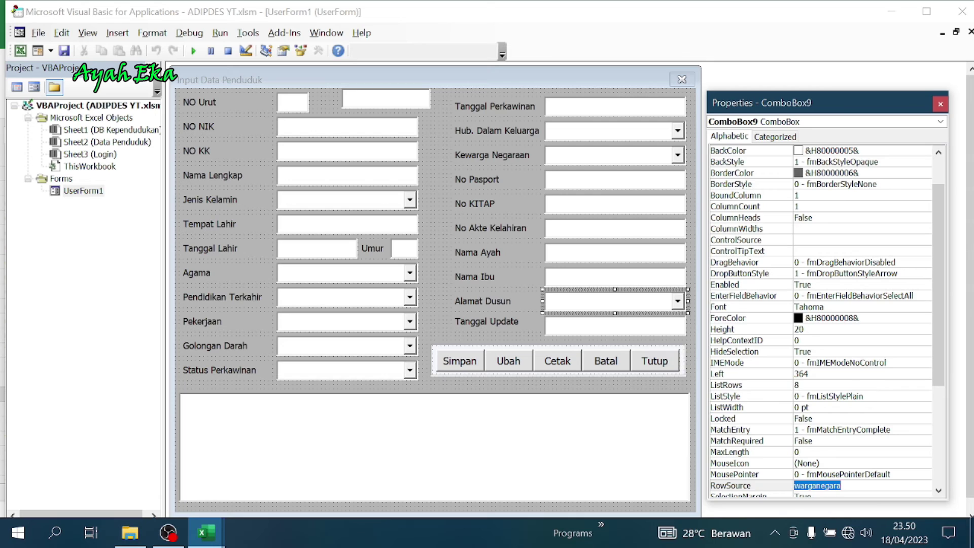
pyautogui.press('BackSpace')
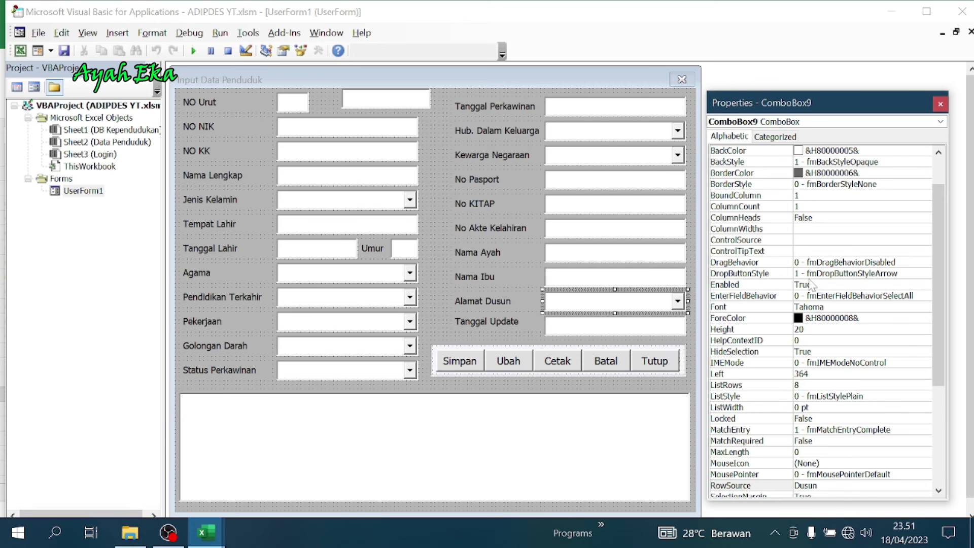
pyautogui.scroll(2, 802, 209)
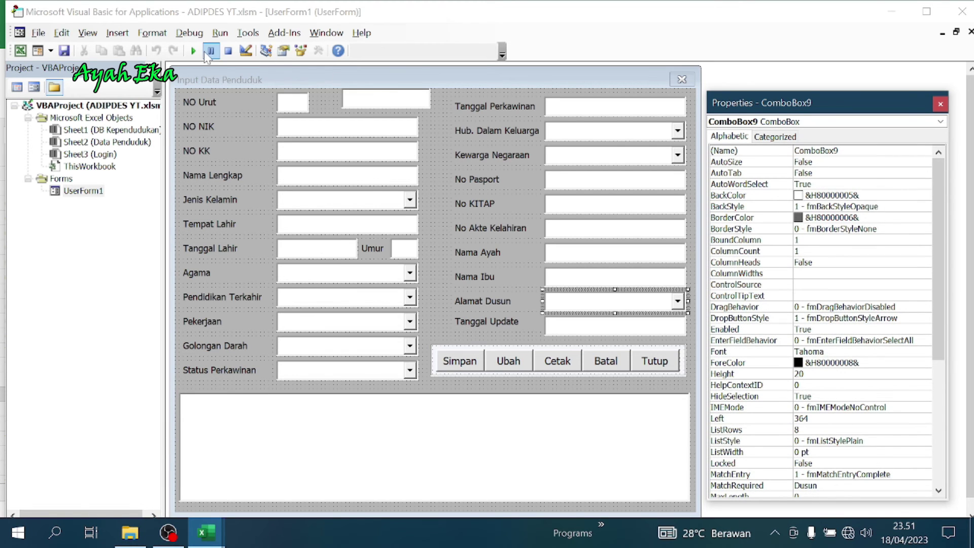
pyautogui.click(420, 444)
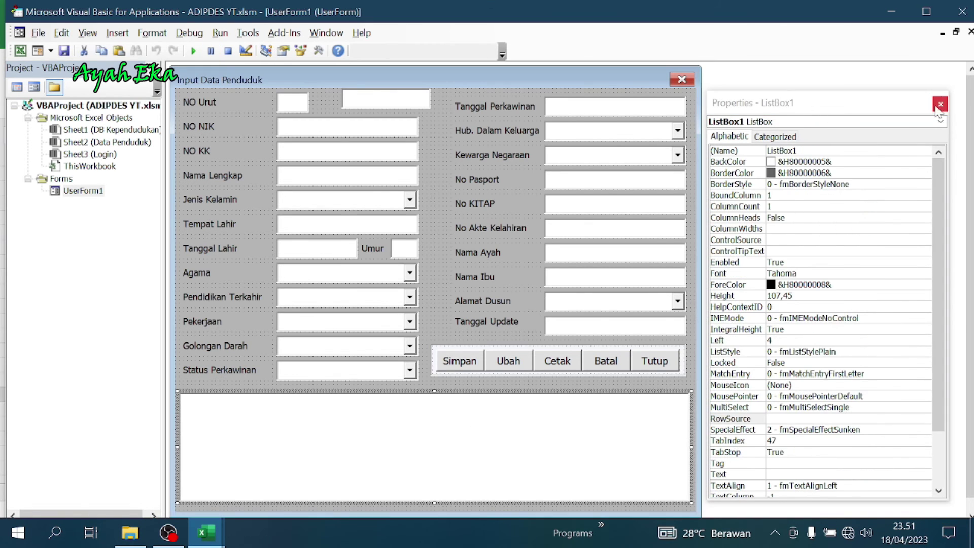
pyautogui.click(940, 104)
# Step: Run the form and pick Simulasi 4, then Simulasi 5, from the Alamat Dusun dropdown
pyautogui.click(194, 51)
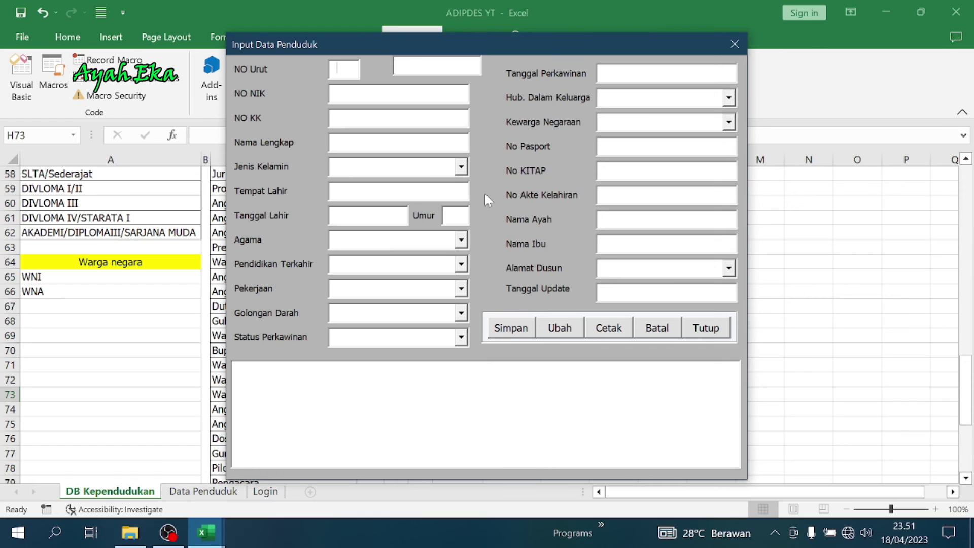
pyautogui.click(729, 268)
pyautogui.click(657, 313)
pyautogui.click(729, 268)
pyautogui.click(627, 325)
pyautogui.click(734, 45)
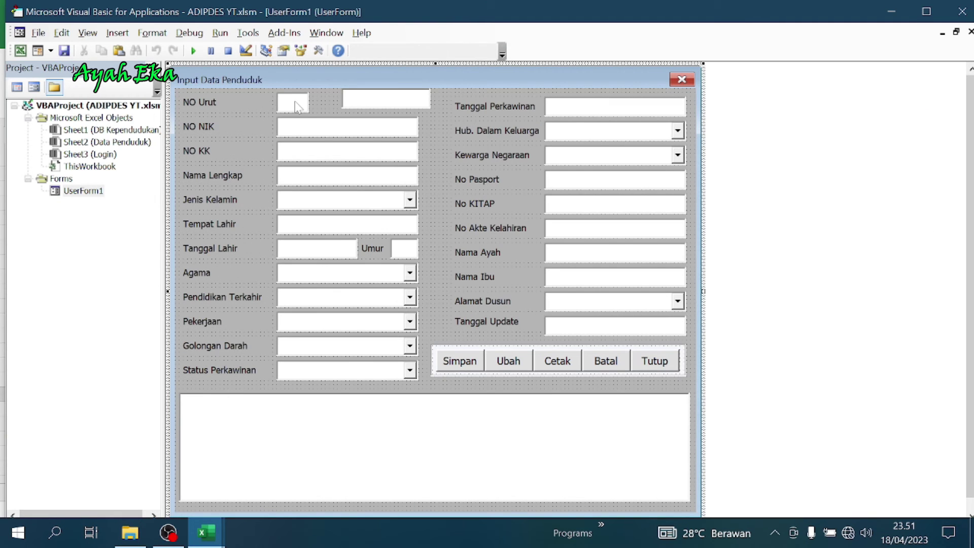
# Step: Resize the NO Urut label and box, then rerun the form and enter 10000 in NO Urut
pyautogui.click(260, 101)
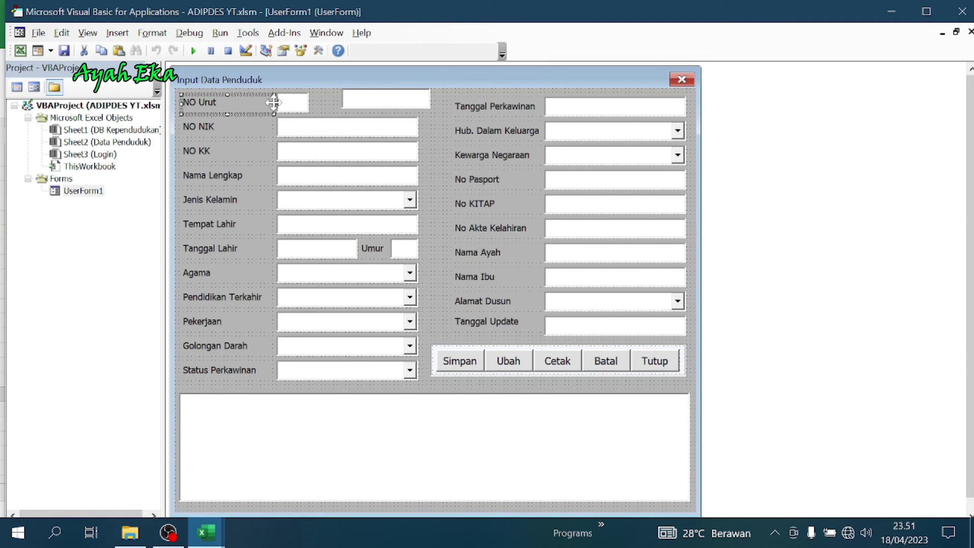
pyautogui.moveTo(274, 104); pyautogui.dragTo(217, 105)
pyautogui.moveTo(231, 105)
pyautogui.mouseDown()
pyautogui.moveTo(297, 111)
pyautogui.moveTo(260, 106)
pyautogui.moveTo(285, 103)
pyautogui.mouseUp()
pyautogui.click(304, 106)
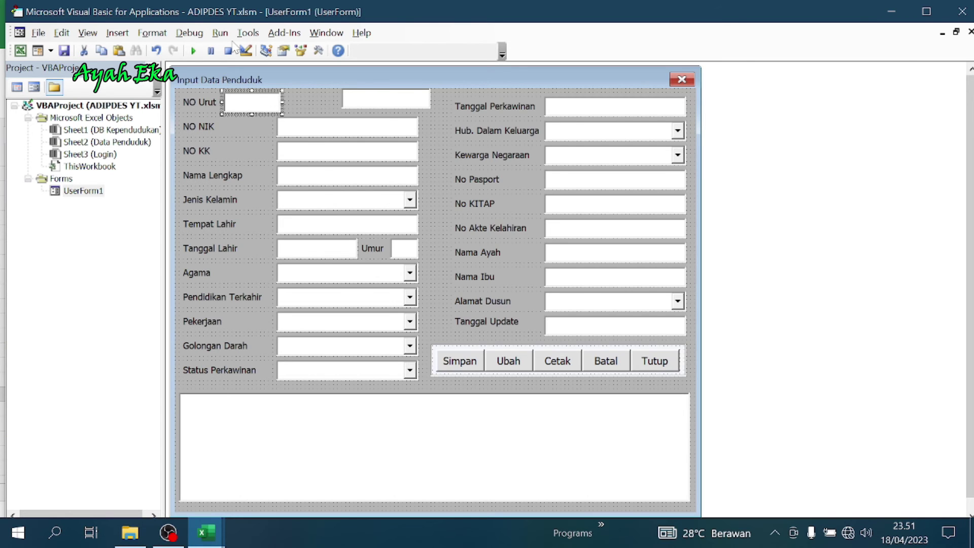
pyautogui.hotkey('alt', 'F11')
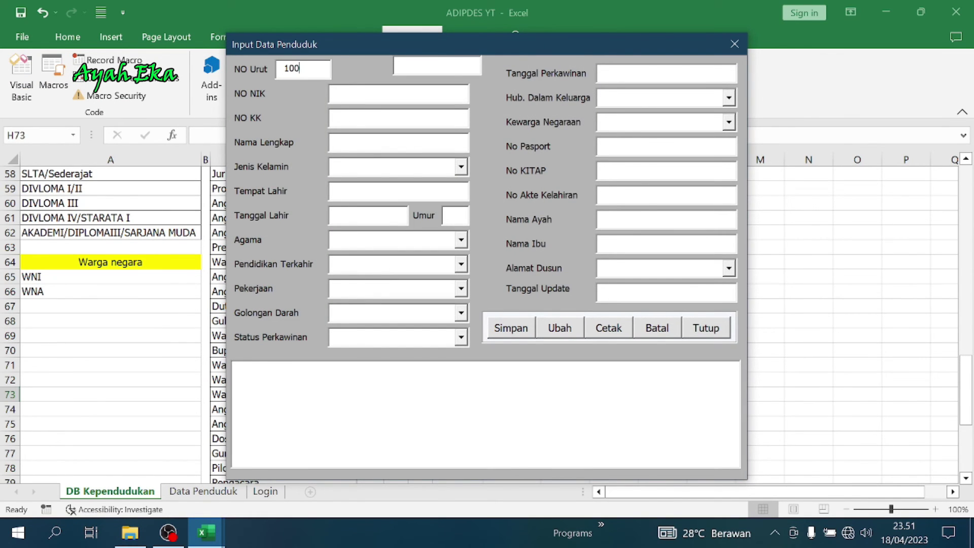
pyautogui.write('00')
pyautogui.press('Tab')
# Step: Close the running form and narrow the NO Urut text box slightly
pyautogui.click(734, 46)
pyautogui.click(274, 106)
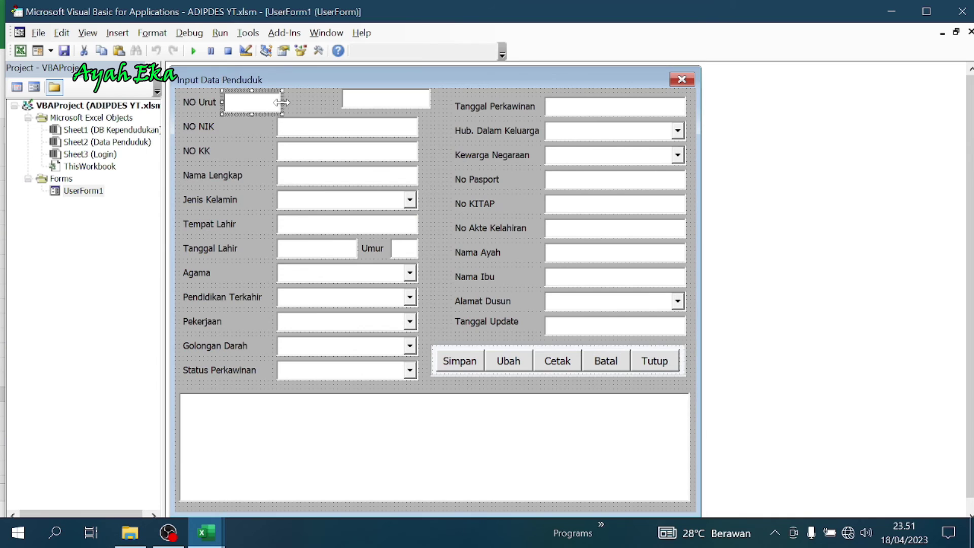
pyautogui.moveTo(282, 102); pyautogui.dragTo(268, 102)
pyautogui.click(299, 105)
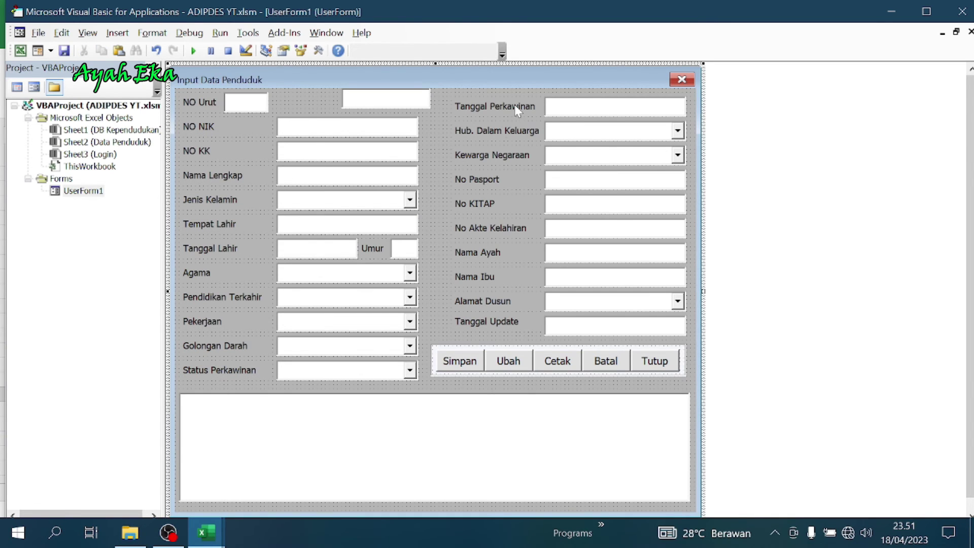
# Step: Paste a copy of the Hub. Dalam Keluarga label beside NO Urut and caption it Tgl Terkahir Diupdate
pyautogui.rightClick(483, 130)
pyautogui.rightClick(304, 100)
pyautogui.click(329, 125)
pyautogui.moveTo(441, 298)
pyautogui.mouseDown()
pyautogui.moveTo(332, 99)
pyautogui.moveTo(320, 95)
pyautogui.moveTo(338, 103)
pyautogui.mouseUp()
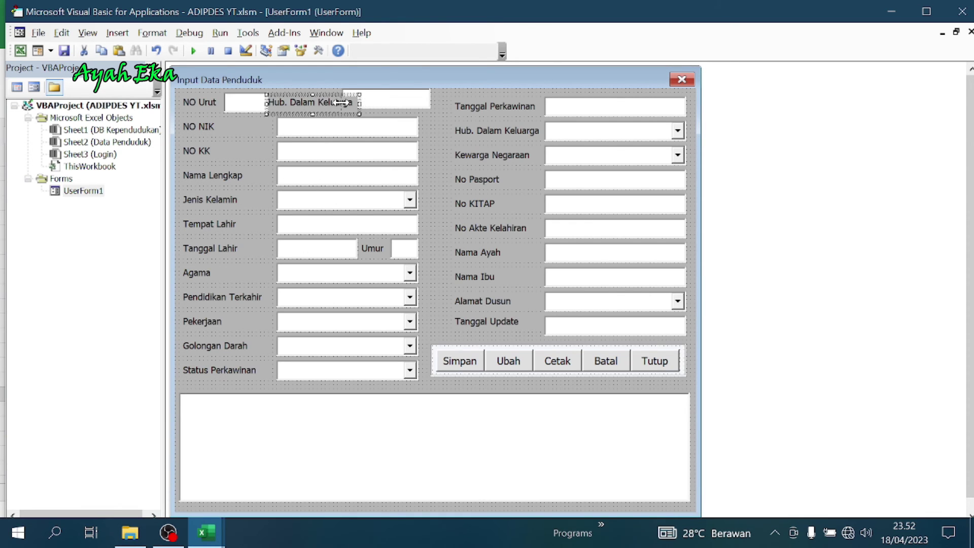
pyautogui.click(283, 50)
pyautogui.click(724, 228)
pyautogui.click(776, 229)
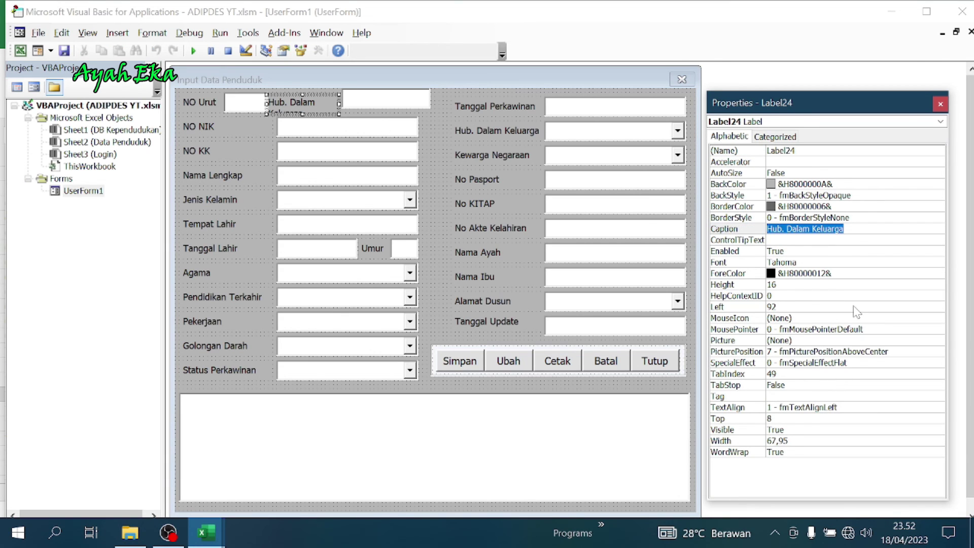
pyautogui.press('BackSpace')
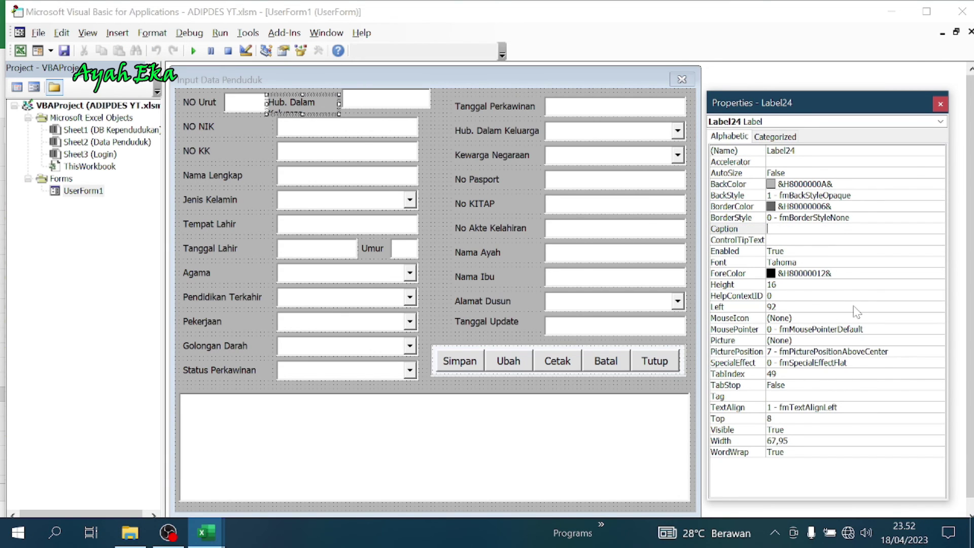
pyautogui.write('1')
pyautogui.write('kahir Diupd')
pyautogui.write('ate')
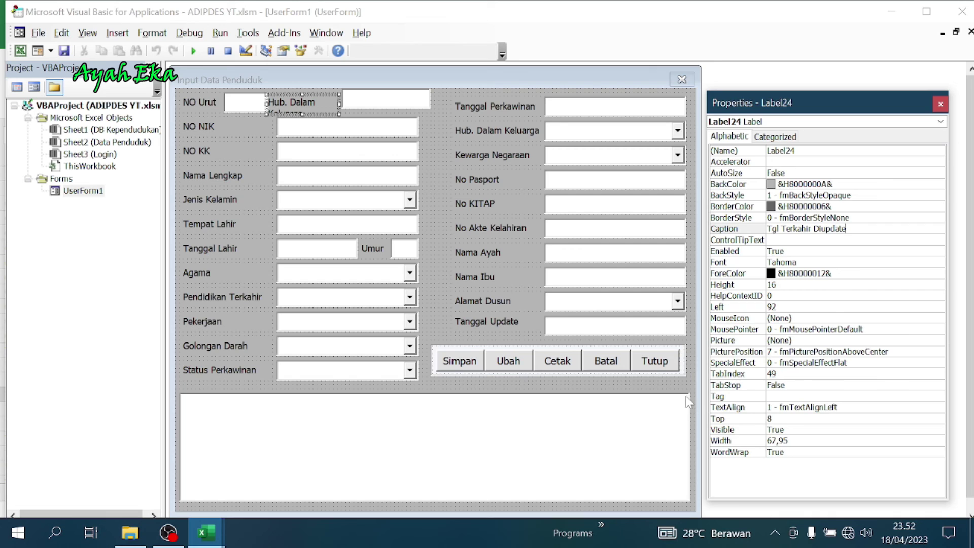
pyautogui.click(940, 104)
# Step: Resize the last-updated textbox and widen the label until 'Tgl Terkahir Diupdate' fits on one line
pyautogui.click(413, 104)
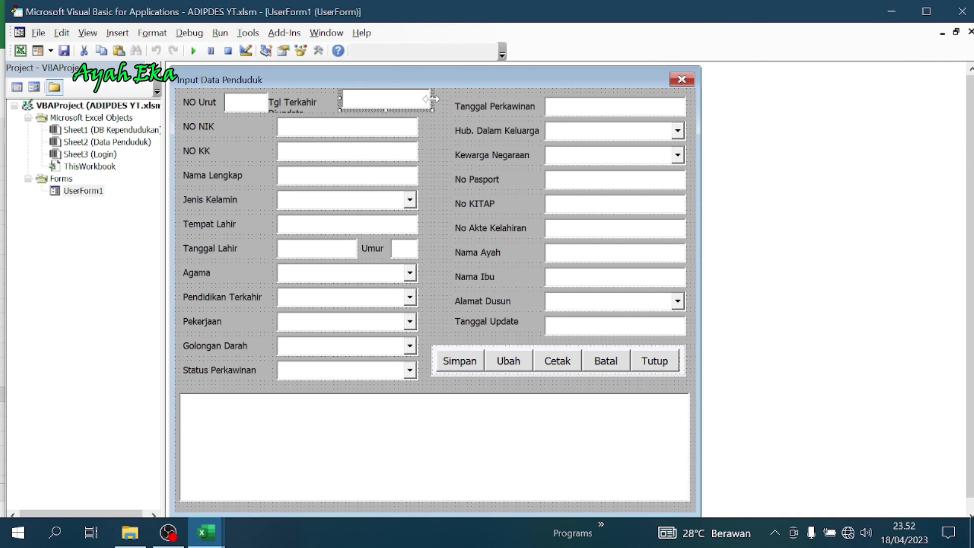
pyautogui.moveTo(421, 100); pyautogui.dragTo(419, 102)
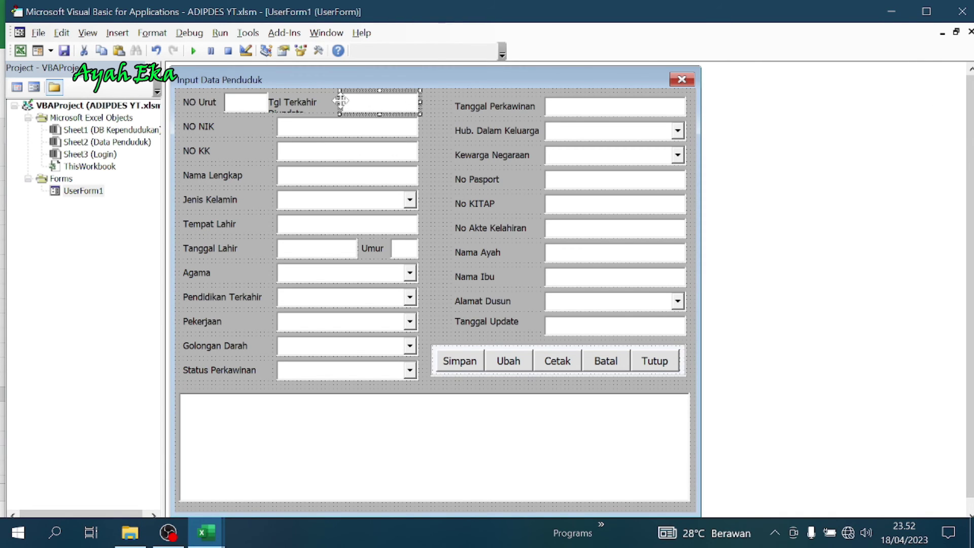
pyautogui.moveTo(338, 102); pyautogui.dragTo(345, 102)
pyautogui.click(248, 103)
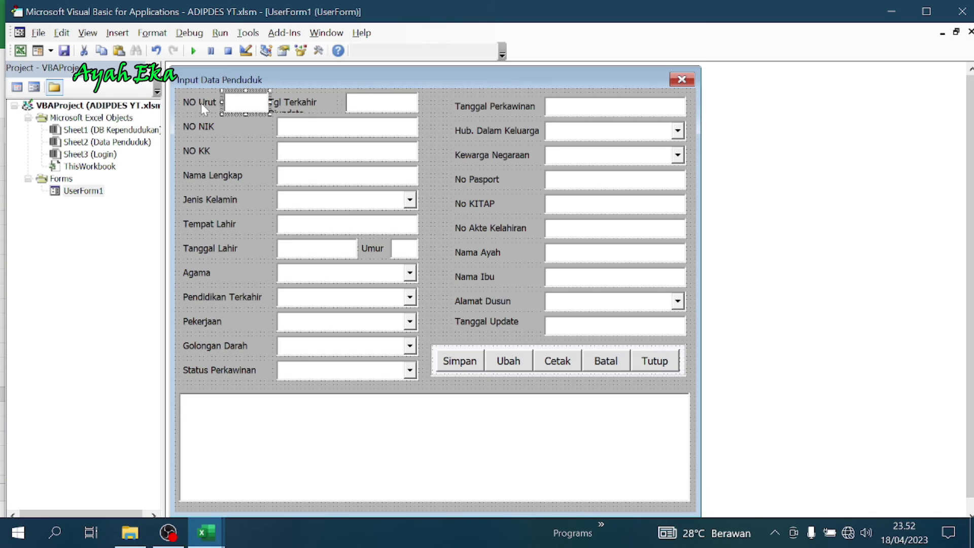
pyautogui.click(299, 108)
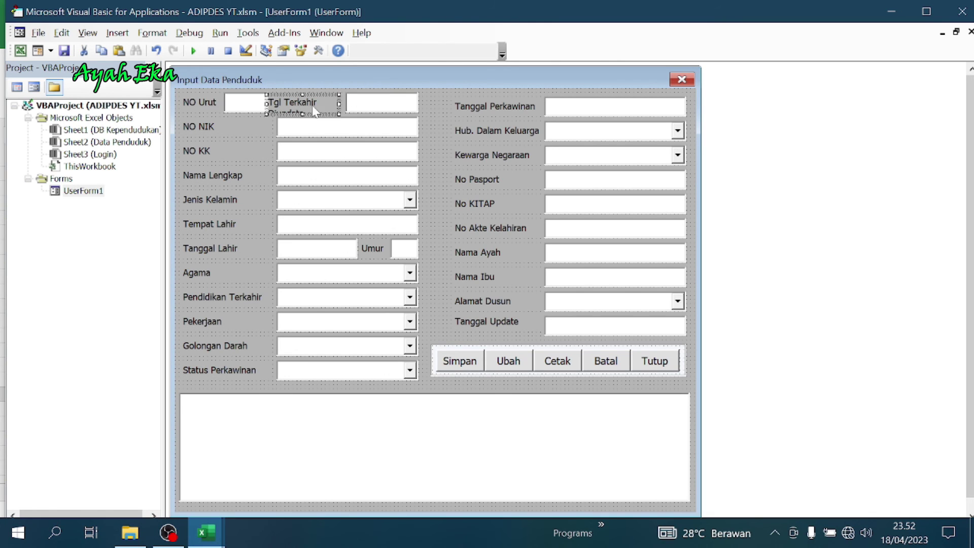
pyautogui.moveTo(338, 104); pyautogui.dragTo(345, 104)
pyautogui.click(400, 106)
pyautogui.moveTo(415, 107); pyautogui.dragTo(419, 108)
pyautogui.click(324, 106)
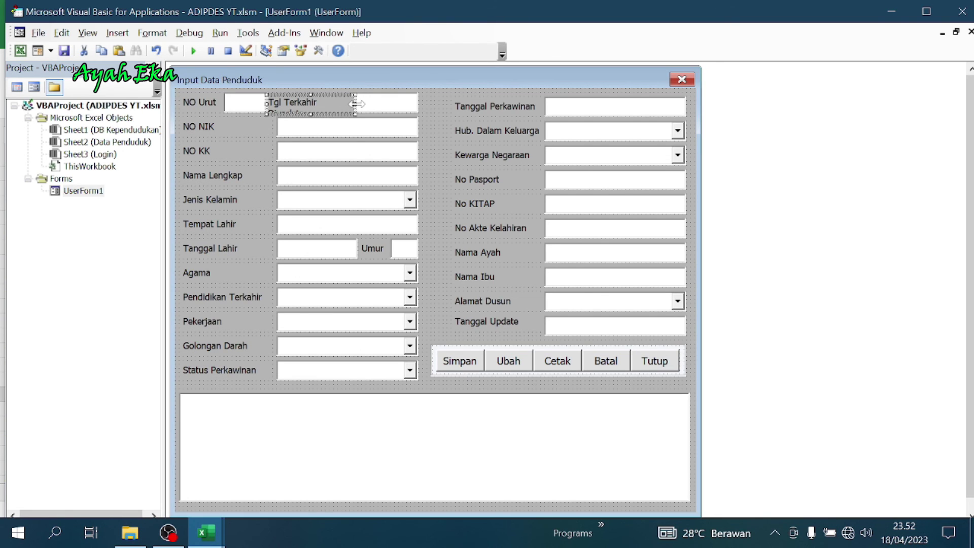
pyautogui.moveTo(355, 103); pyautogui.dragTo(363, 104)
pyautogui.click(424, 126)
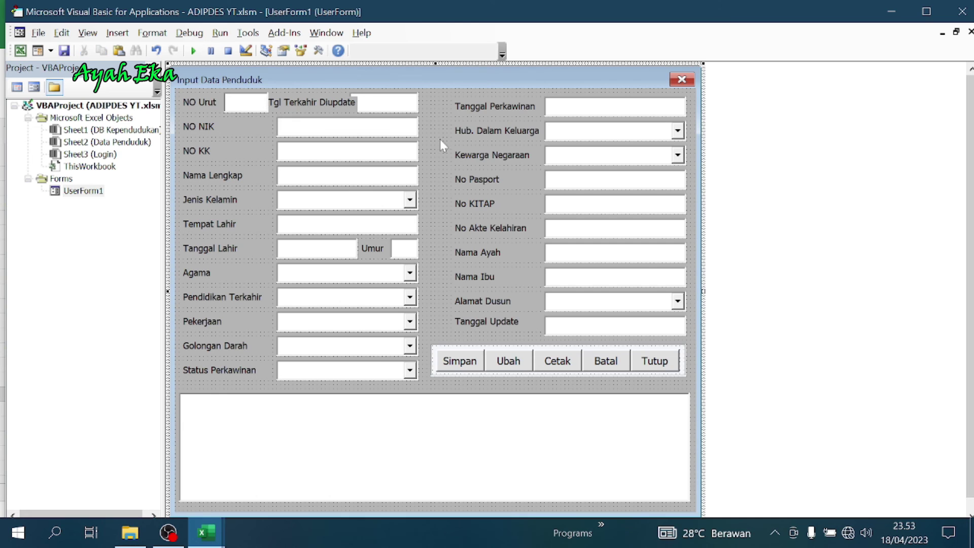
# Step: Widen all left-column input fields together and move the last-updated textbox over
pyautogui.moveTo(429, 102); pyautogui.dragTo(408, 366)
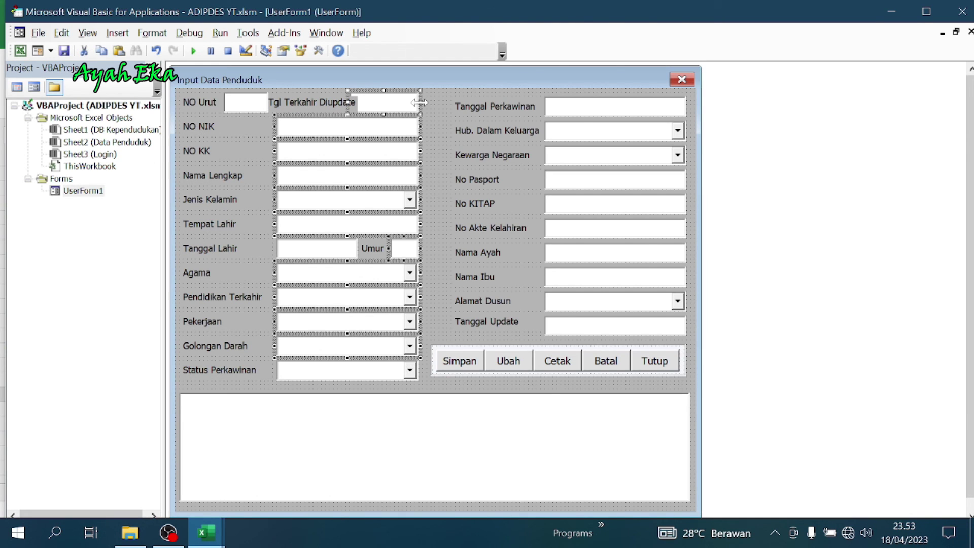
pyautogui.moveTo(424, 132); pyautogui.dragTo(398, 365)
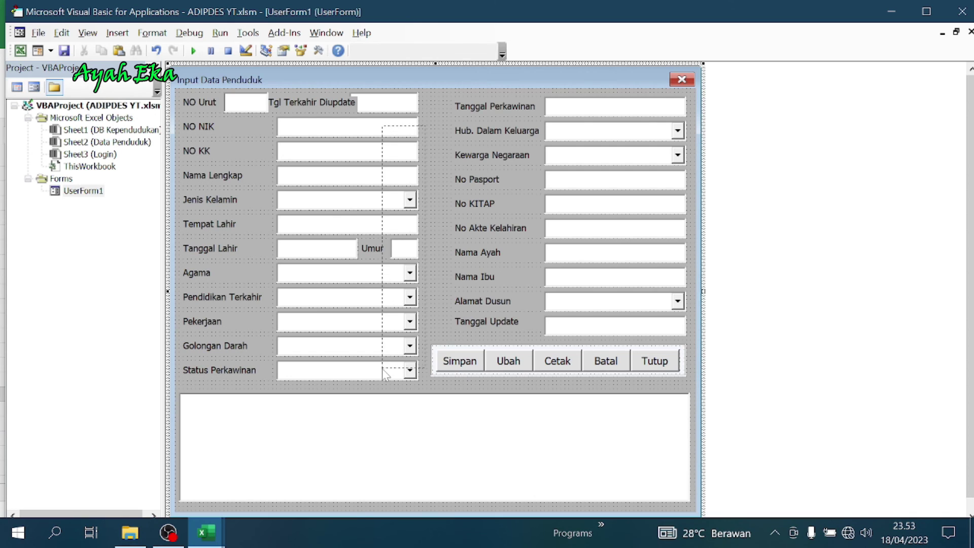
pyautogui.moveTo(424, 133); pyautogui.dragTo(431, 126)
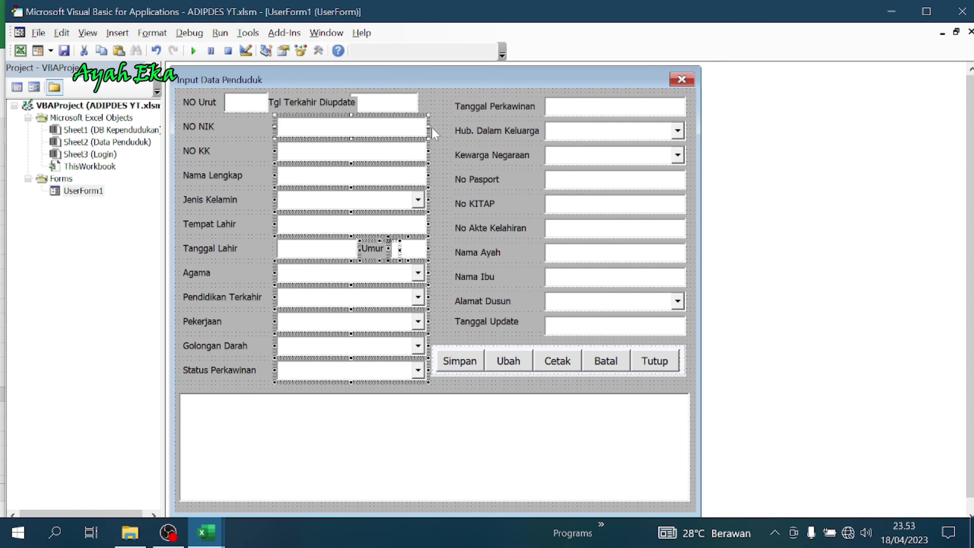
pyautogui.click(391, 111)
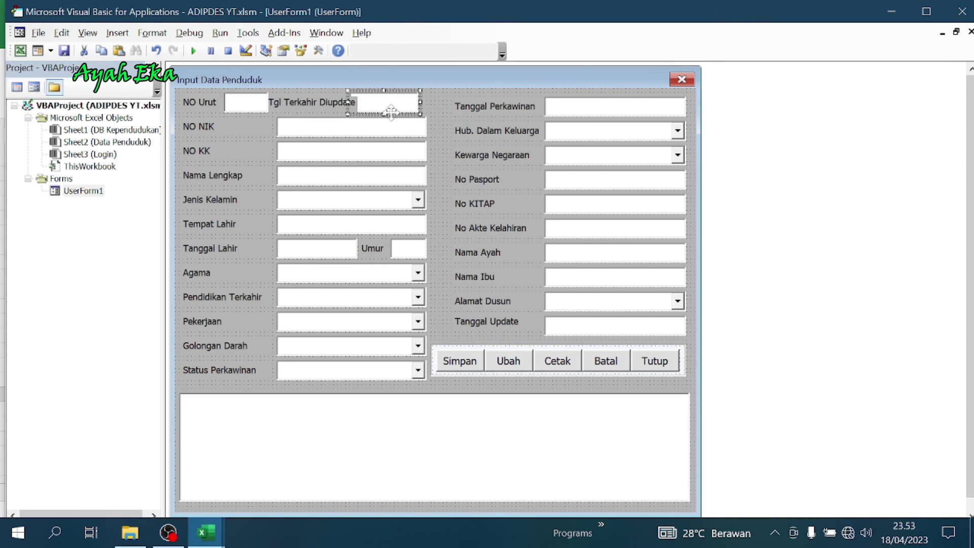
pyautogui.moveTo(399, 112)
pyautogui.mouseDown()
pyautogui.moveTo(408, 112)
pyautogui.moveTo(360, 101)
pyautogui.mouseUp()
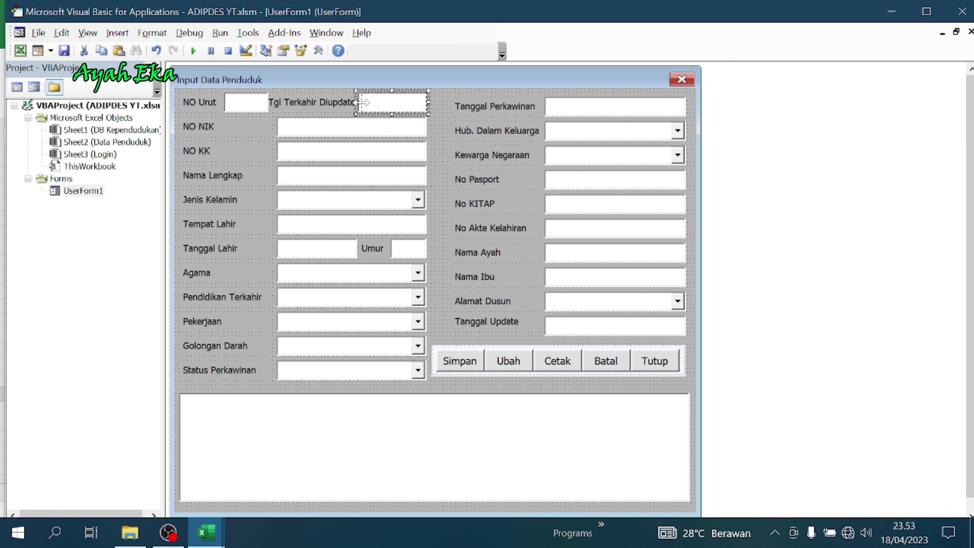
# Step: Shorten the top-row label's caption to Terkahir Diupdate
pyautogui.click(283, 107)
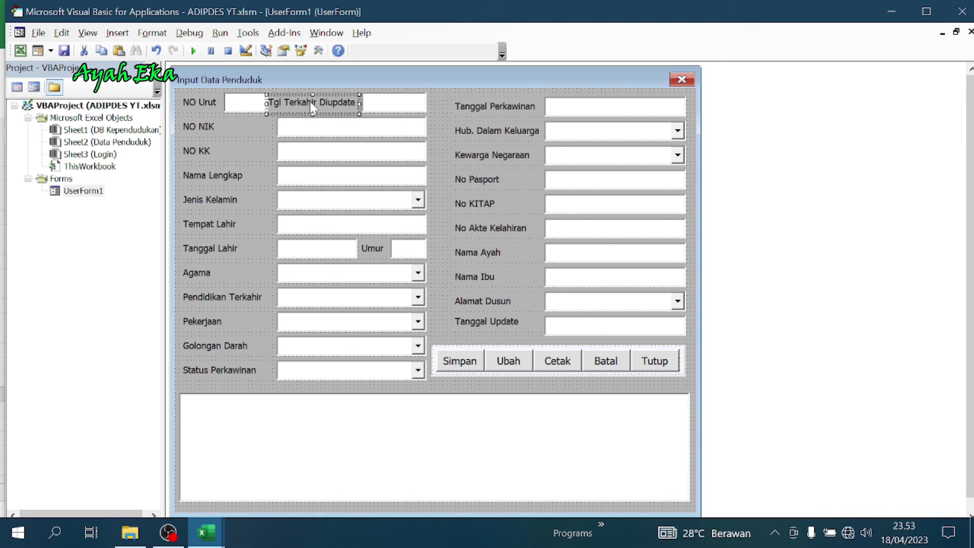
pyautogui.click(284, 101)
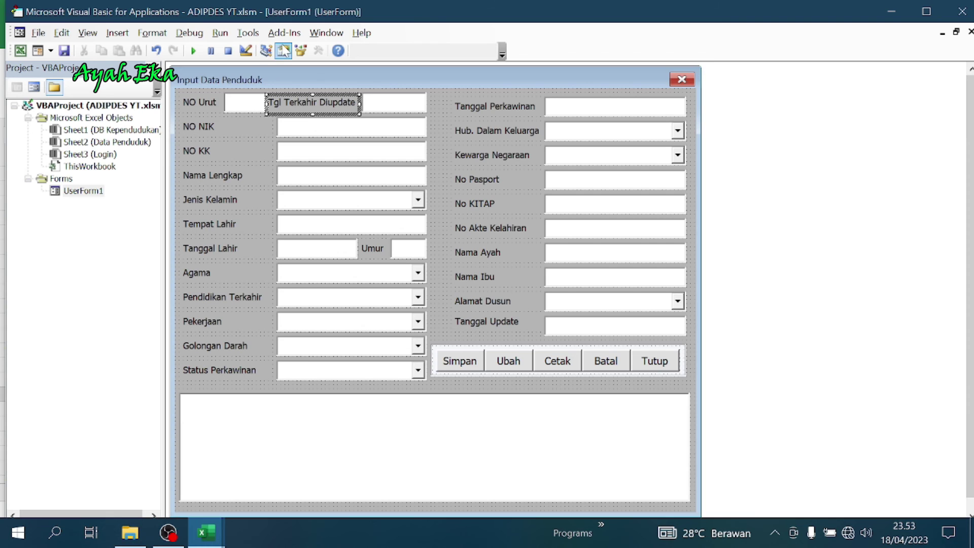
pyautogui.click(283, 50)
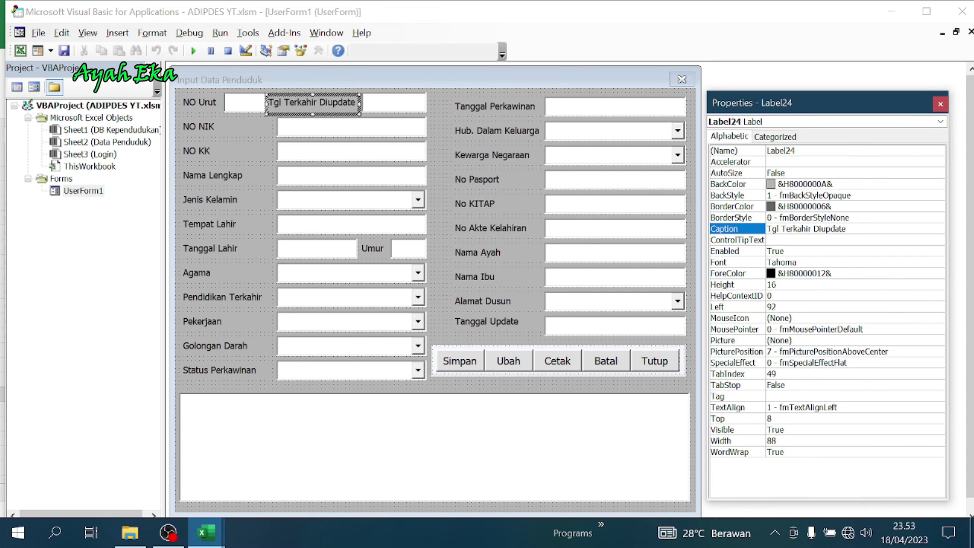
pyautogui.click(780, 229)
pyautogui.press('BackSpace')
pyautogui.press('BackSpace')
pyautogui.press('BackSpace')
pyautogui.press('BackSpace')
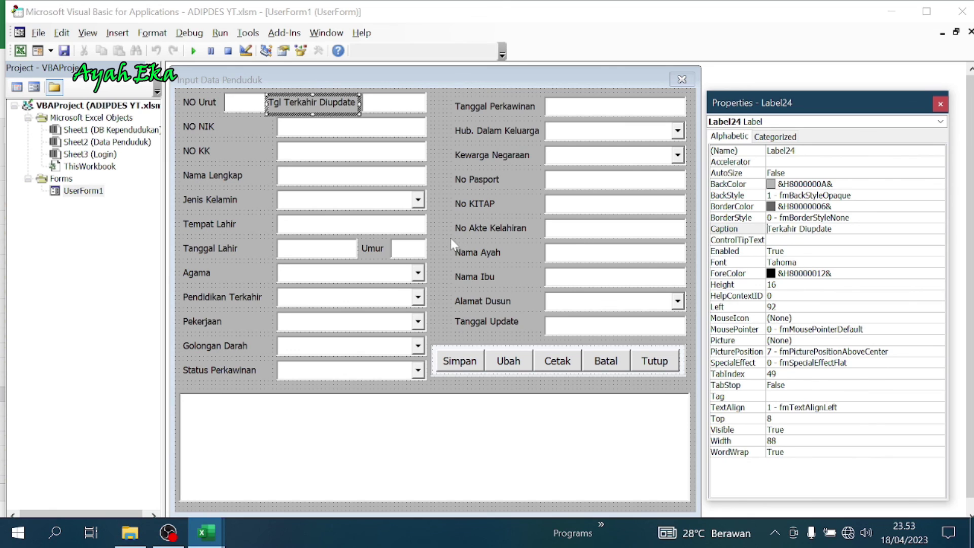
pyautogui.click(449, 228)
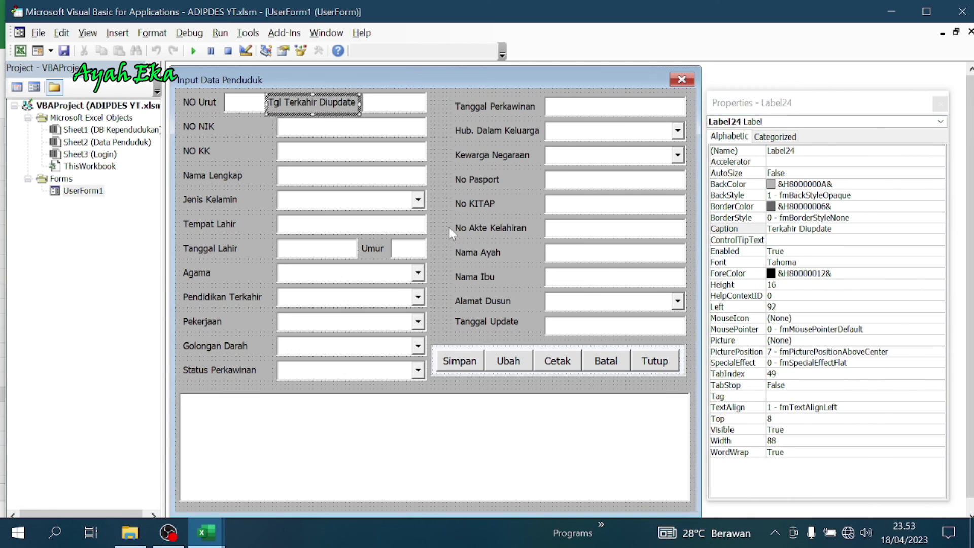
# Step: Narrow the Terkahir Diupdate label to width 76 and realign its date box at Left 176
pyautogui.click(341, 101)
pyautogui.moveTo(359, 104); pyautogui.dragTo(346, 104)
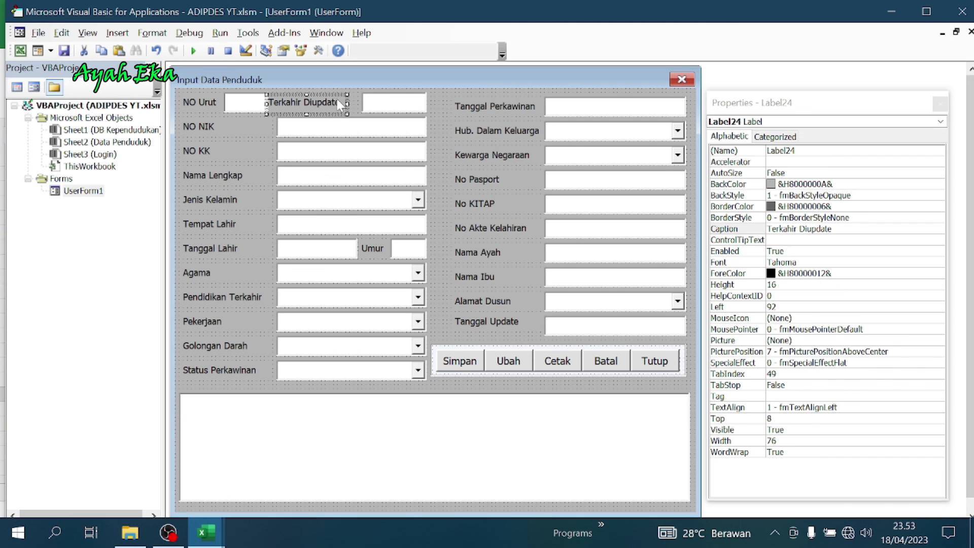
pyautogui.moveTo(339, 96); pyautogui.dragTo(347, 95)
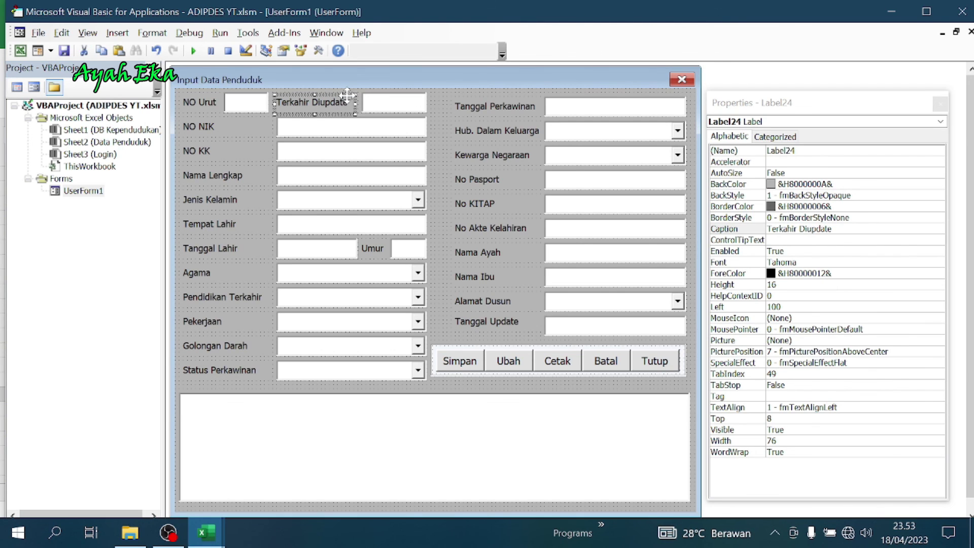
pyautogui.click(435, 117)
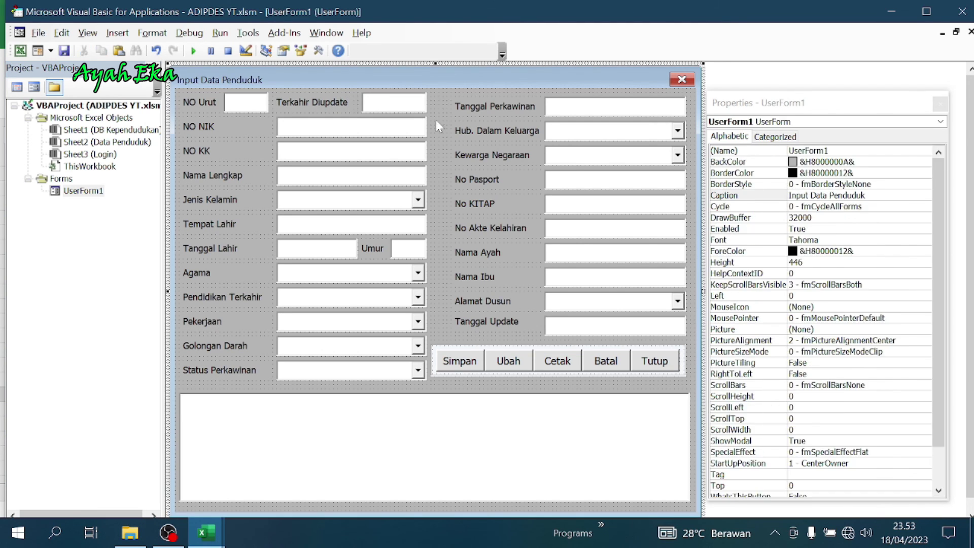
pyautogui.click(383, 104)
pyautogui.moveTo(358, 101); pyautogui.dragTo(351, 101)
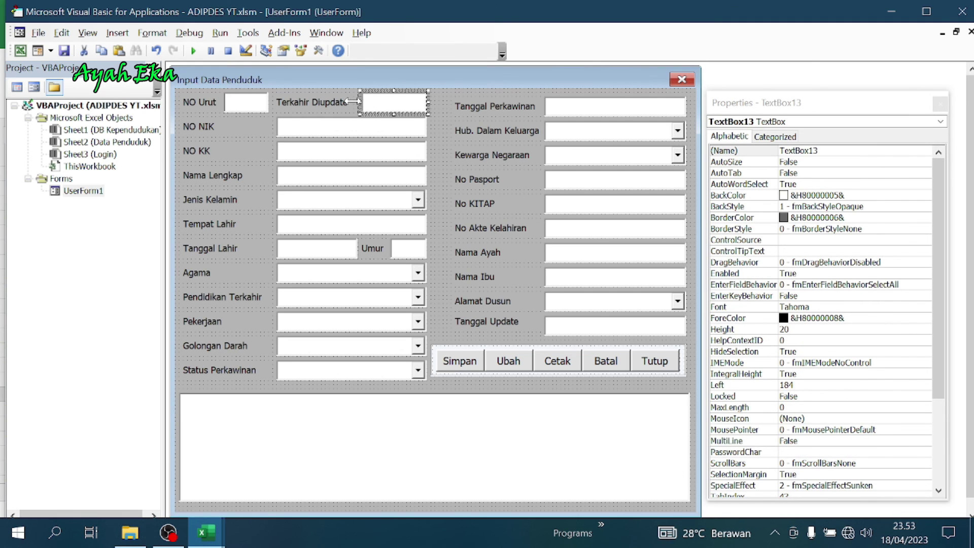
pyautogui.click(444, 105)
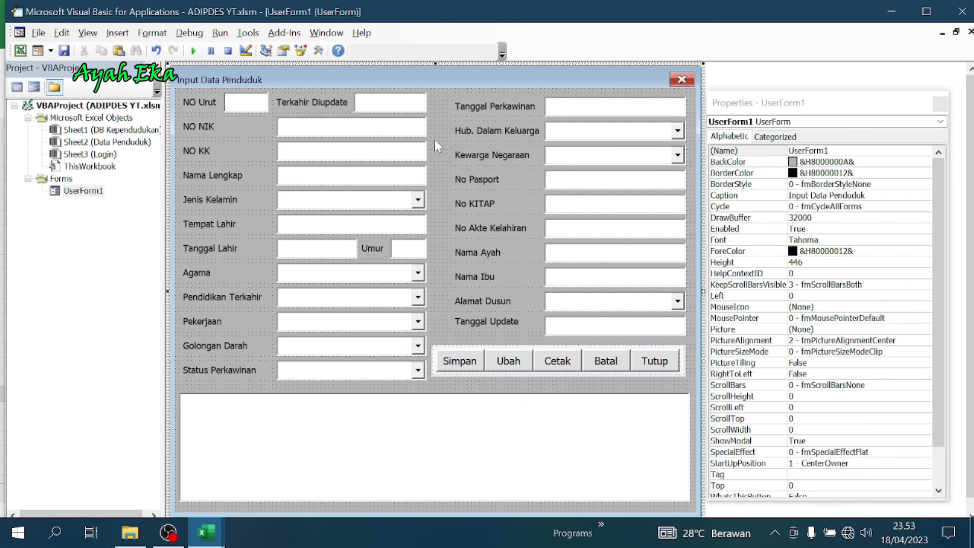
pyautogui.click(941, 105)
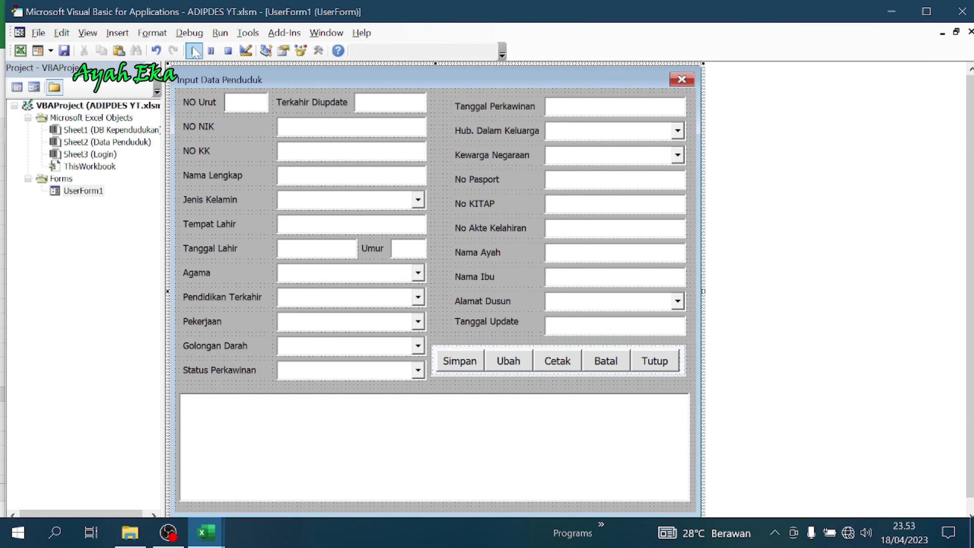
# Step: Run the form, choose Laki laki for Jenis Kelamin, and check the Pendidikan Terkahir list
pyautogui.click(195, 51)
pyautogui.click(469, 168)
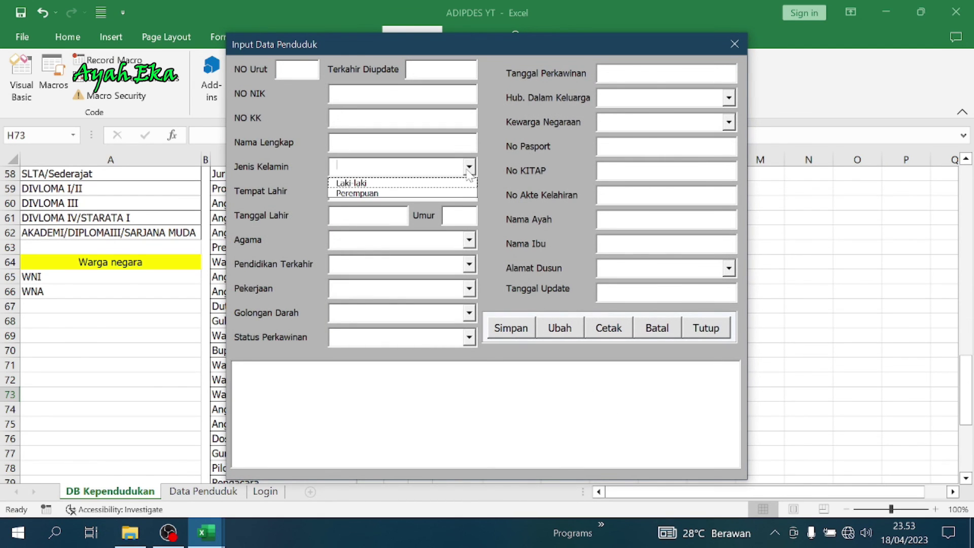
pyautogui.click(429, 183)
pyautogui.click(449, 263)
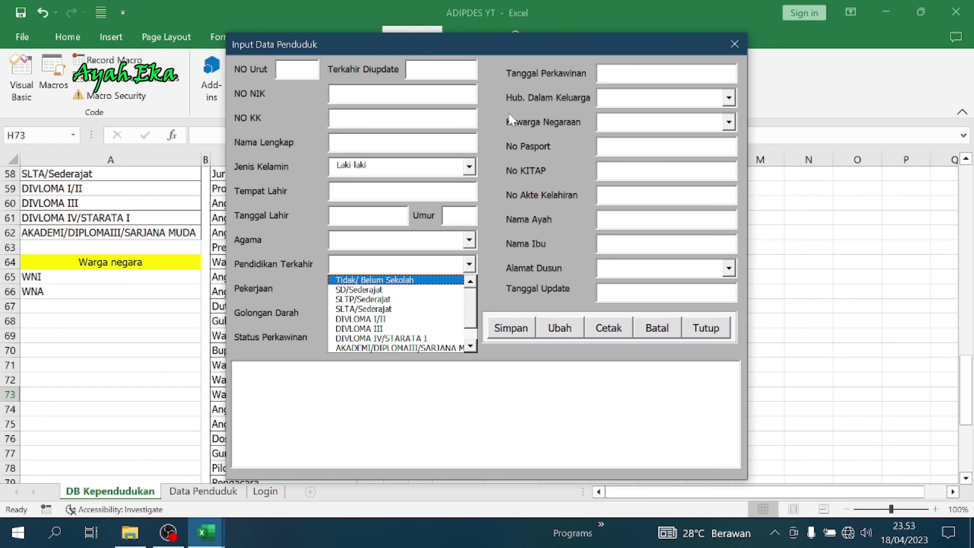
pyautogui.click(501, 84)
pyautogui.moveTo(169, 533)
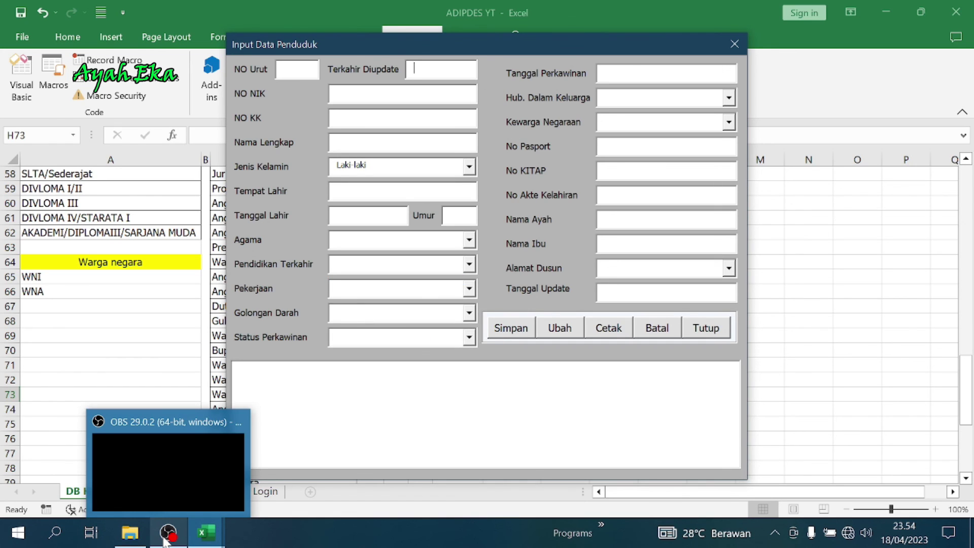